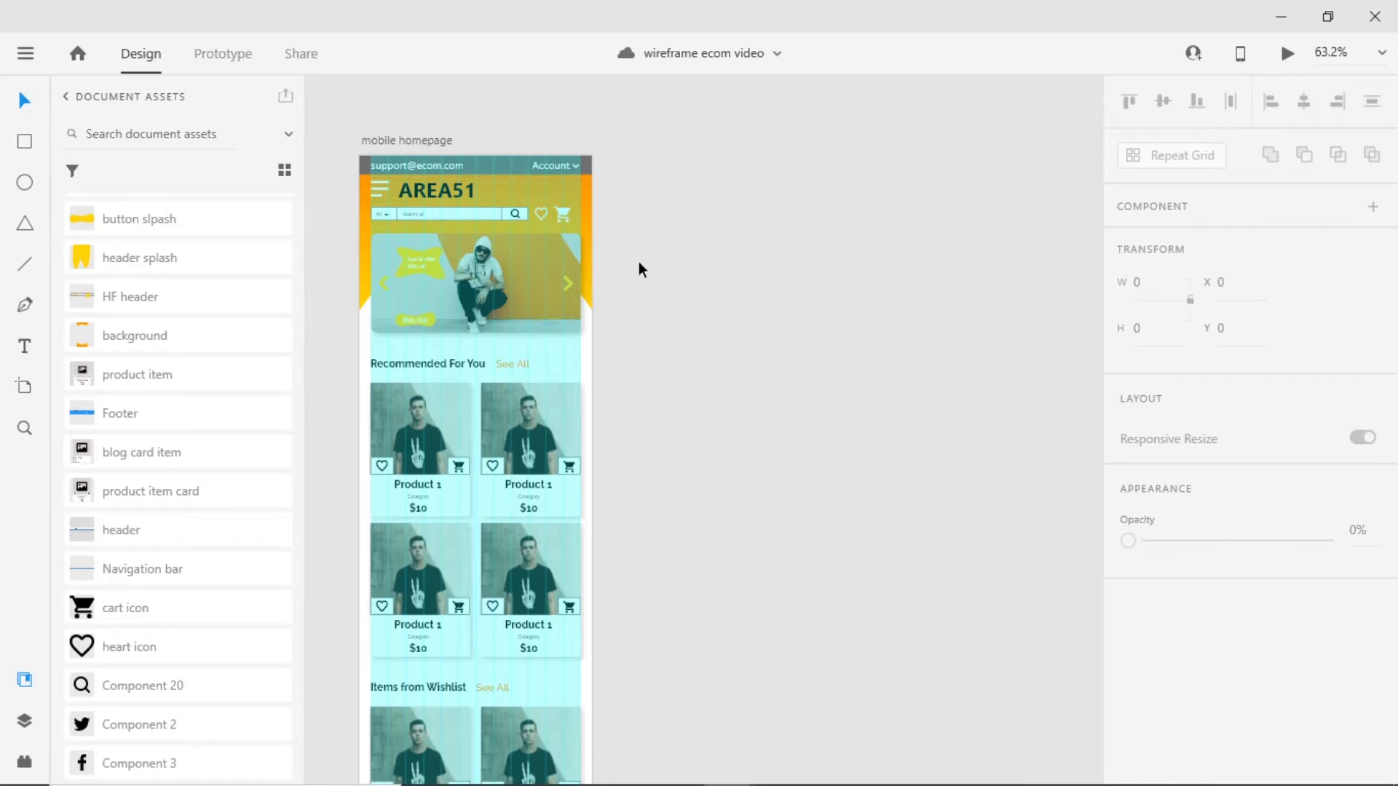
Duplicate the homepage hf artboard beside the original.
{"action": "scroll", "coordinate": [631, 266], "scroll_direction": "down", "scroll_amount": 5}
{"action": "scroll", "coordinate": [628, 343], "scroll_direction": "up", "scroll_amount": 3}
{"action": "scroll", "coordinate": [623, 340], "scroll_direction": "down", "scroll_amount": 4}
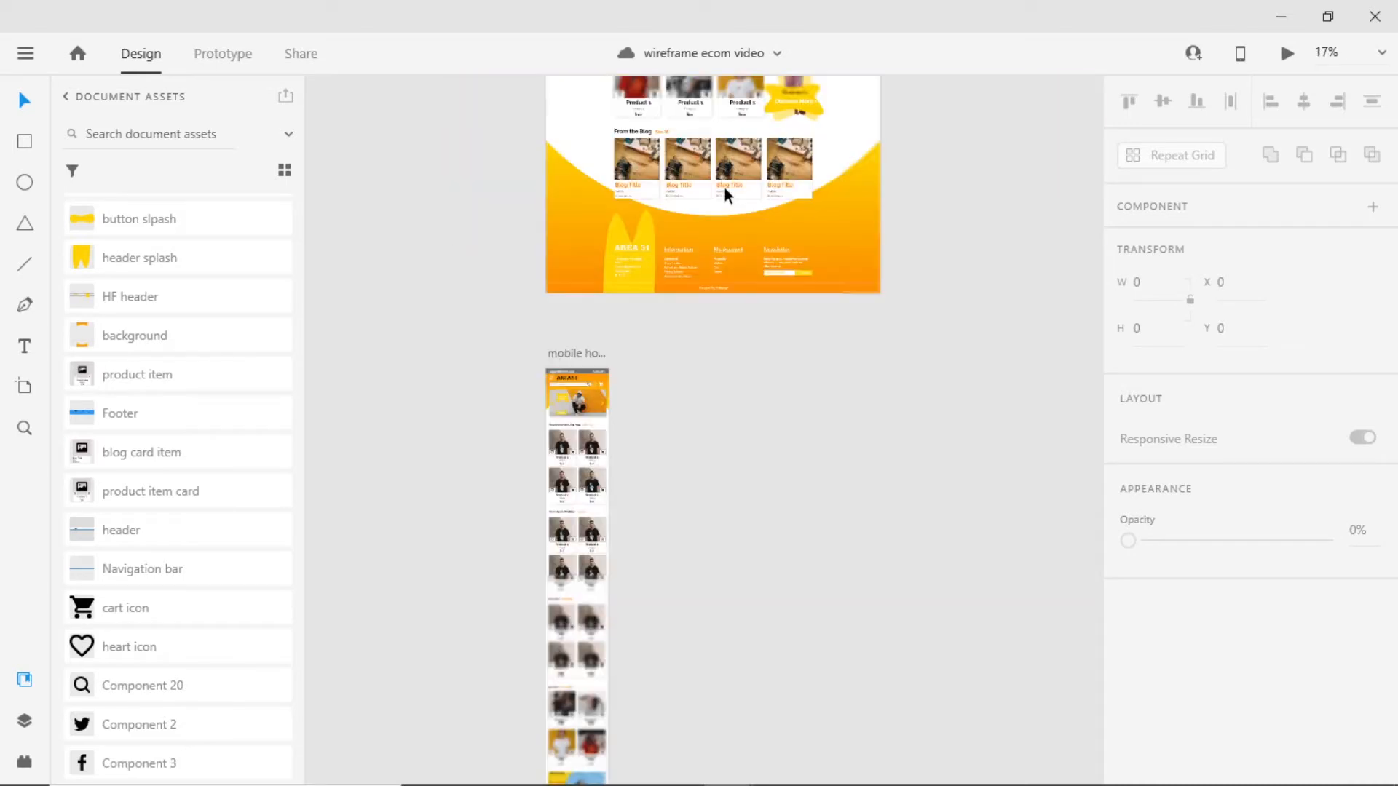
{"action": "scroll", "coordinate": [732, 169], "scroll_direction": "up", "scroll_amount": 4}
{"action": "scroll", "coordinate": [497, 103], "scroll_direction": "up", "scroll_amount": 4}
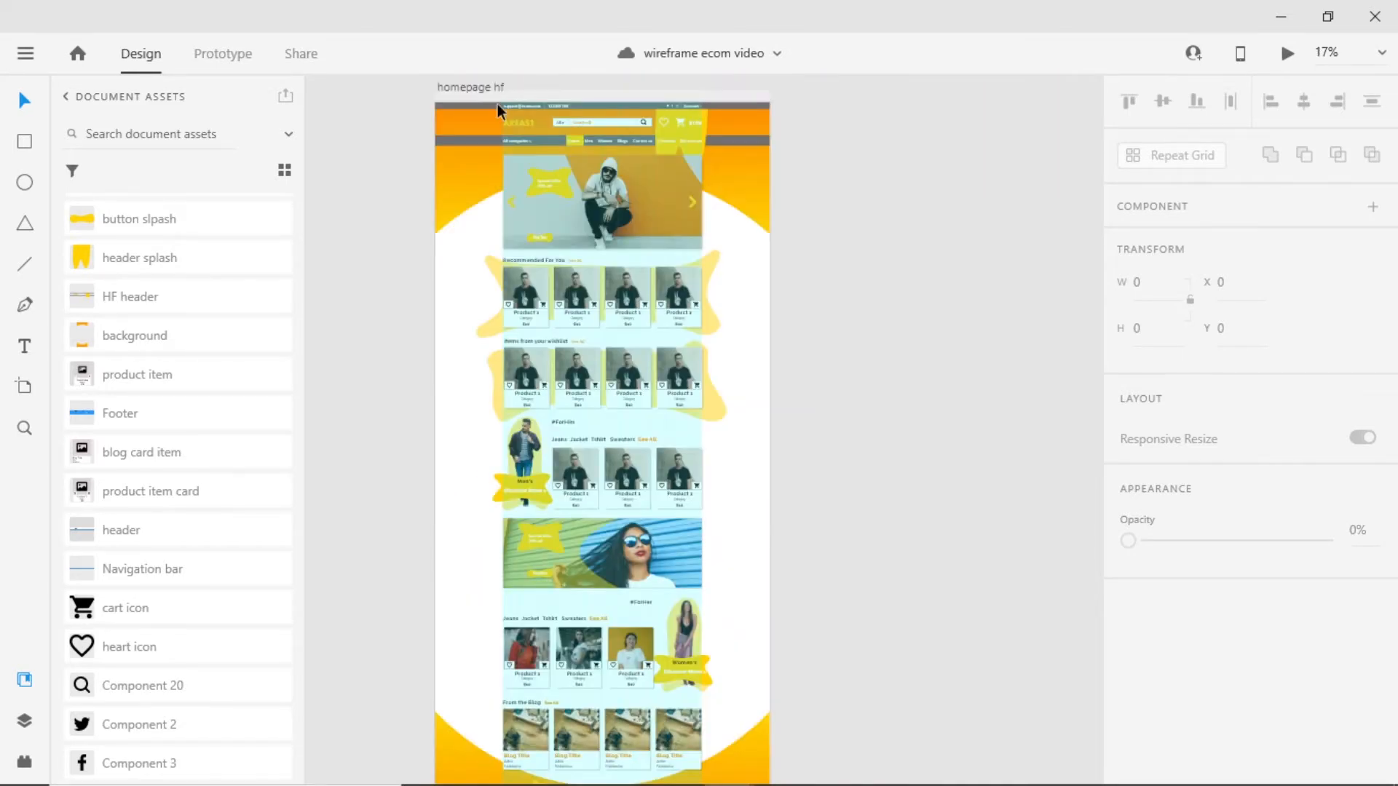
{"action": "scroll", "coordinate": [453, 220], "scroll_direction": "up", "scroll_amount": 3}
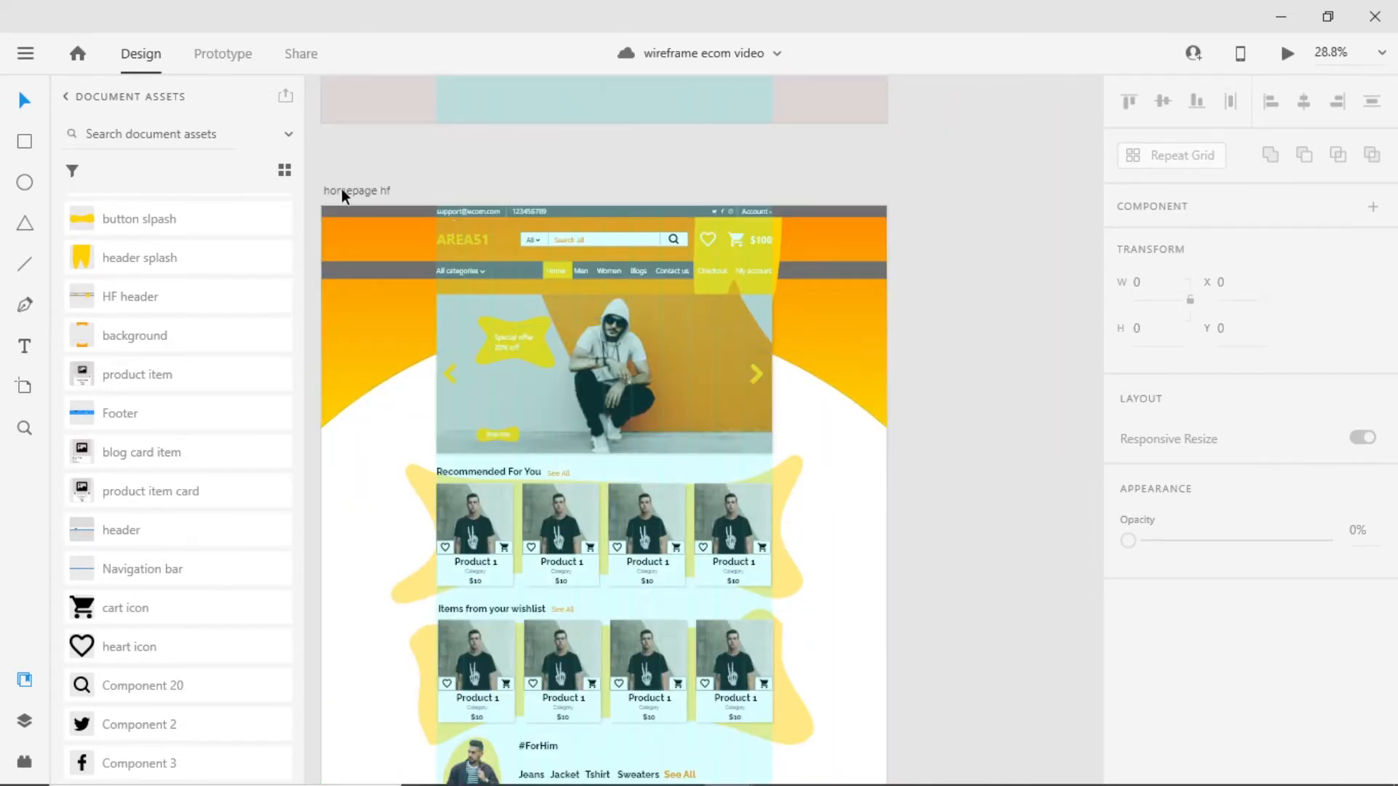
{"action": "key", "text": "ctrl+d"}
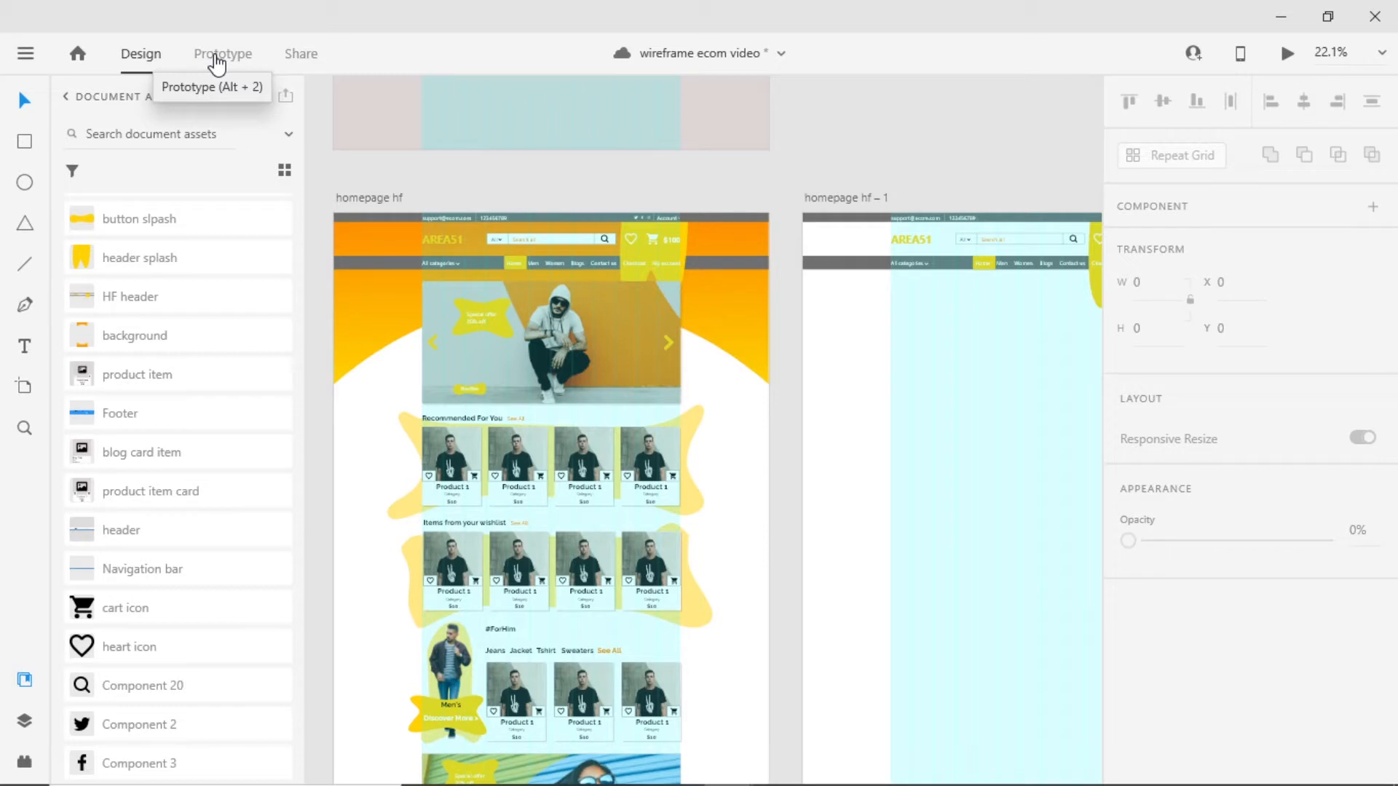
In prototype mode, link the hero banner's Shop Now button on homepage hf to the homepage hf – 1 artboard.
{"action": "left_click", "coordinate": [219, 56]}
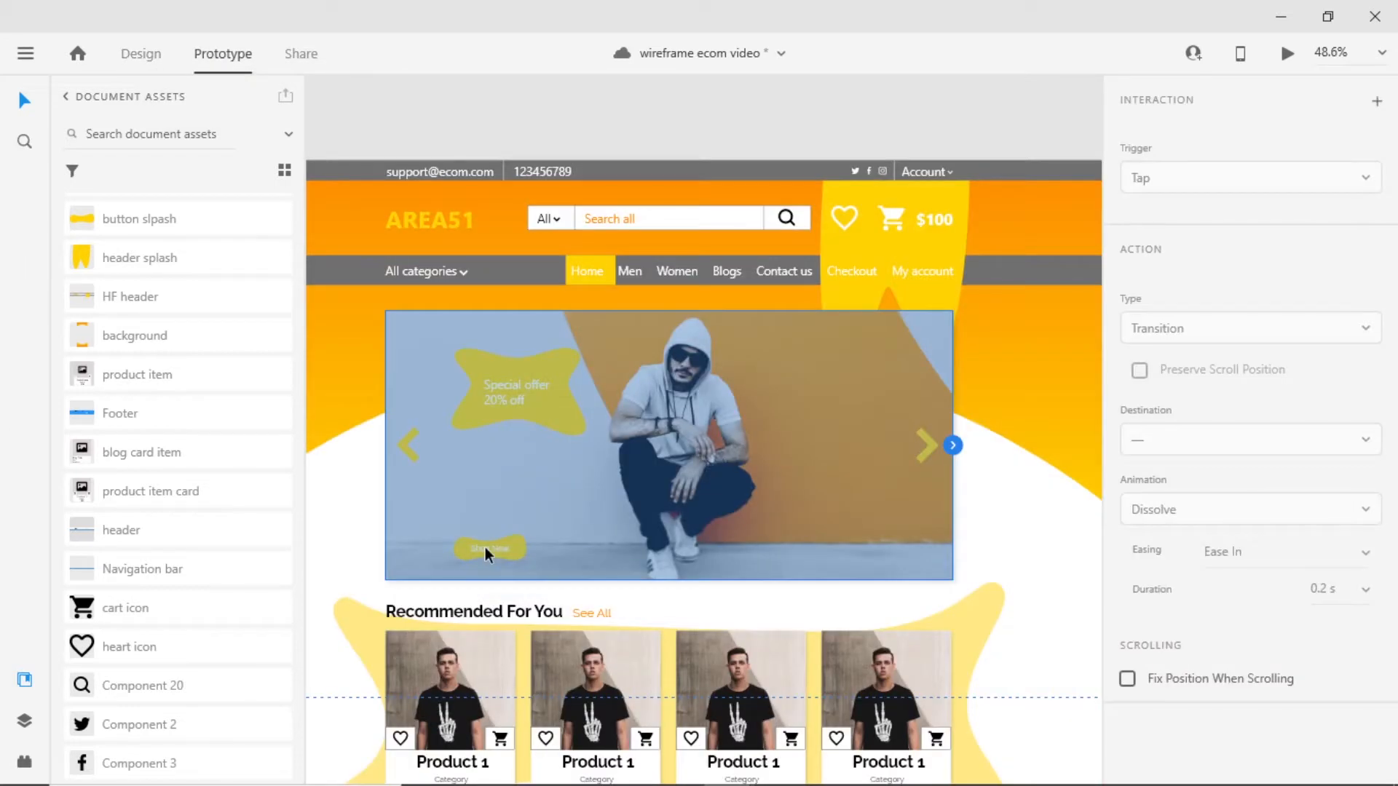
{"action": "double_click", "coordinate": [485, 548]}
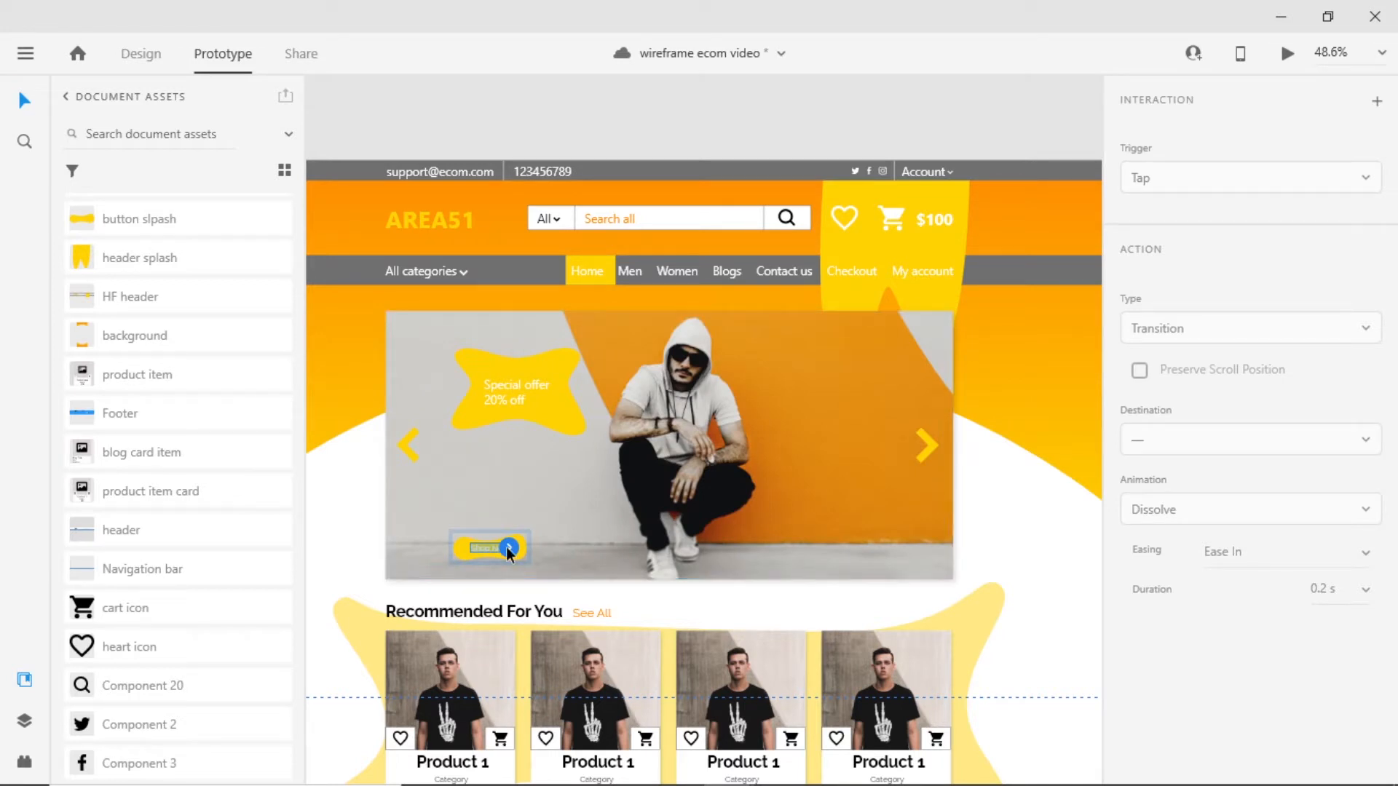
{"action": "left_click_drag", "start_coordinate": [508, 547], "coordinate": [1004, 380]}
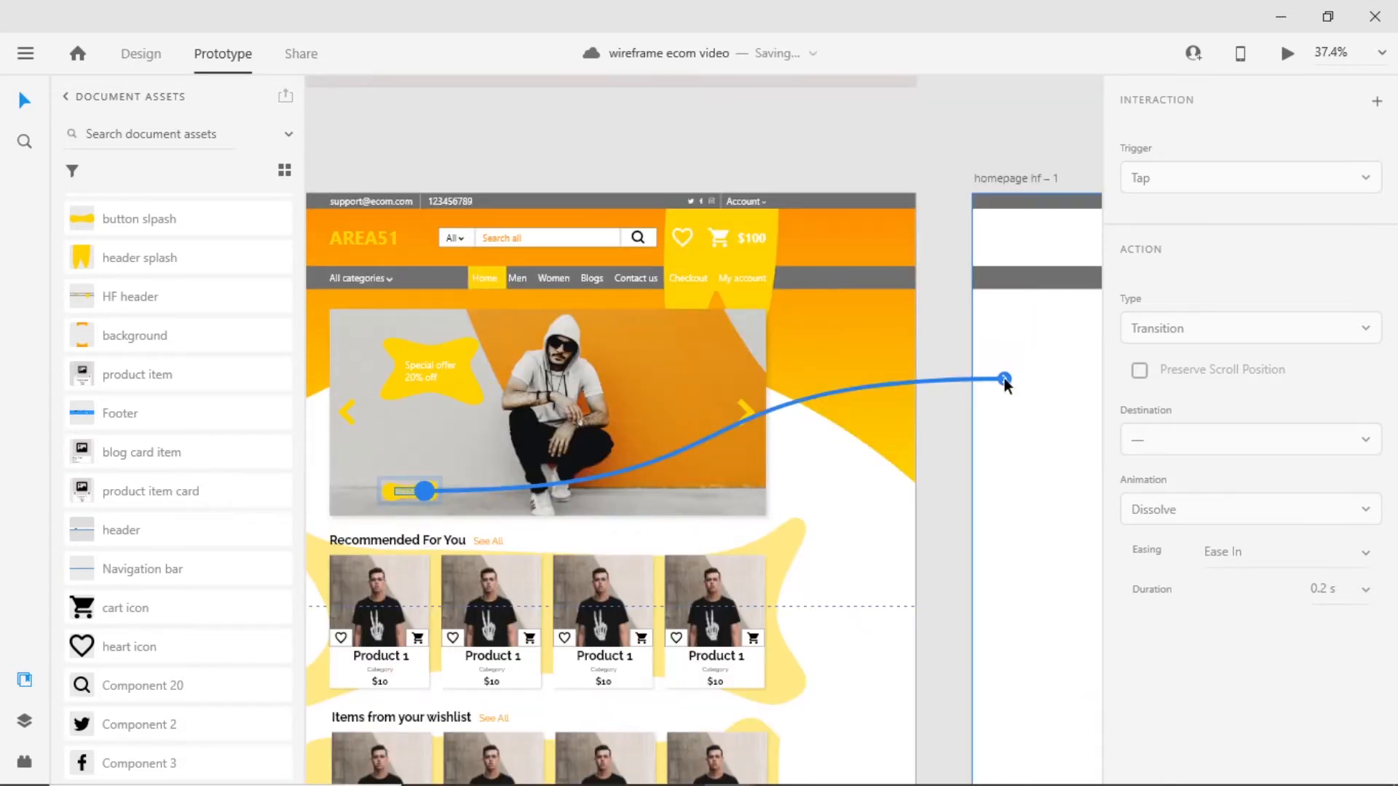
{"action": "left_click_drag", "start_coordinate": [1004, 380], "coordinate": [808, 410]}
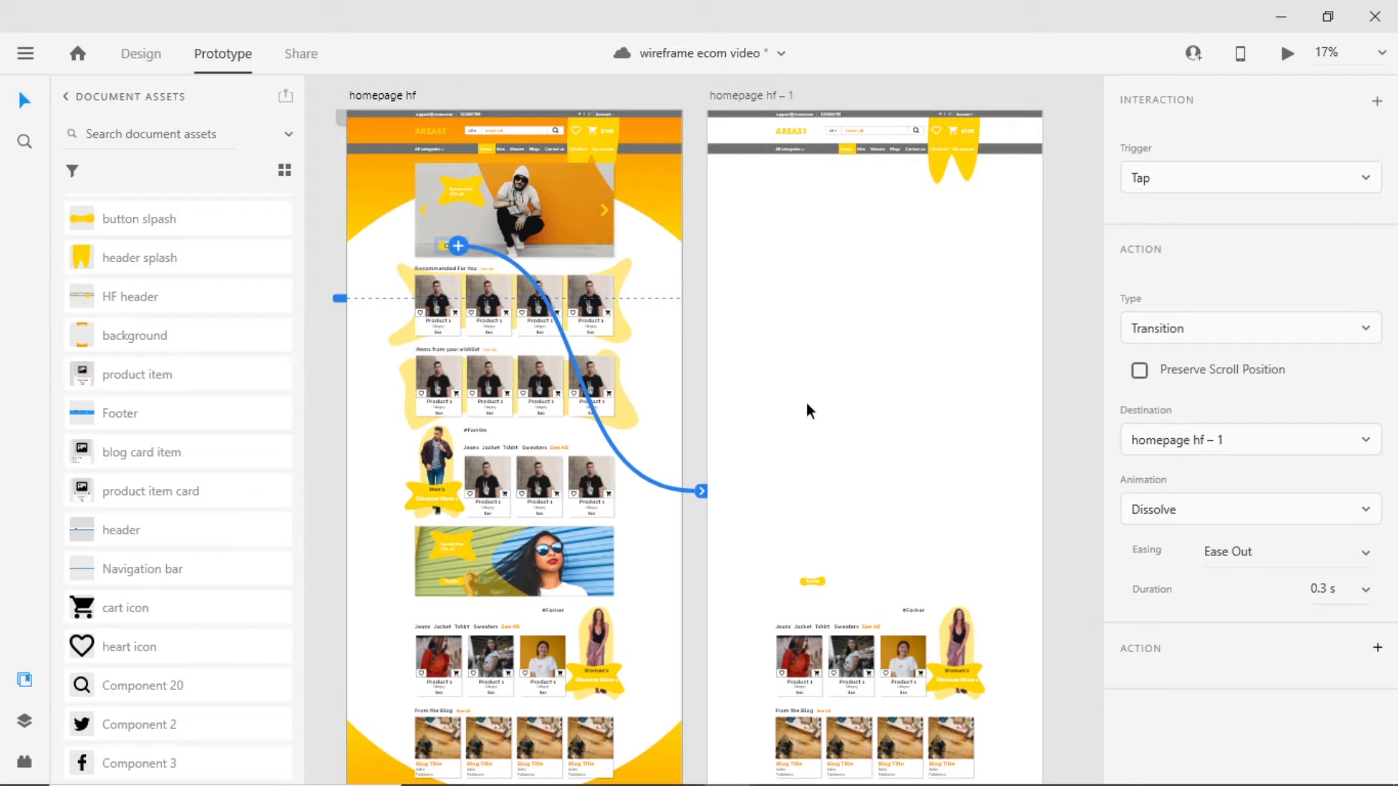
Link the hero banner's right arrow on homepage hf to the homepage hf – 1 artboard.
{"action": "scroll", "coordinate": [610, 196], "scroll_direction": "up", "scroll_amount": 4}
{"action": "left_click", "coordinate": [610, 192]}
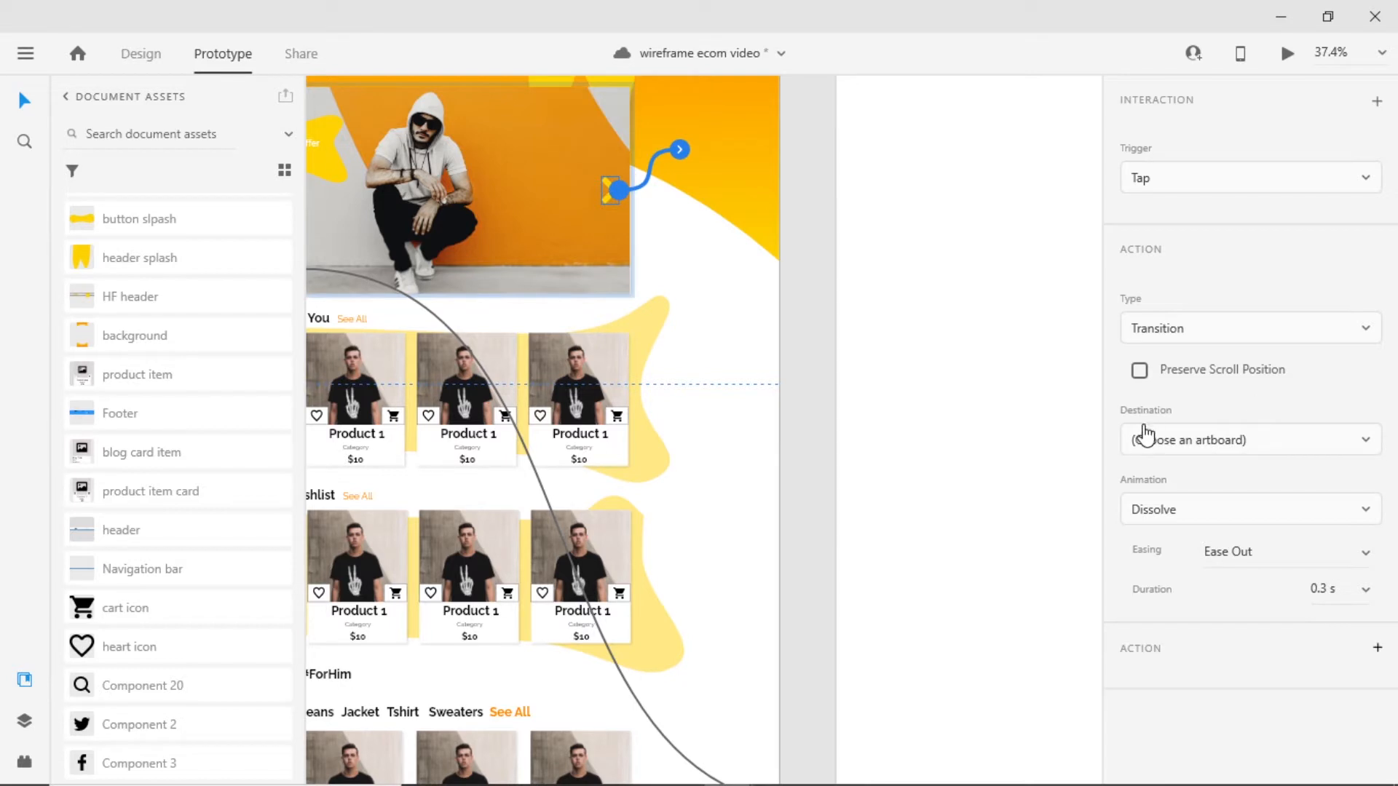
{"action": "left_click", "coordinate": [1248, 445]}
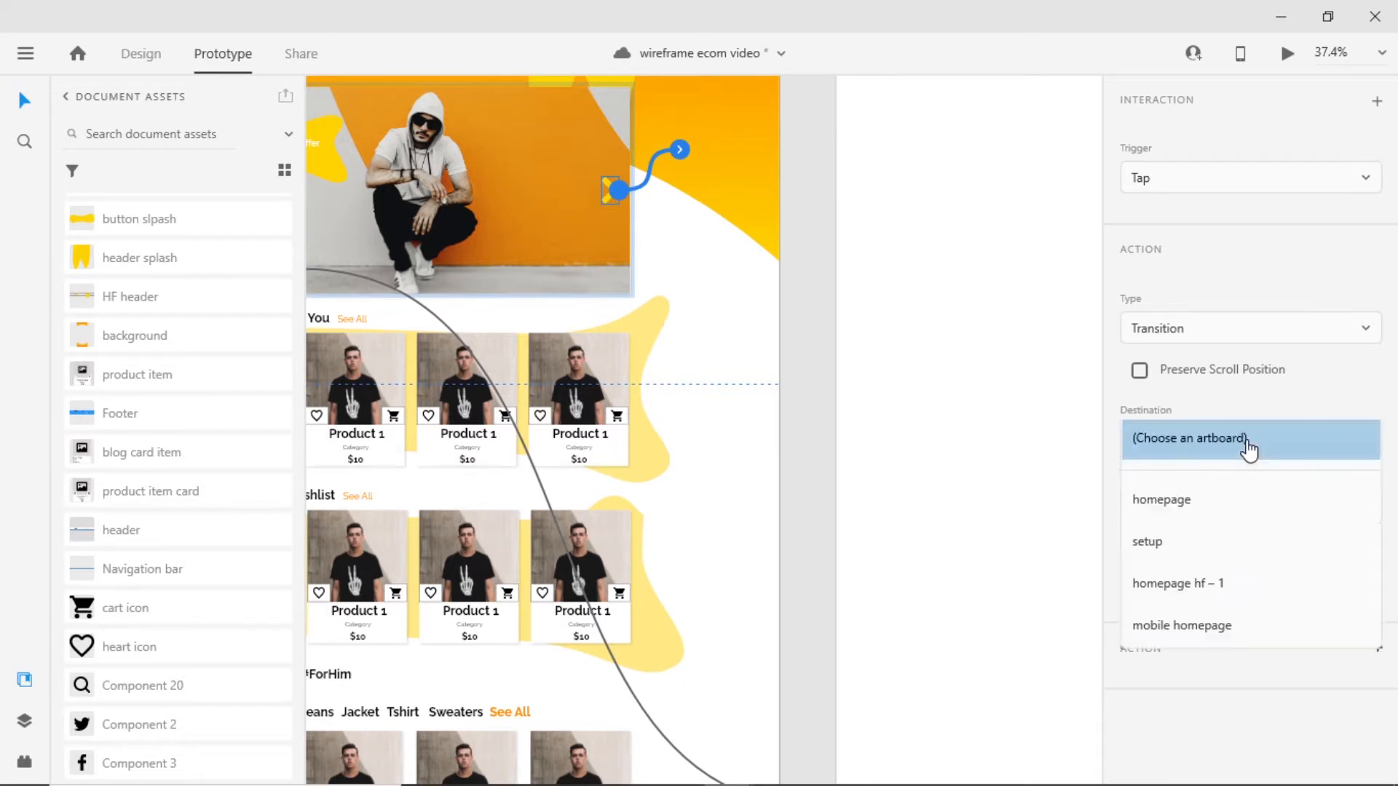
{"action": "left_click", "coordinate": [1217, 586]}
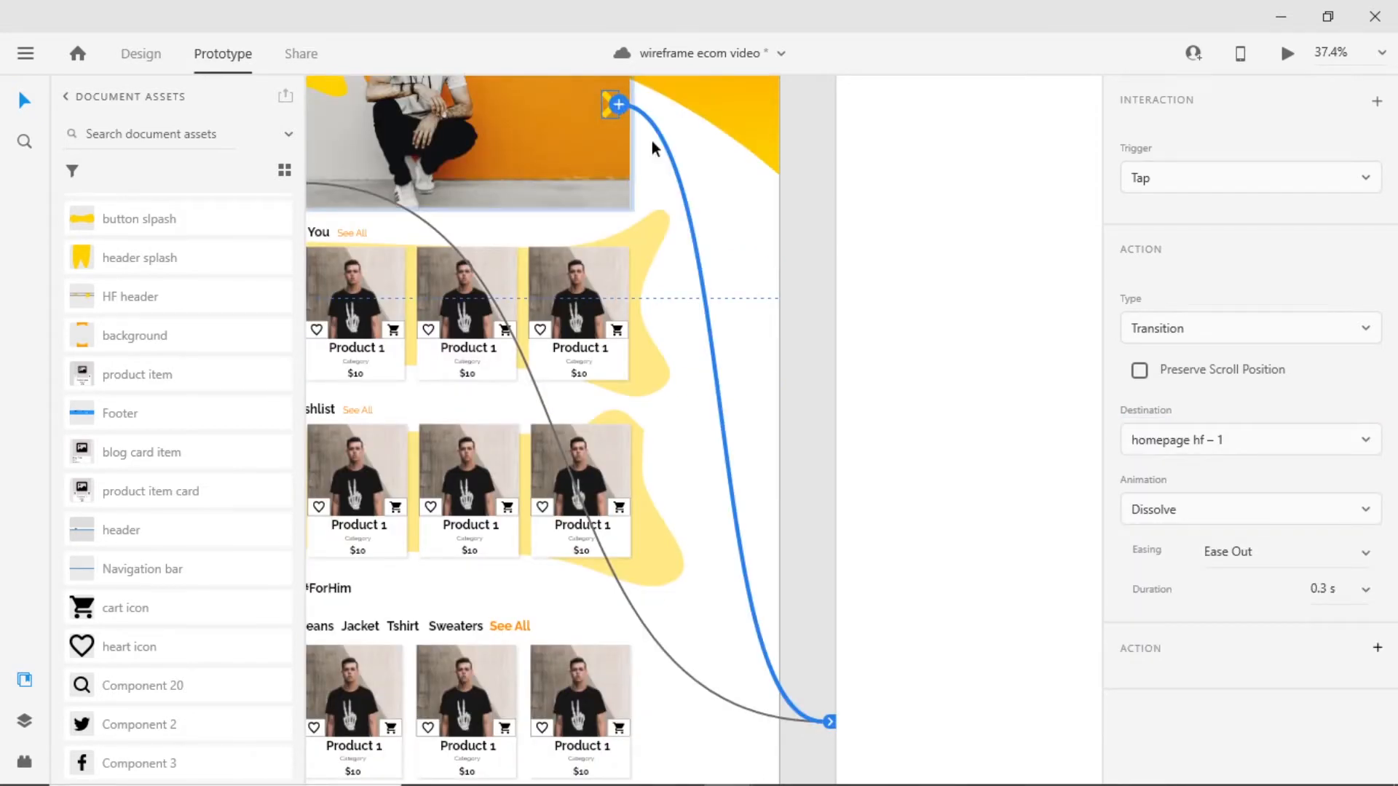
Examine the available triggers and action types for the Shop Now button's connection.
{"action": "scroll", "coordinate": [824, 509], "scroll_direction": "up", "scroll_amount": 1}
{"action": "left_click", "coordinate": [729, 732]}
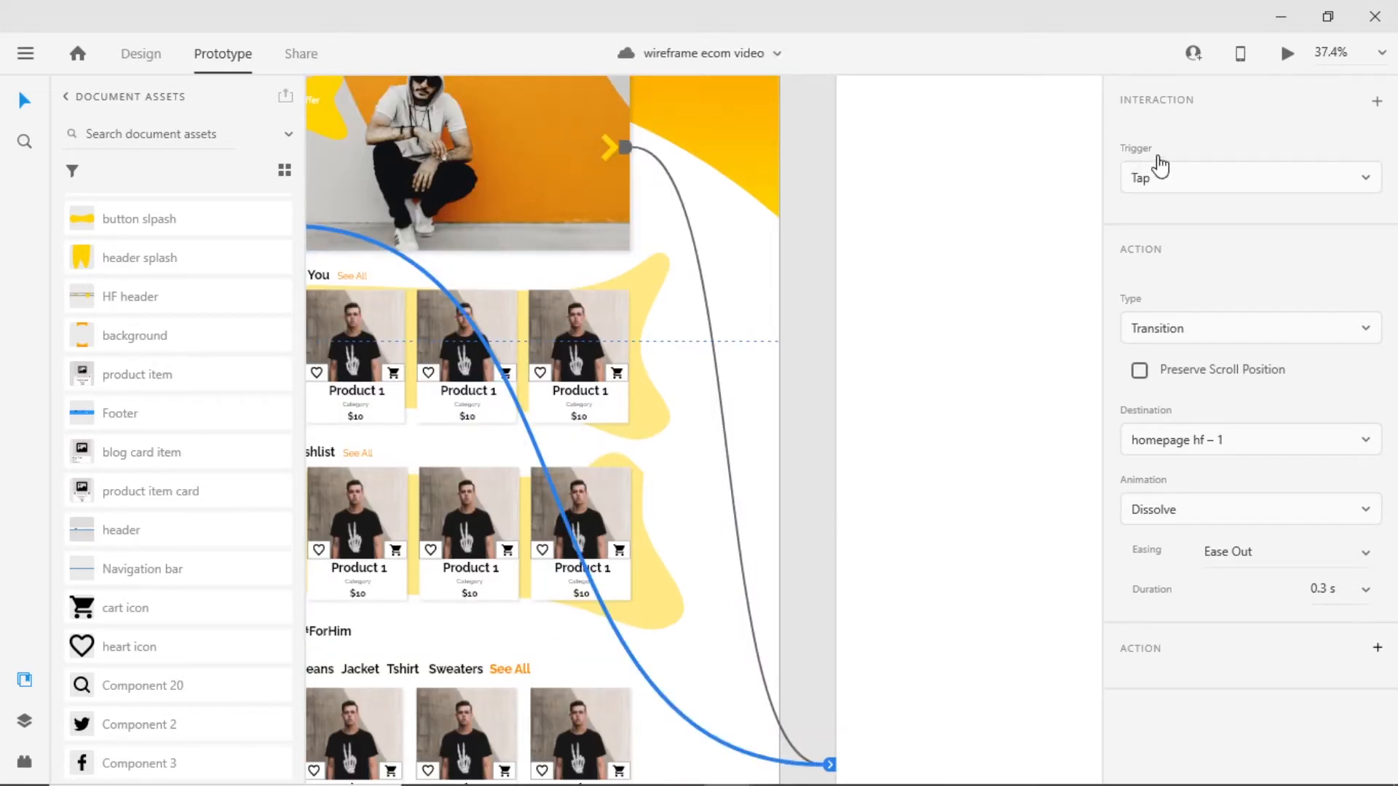
{"action": "left_click", "coordinate": [1201, 182]}
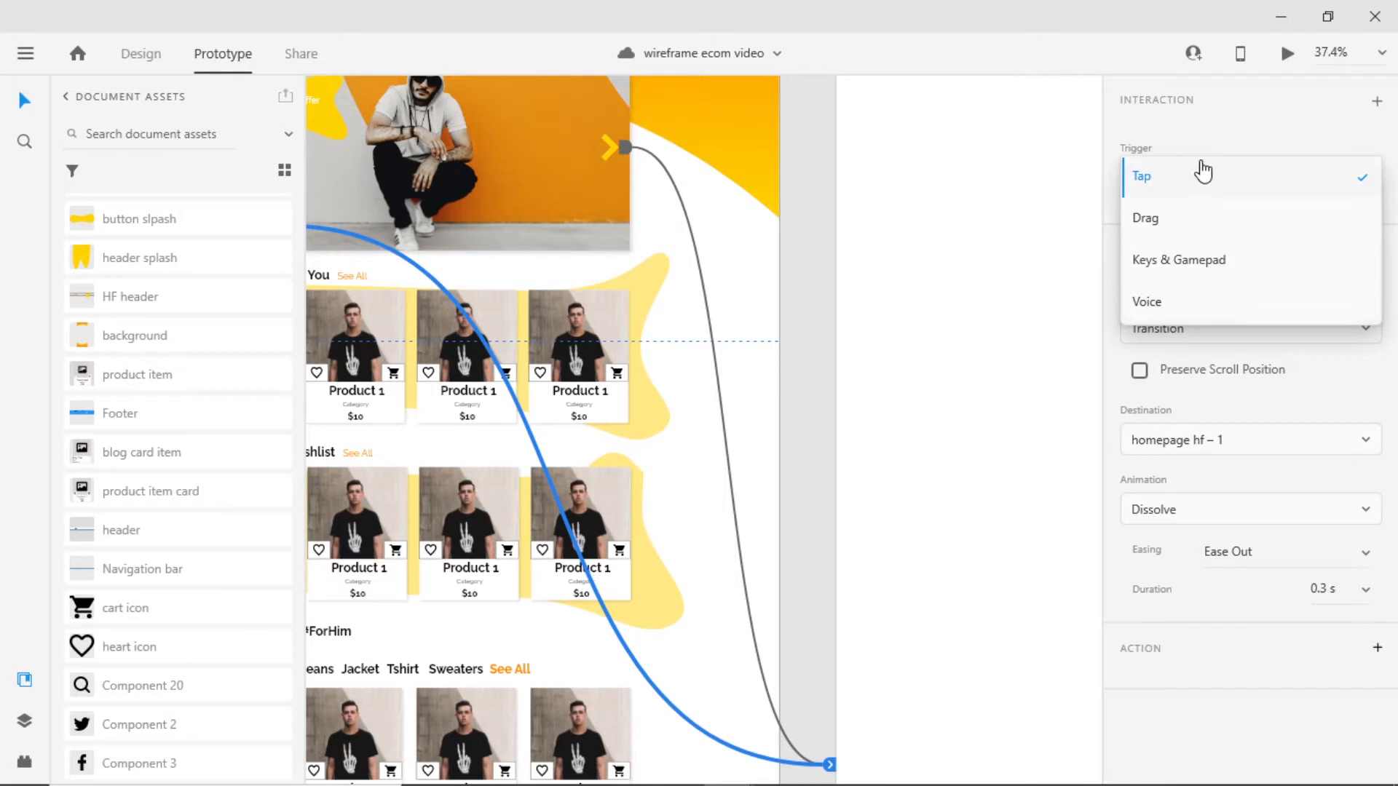
{"action": "left_click", "coordinate": [1221, 126]}
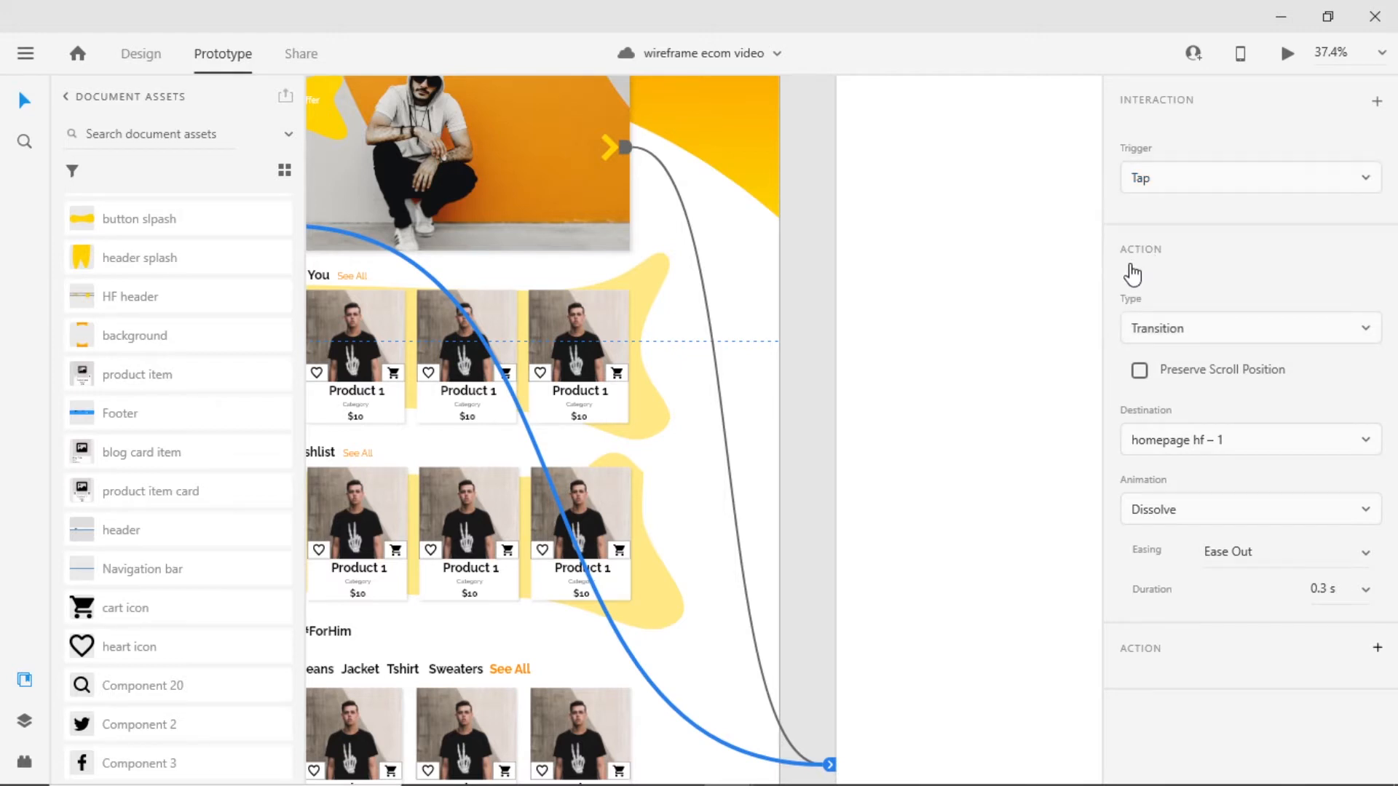
{"action": "left_click", "coordinate": [1215, 327]}
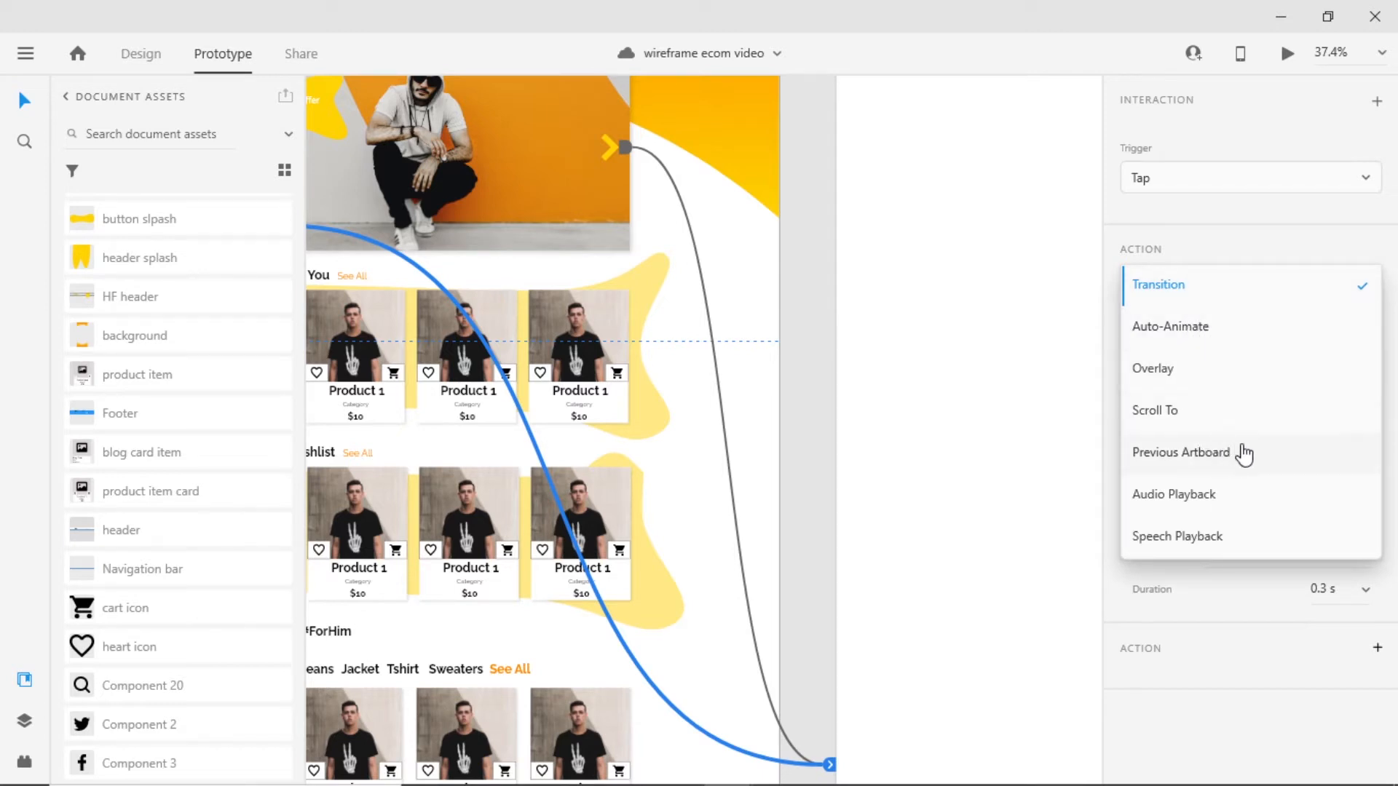
{"action": "left_click", "coordinate": [1232, 250]}
{"action": "left_click", "coordinate": [1195, 323]}
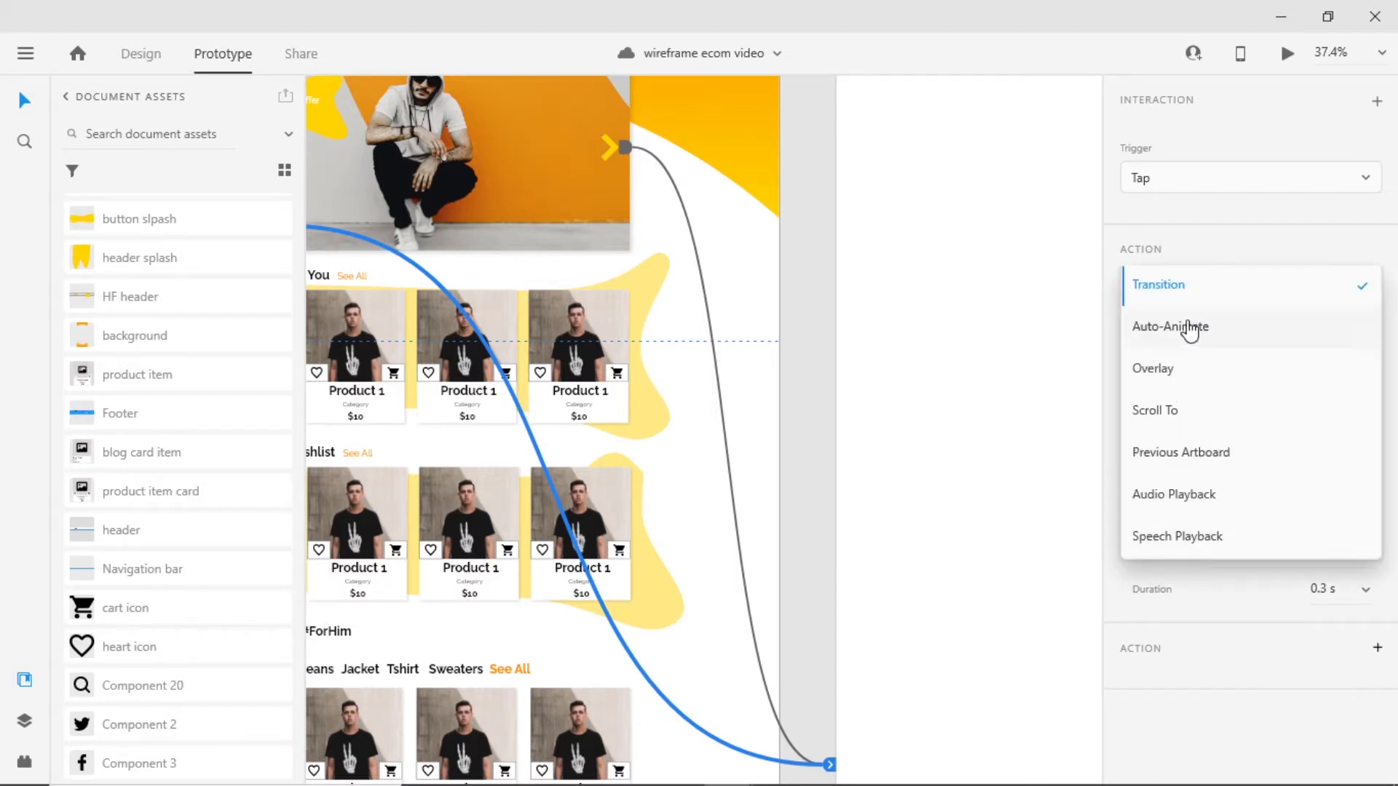
{"action": "left_click", "coordinate": [1208, 240]}
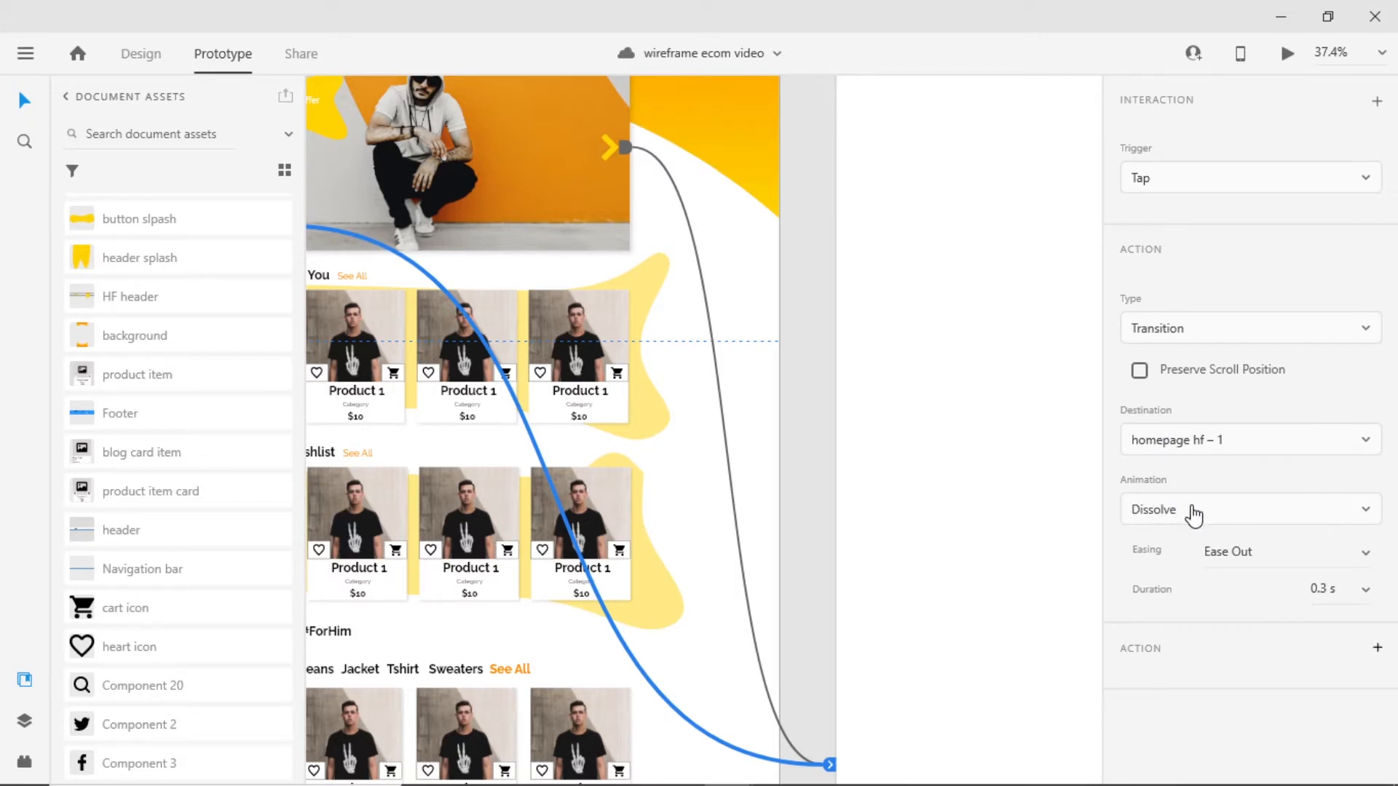
Examine the animation and easing options of the Shop Now connection, keeping Dissolve and Ease Out, and deselect it.
{"action": "left_click", "coordinate": [1193, 514]}
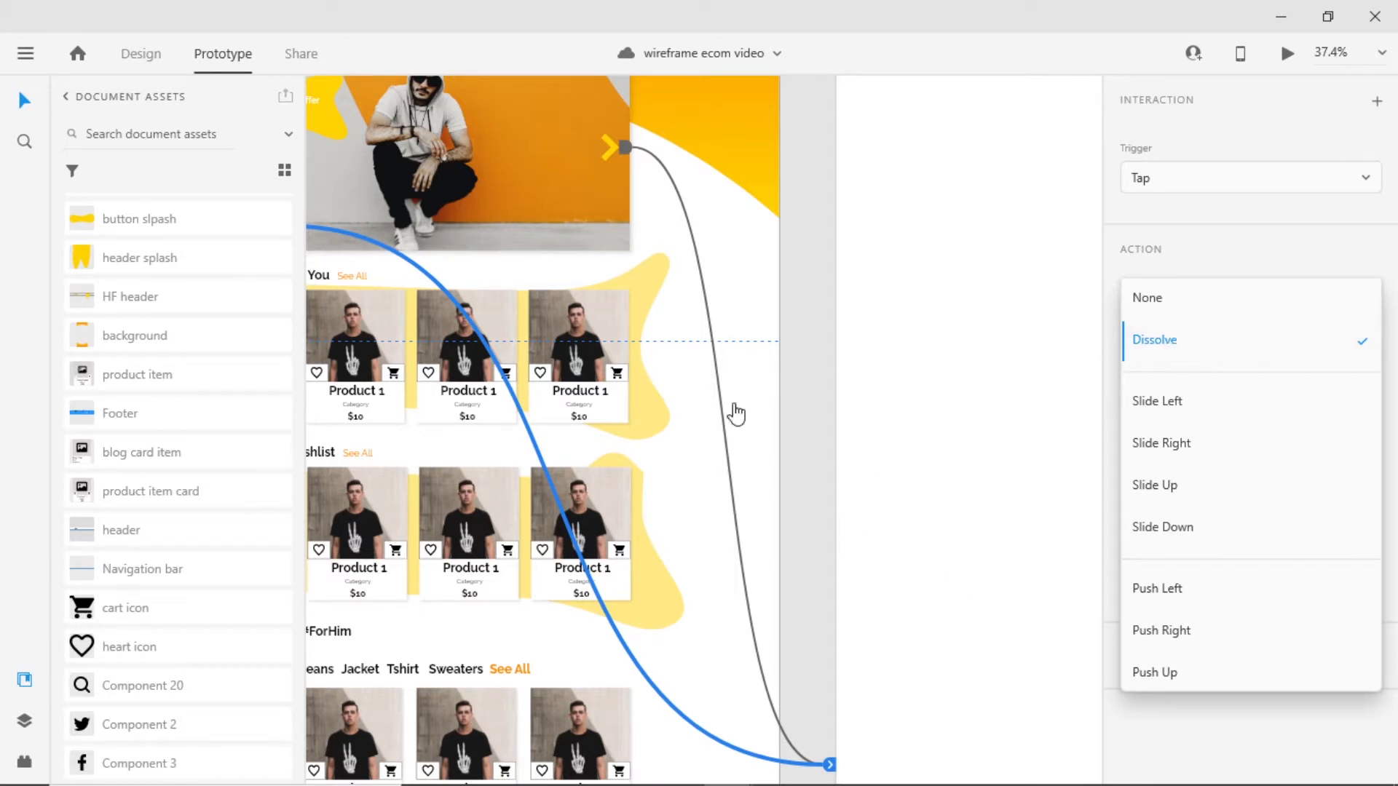
{"action": "left_click", "coordinate": [793, 462]}
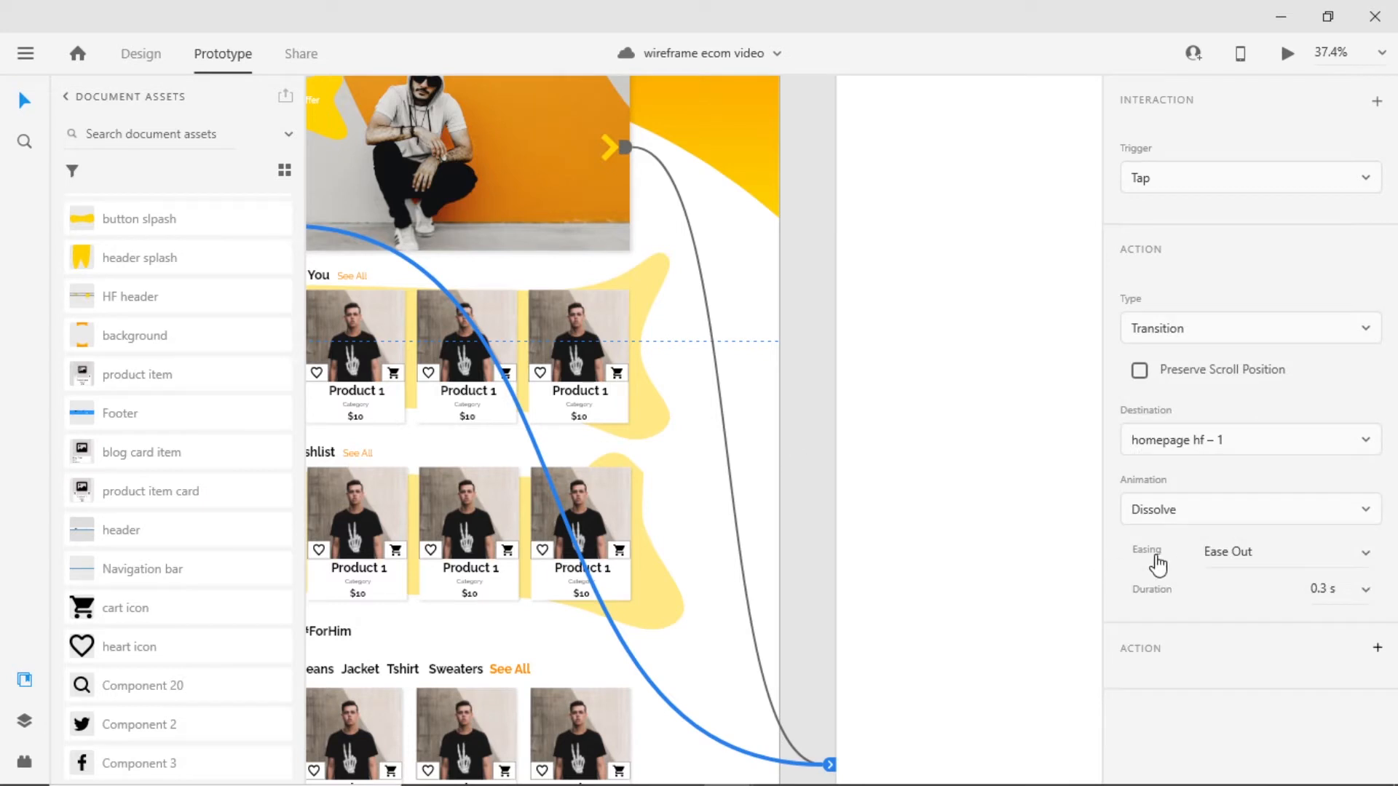
{"action": "left_click", "coordinate": [1366, 560]}
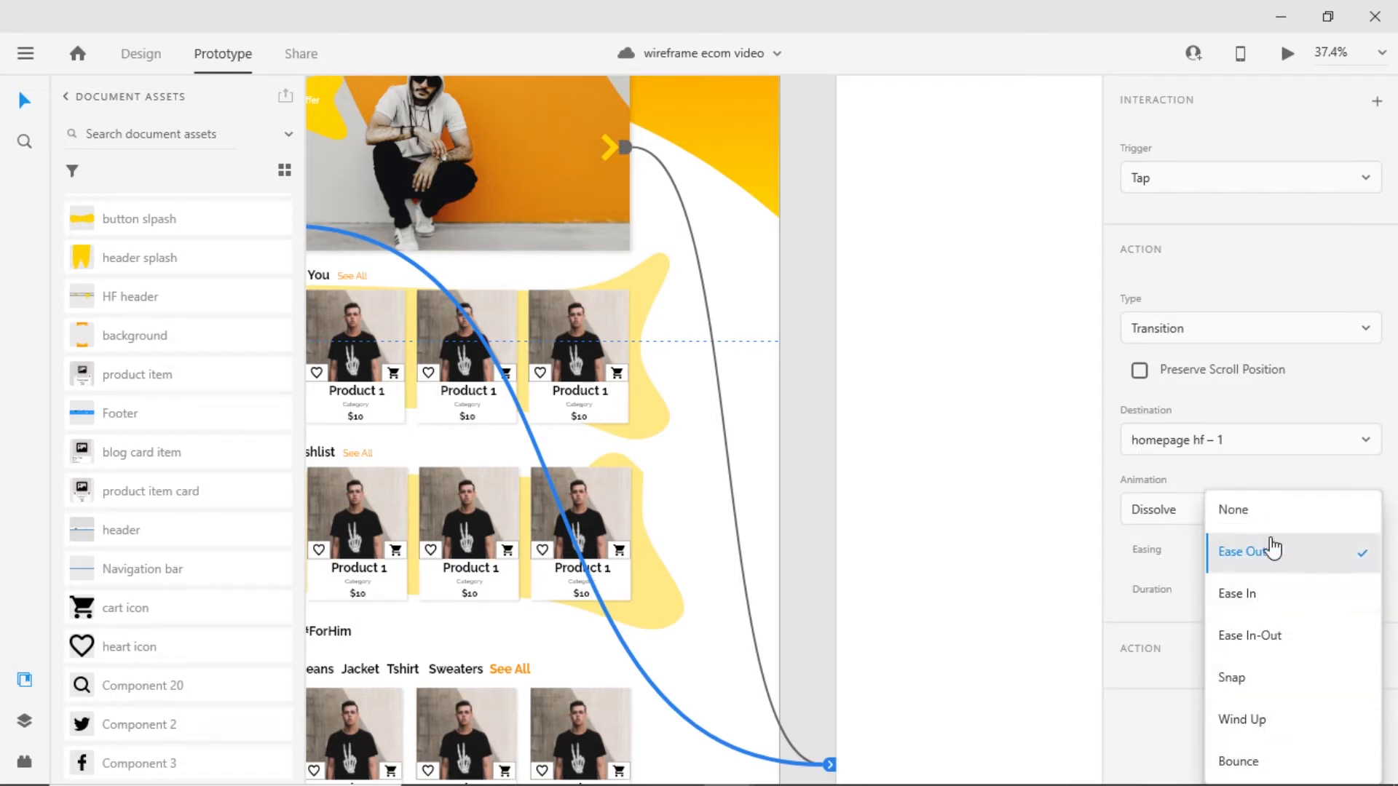
{"action": "left_click", "coordinate": [1232, 558]}
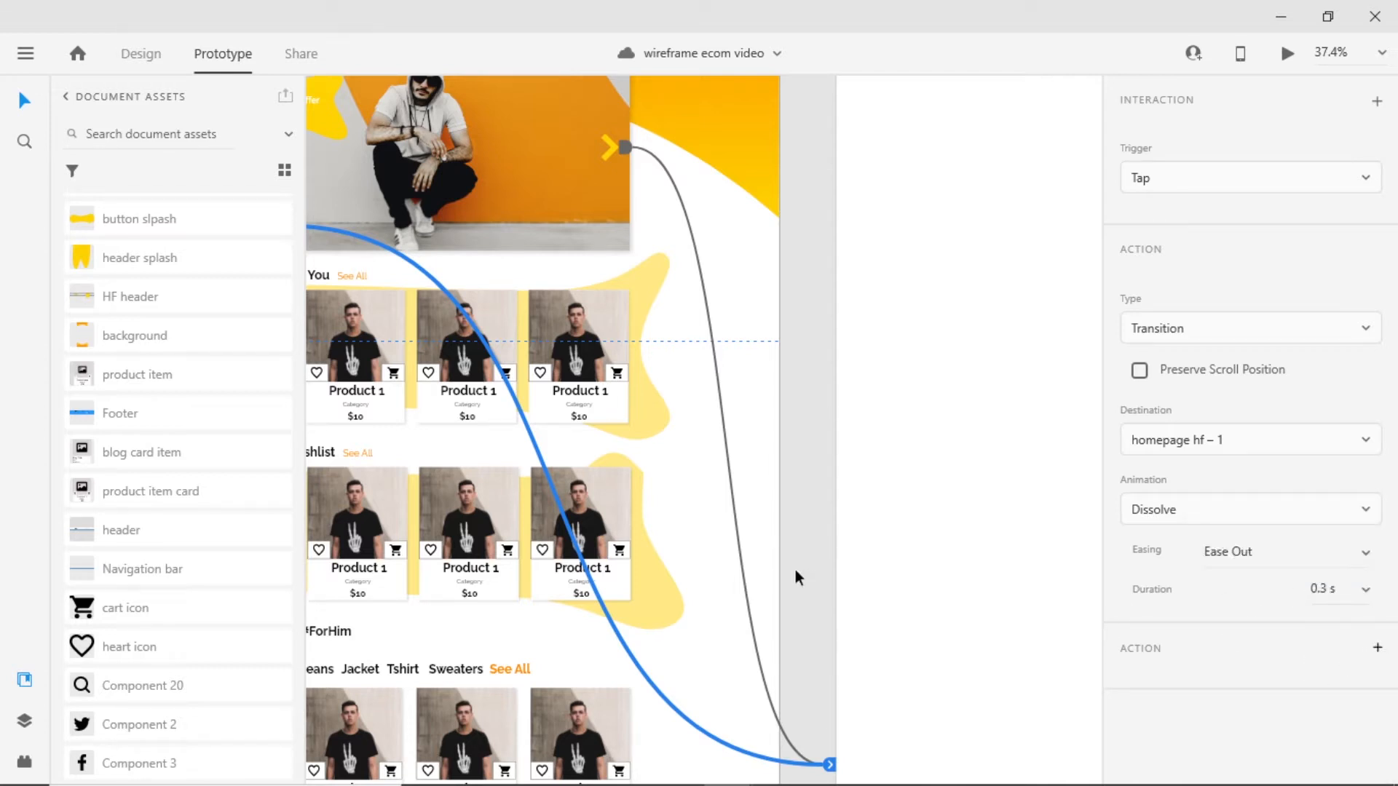
{"action": "left_click", "coordinate": [796, 471]}
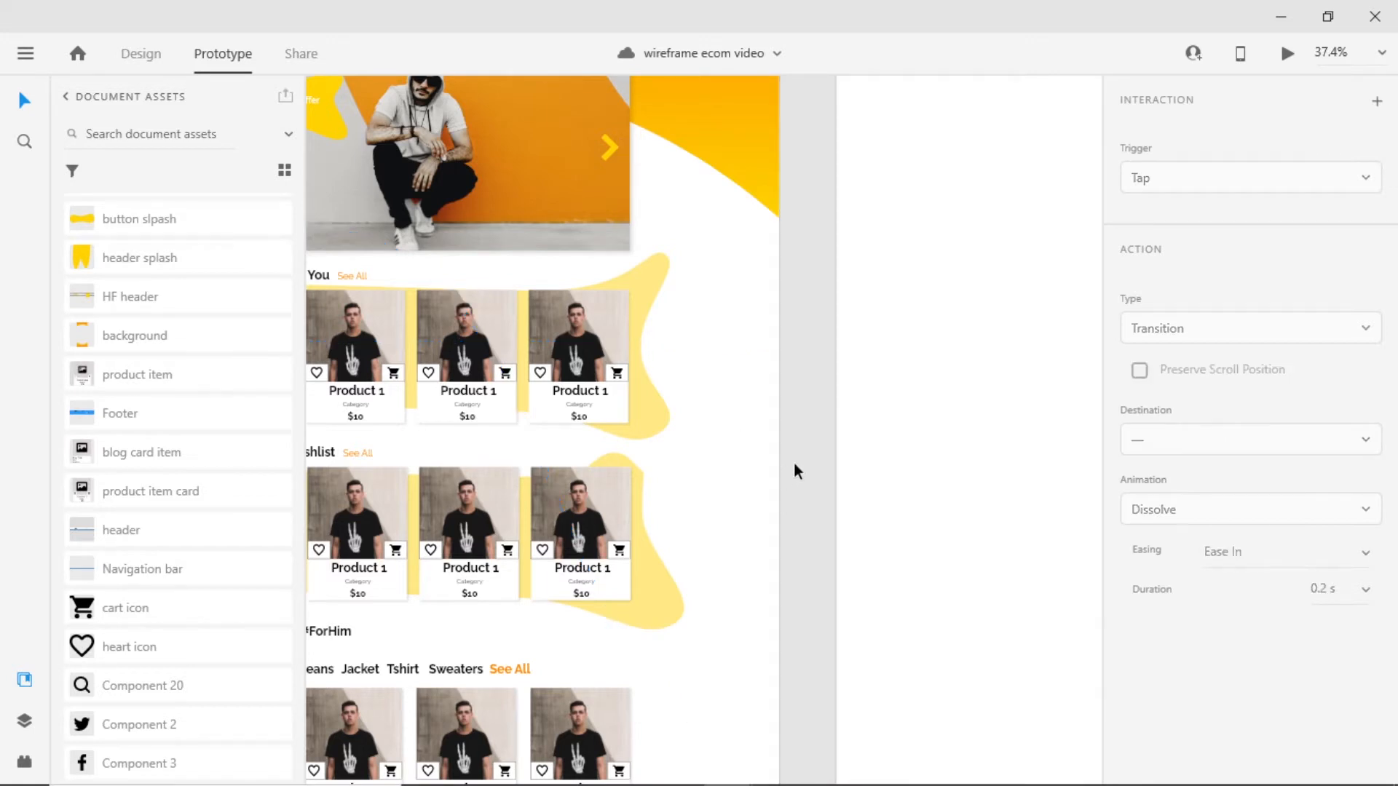
Preview the prototype from homepage hf, follow the Shop Now link, look through the linked page and close the preview.
{"action": "left_click", "coordinate": [738, 437]}
{"action": "left_click", "coordinate": [1287, 53]}
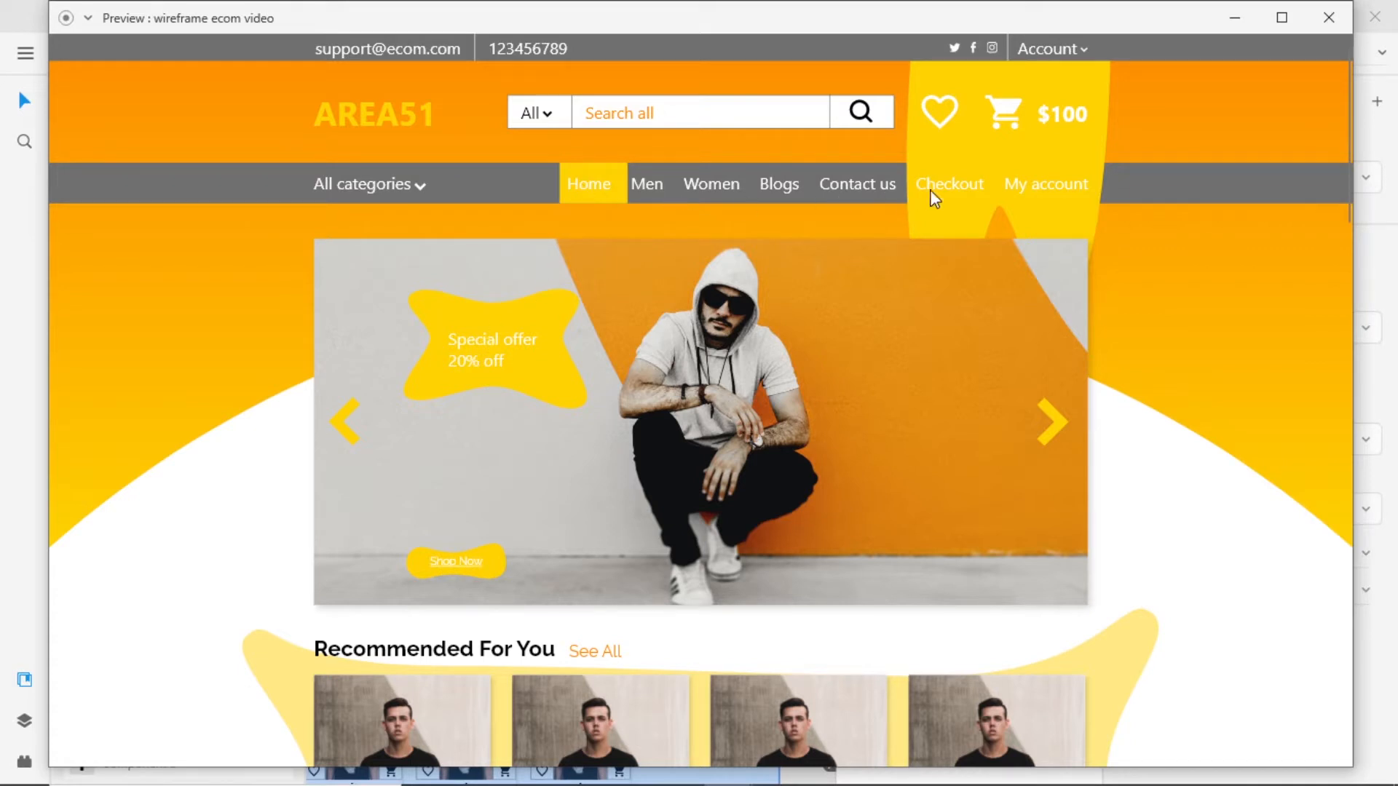
{"action": "left_click", "coordinate": [456, 566]}
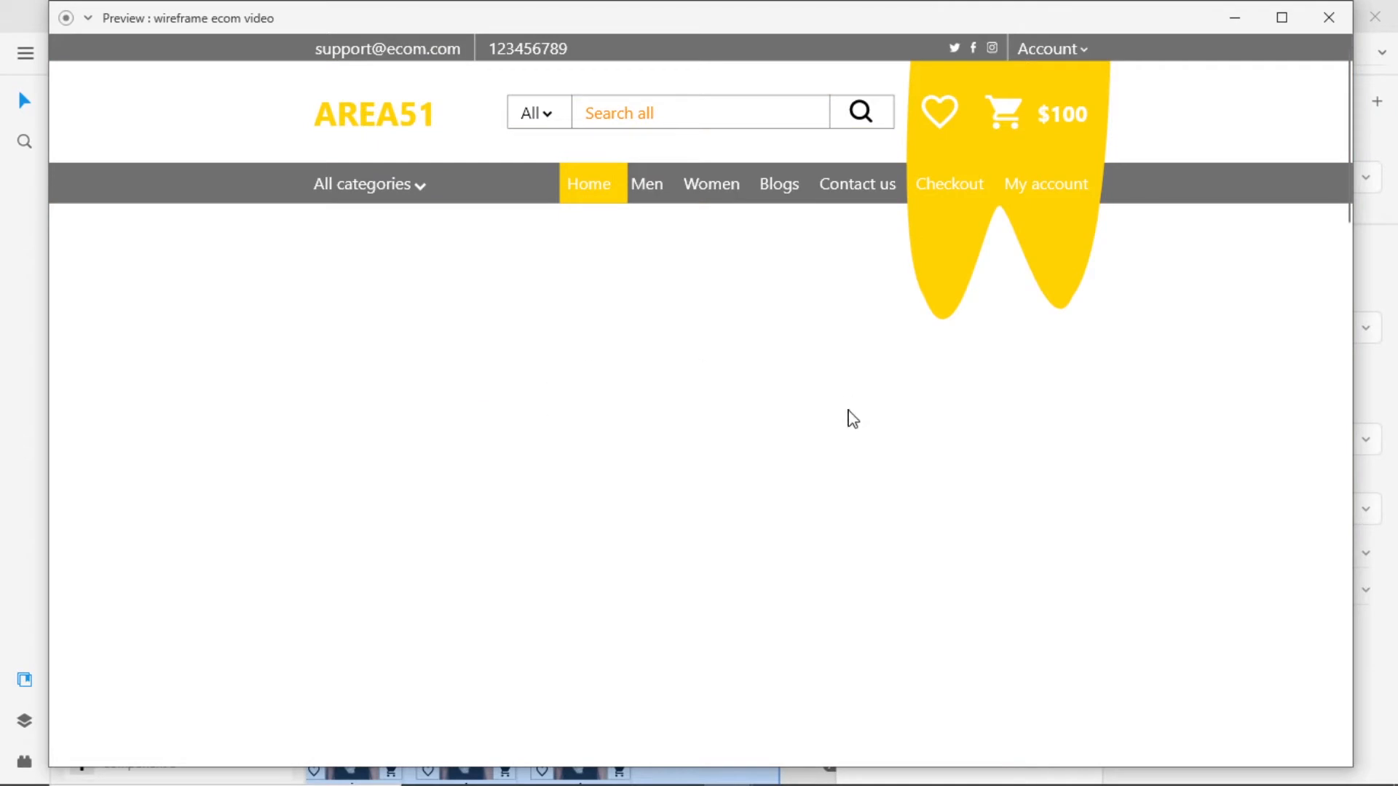
{"action": "scroll", "coordinate": [680, 446], "scroll_direction": "down", "scroll_amount": 10}
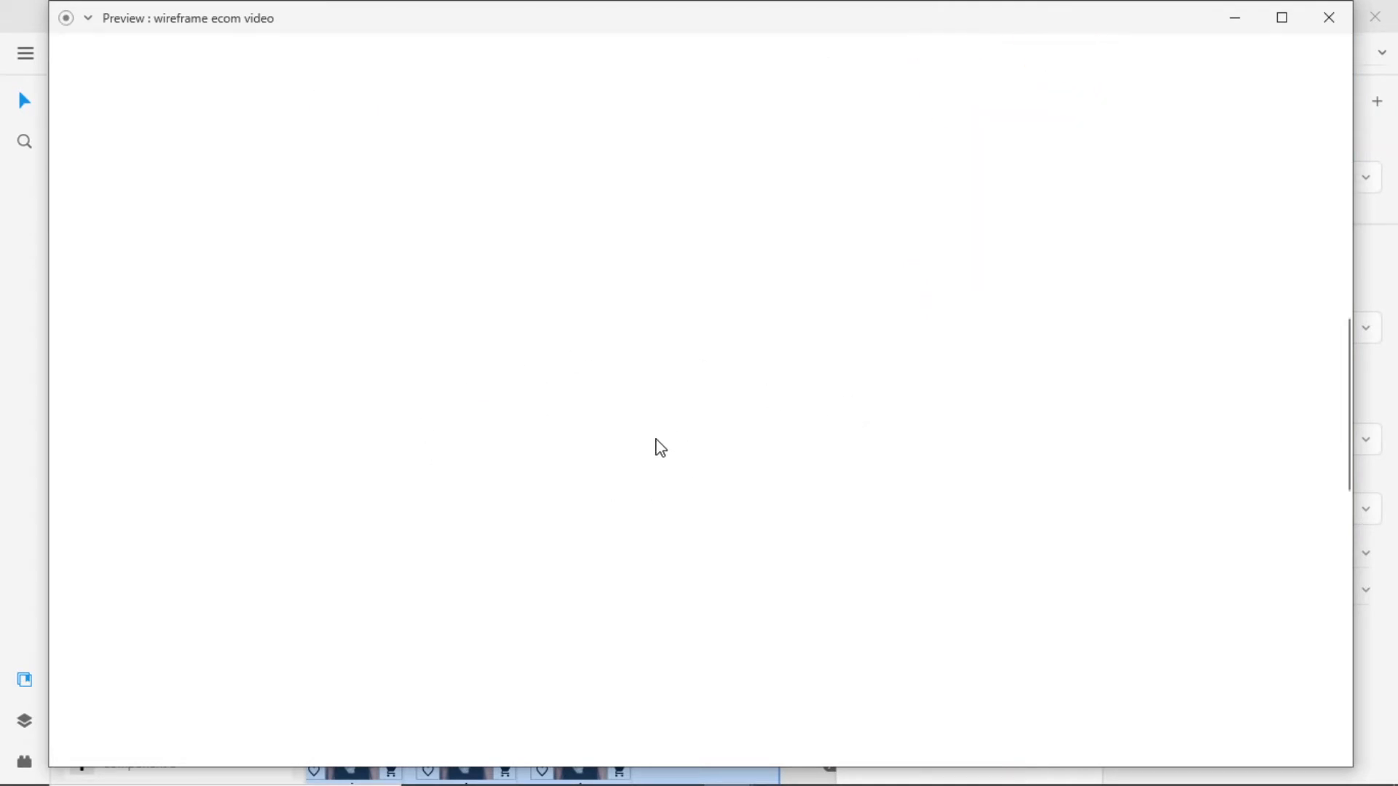
{"action": "scroll", "coordinate": [655, 446], "scroll_direction": "down", "scroll_amount": 5}
{"action": "scroll", "coordinate": [524, 465], "scroll_direction": "up", "scroll_amount": 15}
{"action": "scroll", "coordinate": [599, 474], "scroll_direction": "down", "scroll_amount": 6}
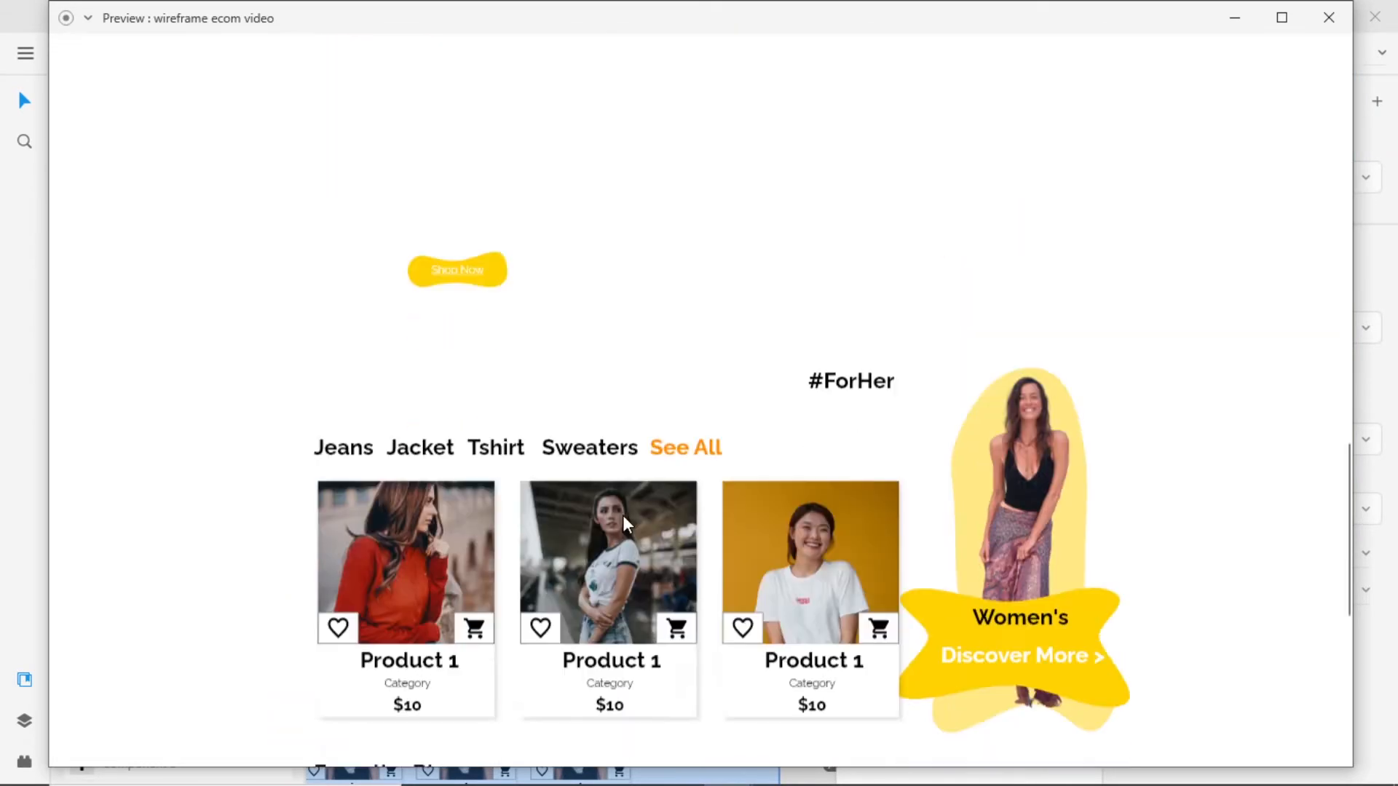
{"action": "left_click", "coordinate": [624, 519]}
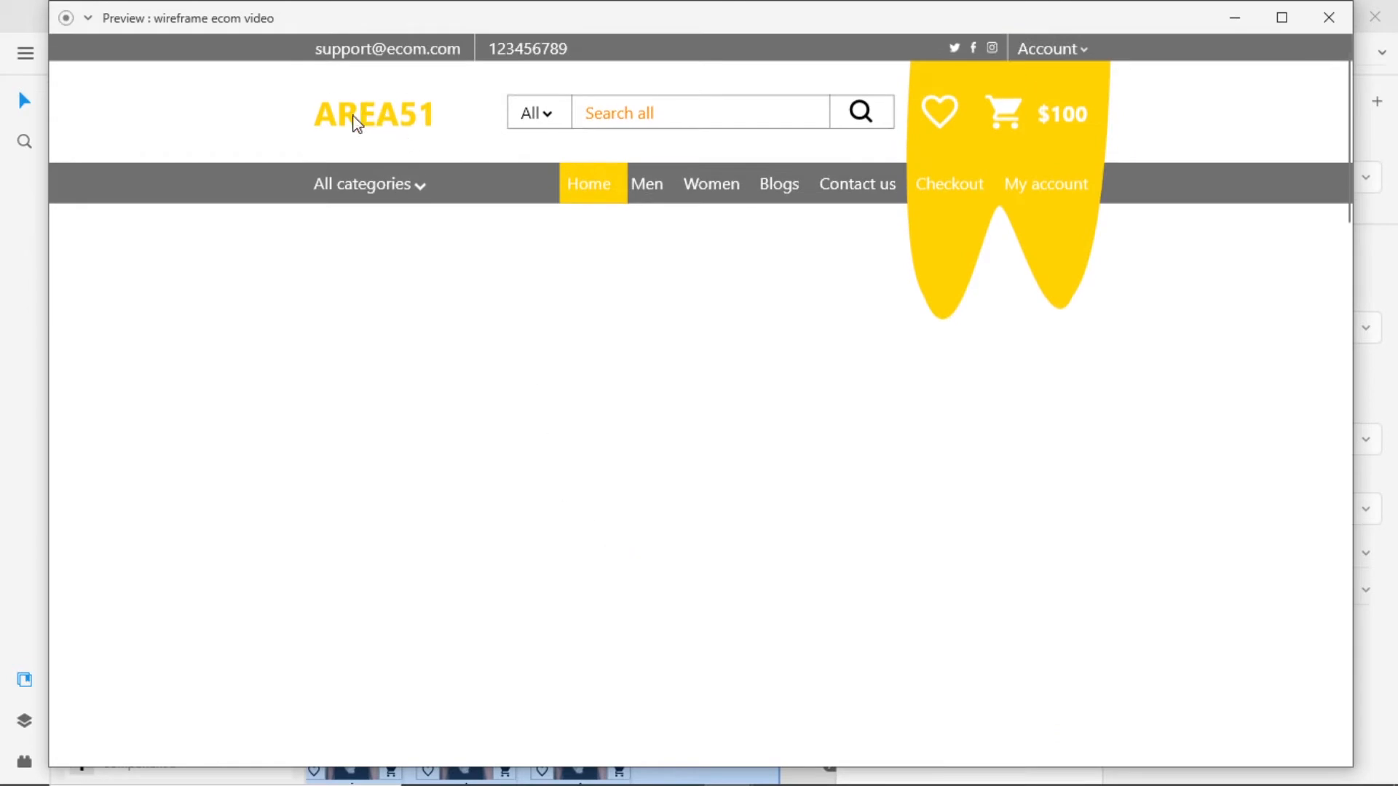
{"action": "left_click", "coordinate": [1324, 20]}
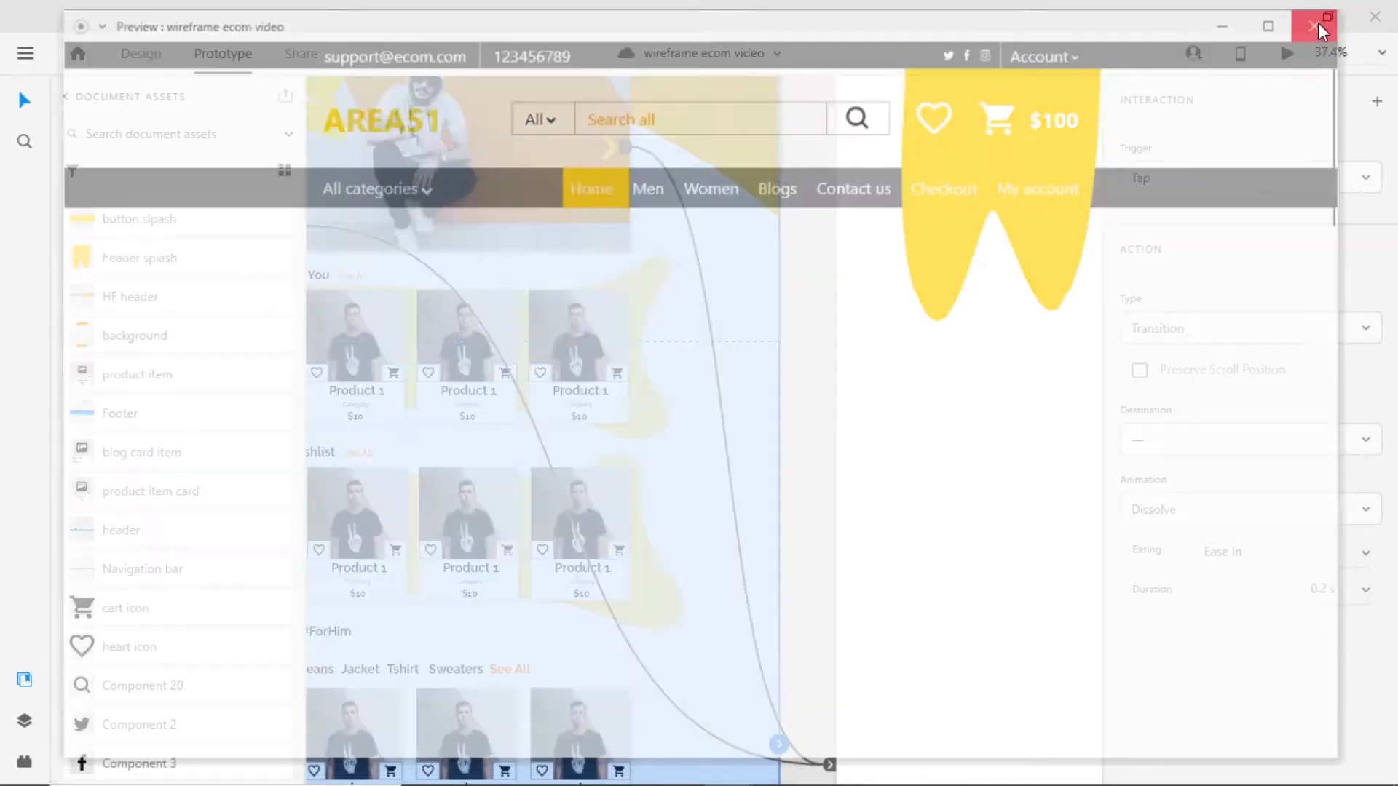
Link the AREA51 logo on homepage hf – 1 back to the homepage hf artboard.
{"action": "scroll", "coordinate": [835, 351], "scroll_direction": "up", "scroll_amount": 3}
{"action": "scroll", "coordinate": [775, 227], "scroll_direction": "up", "scroll_amount": 3}
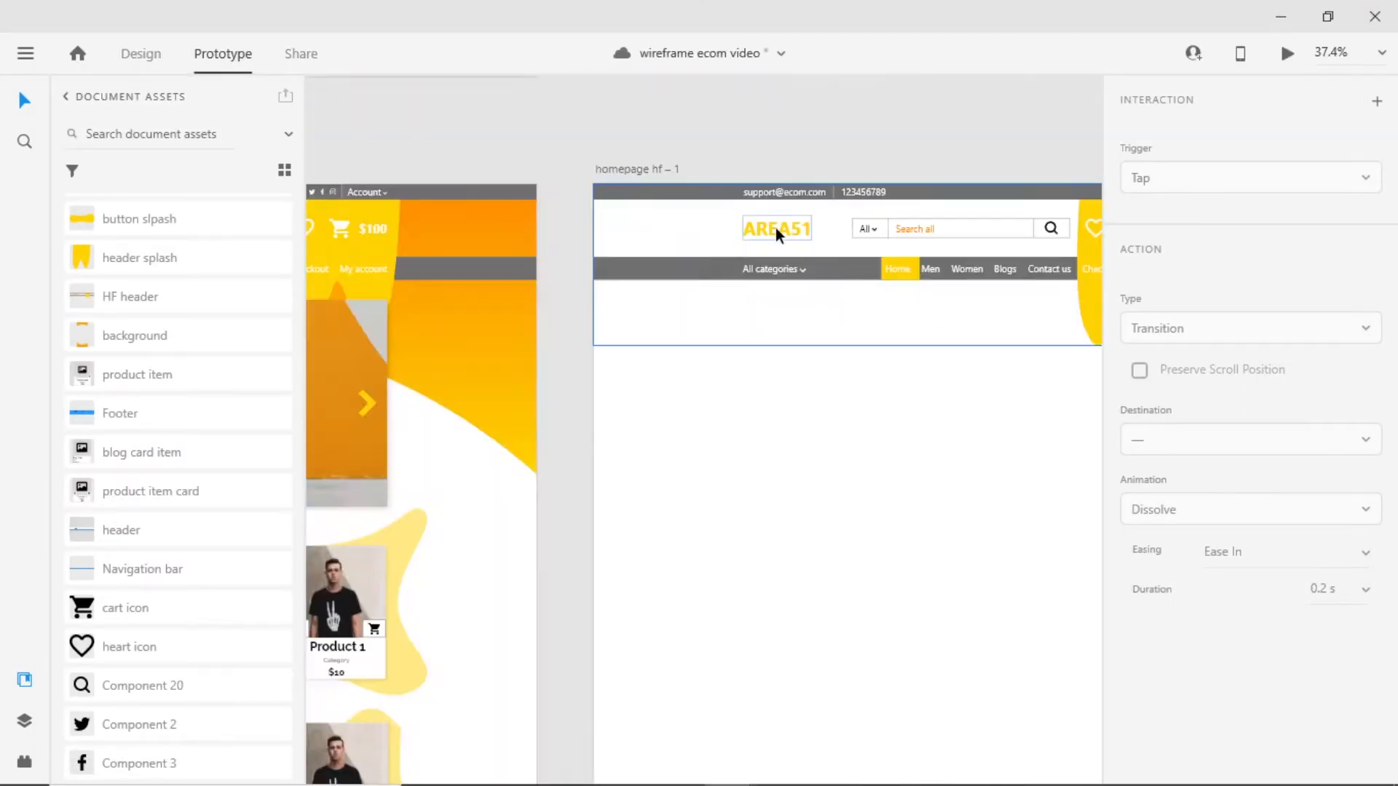
{"action": "left_click", "coordinate": [775, 227]}
{"action": "left_click", "coordinate": [812, 230]}
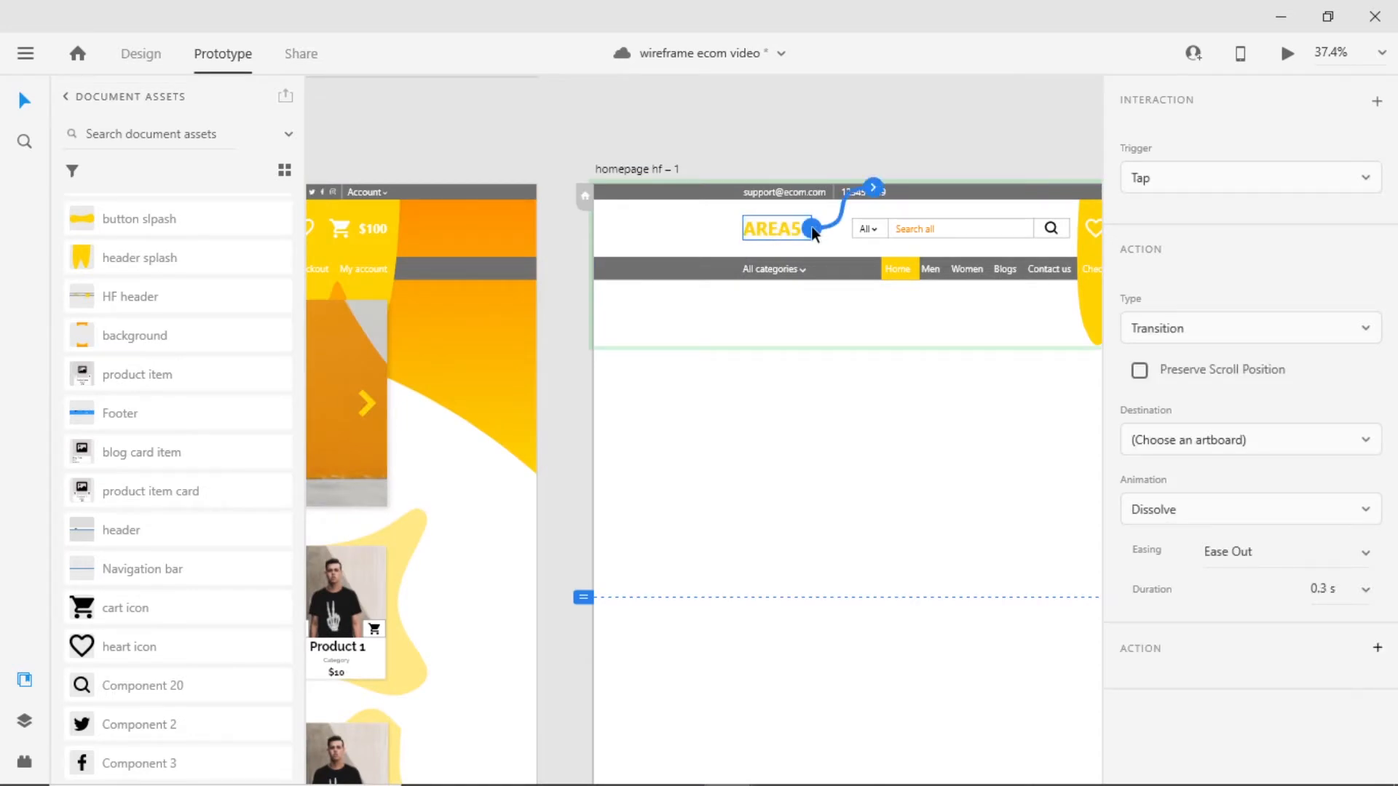
{"action": "left_click", "coordinate": [1212, 451]}
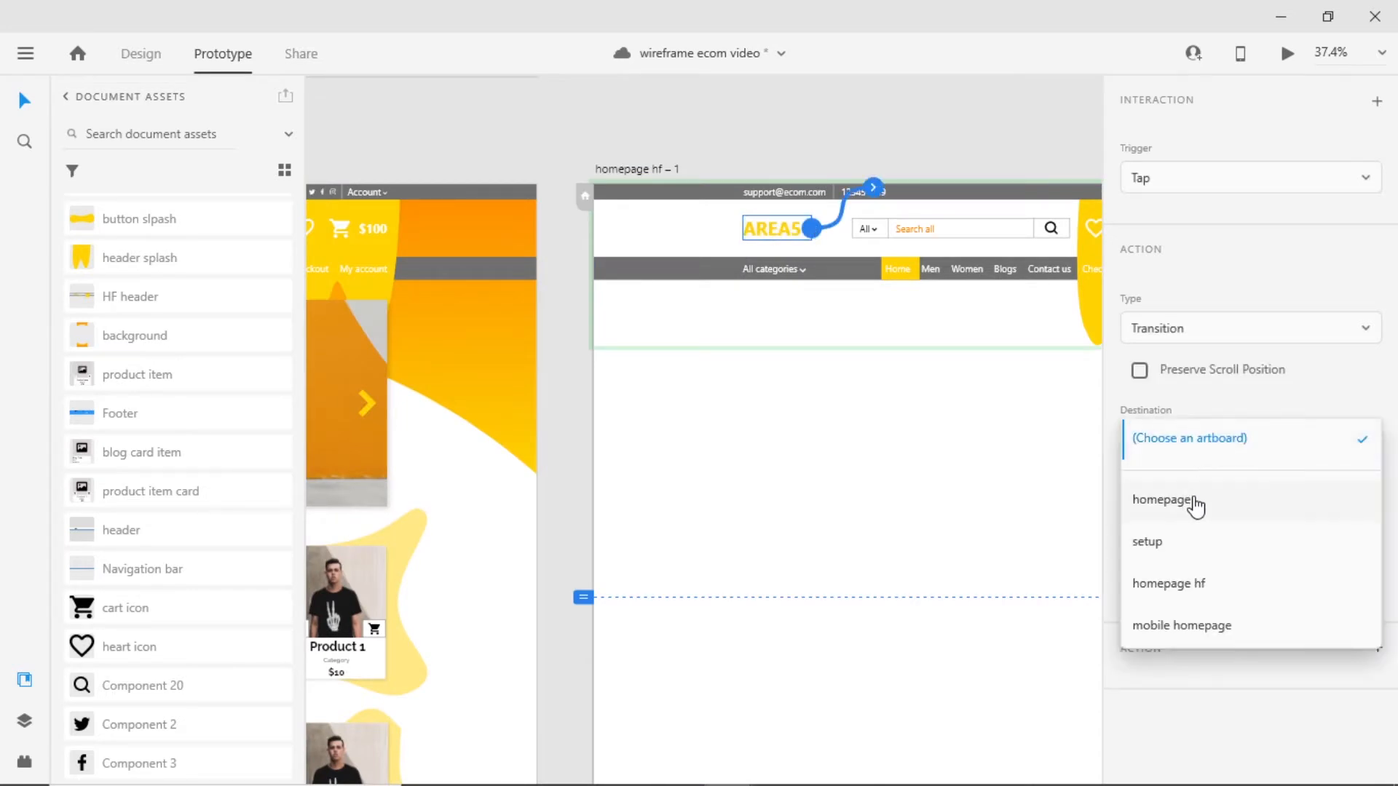
{"action": "left_click", "coordinate": [1164, 584]}
Show all connections between the two homepage artboards, save the document and clear the selection.
{"action": "scroll", "coordinate": [573, 453], "scroll_direction": "down", "scroll_amount": 3}
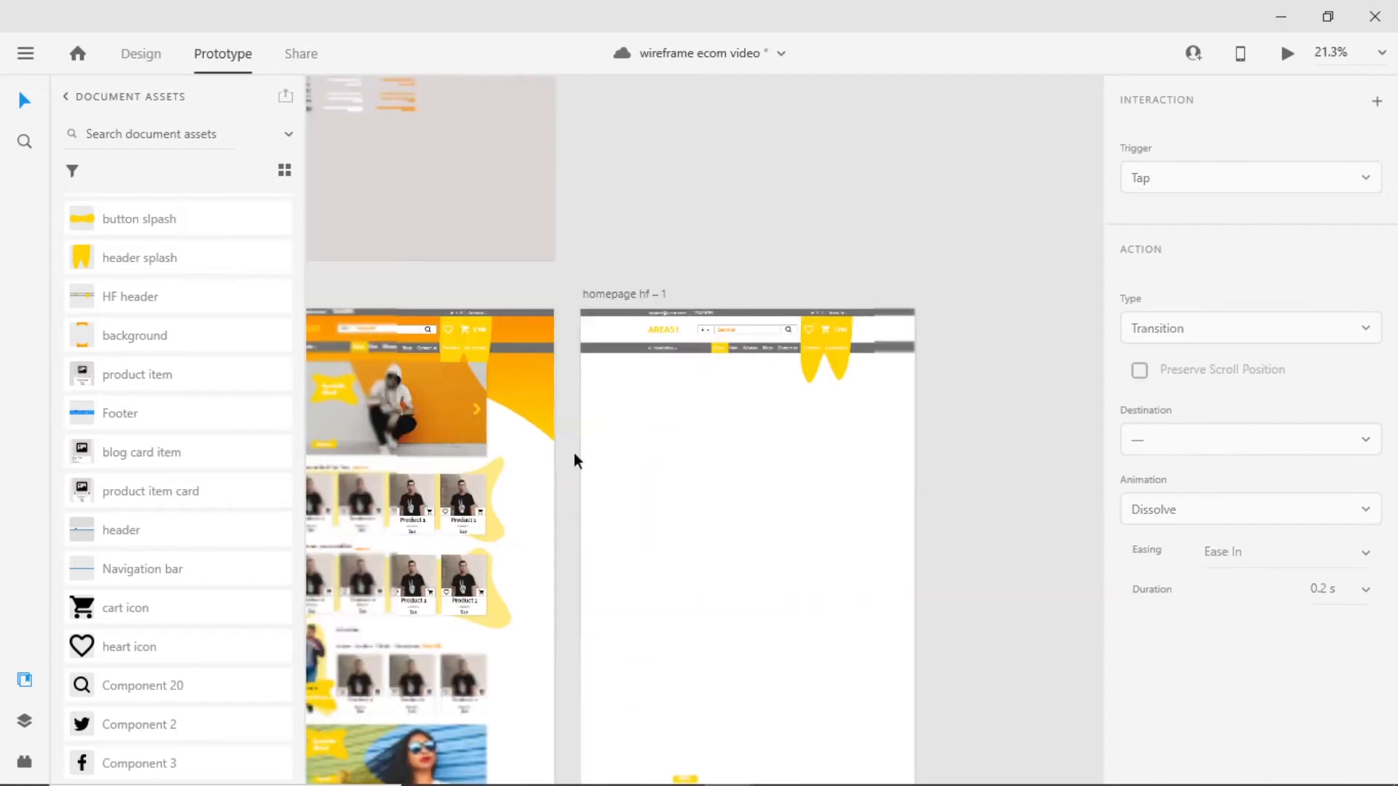
{"action": "left_click_drag", "start_coordinate": [574, 453], "coordinate": [693, 318]}
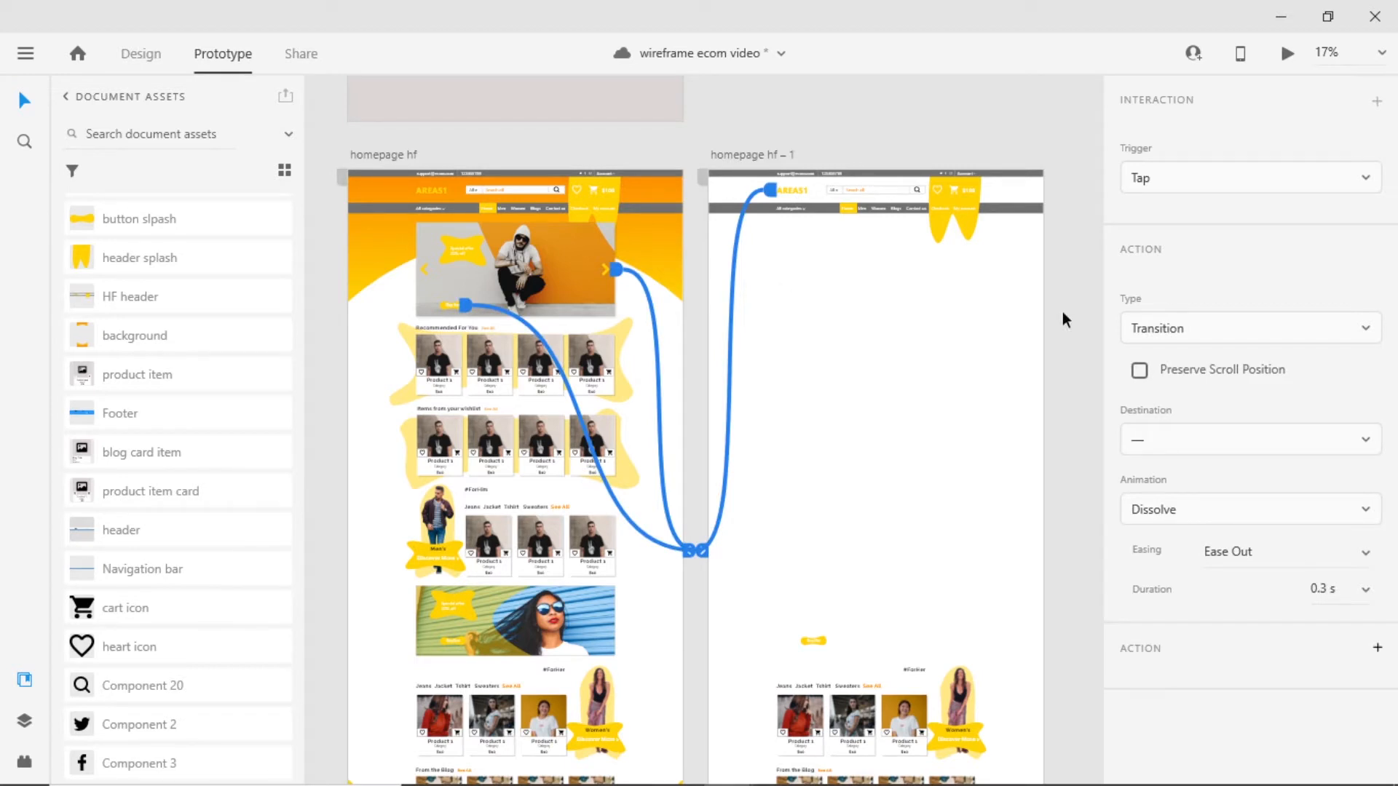
{"action": "key", "text": "ctrl+s"}
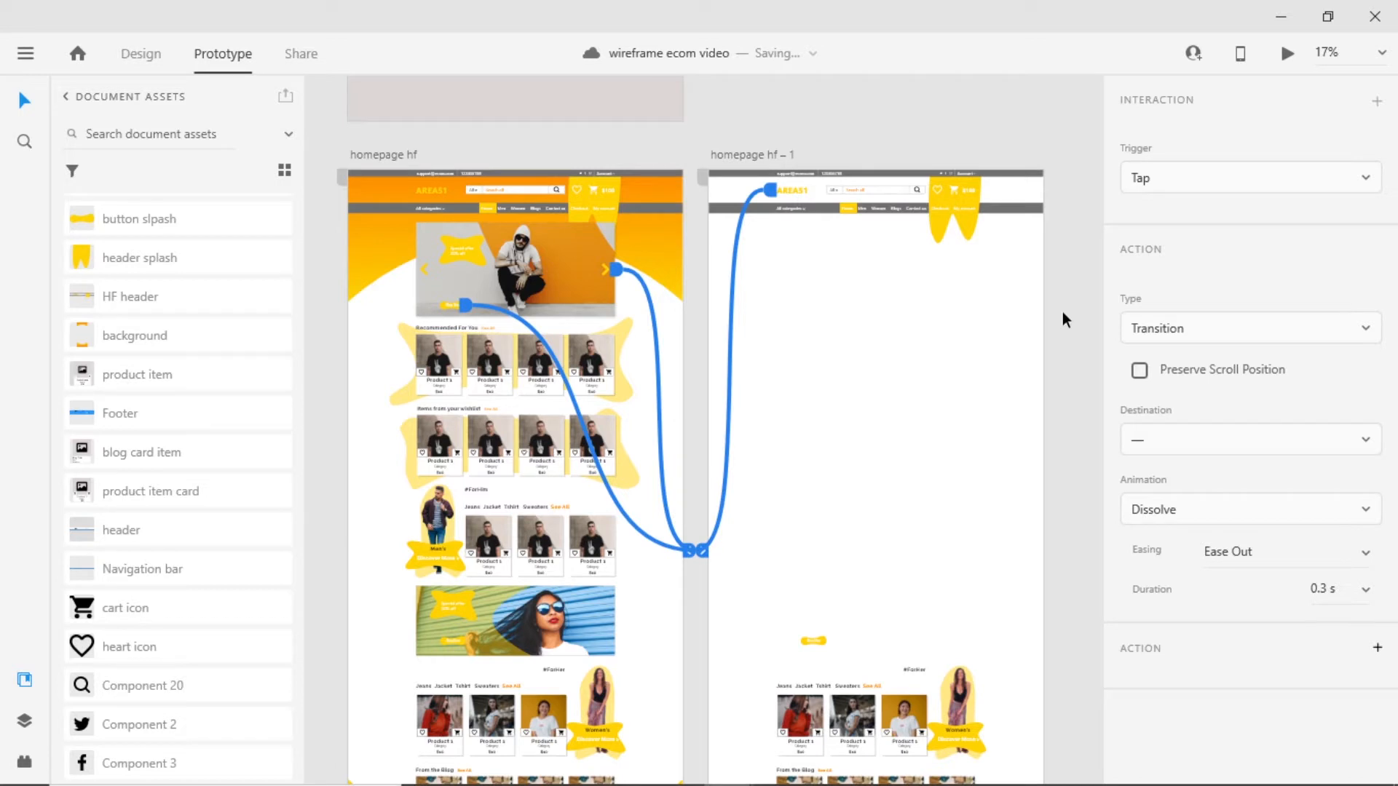
{"action": "left_click", "coordinate": [315, 391]}
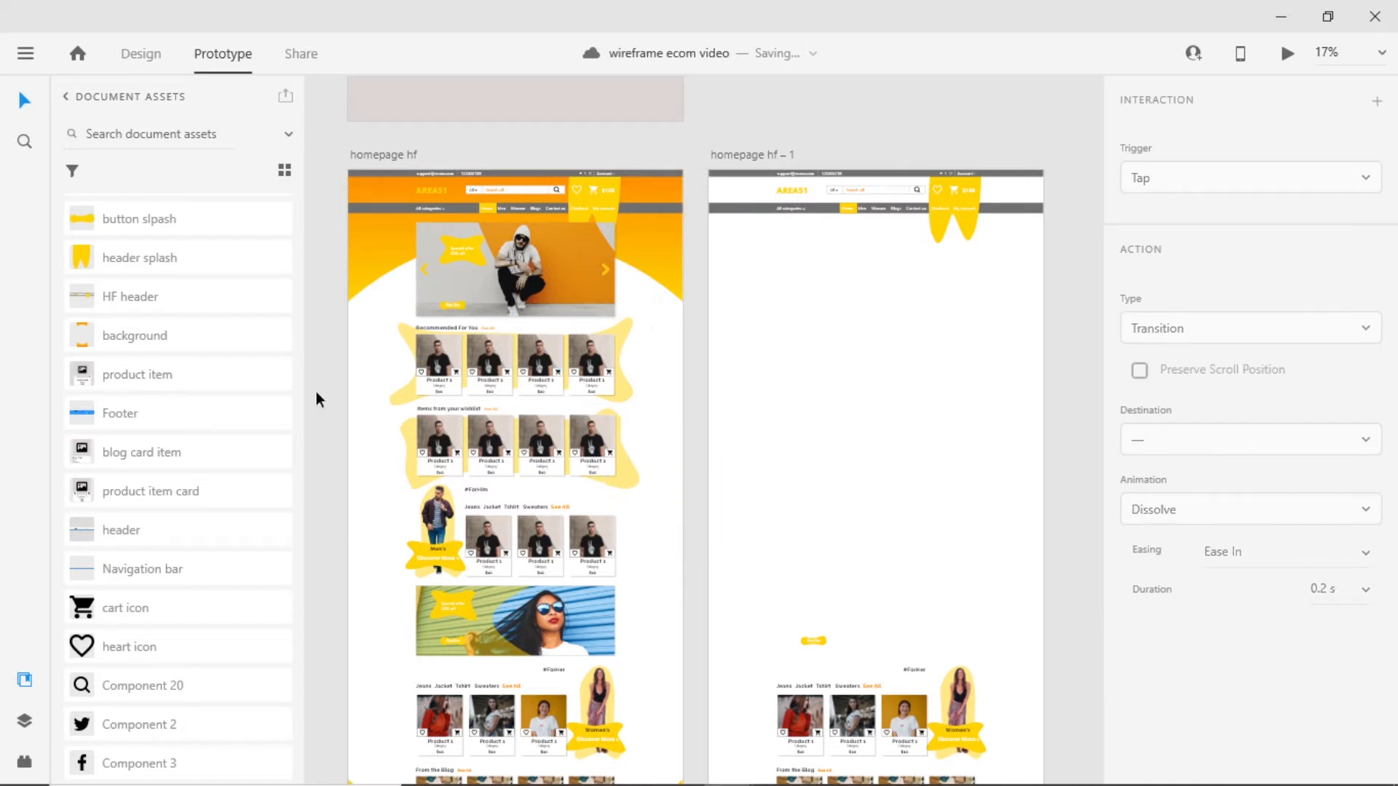
Mark the homepage hf artboard and the mobile homepage artboard as the starting screens of separate flows.
{"action": "scroll", "coordinate": [316, 392], "scroll_direction": "down", "scroll_amount": 3}
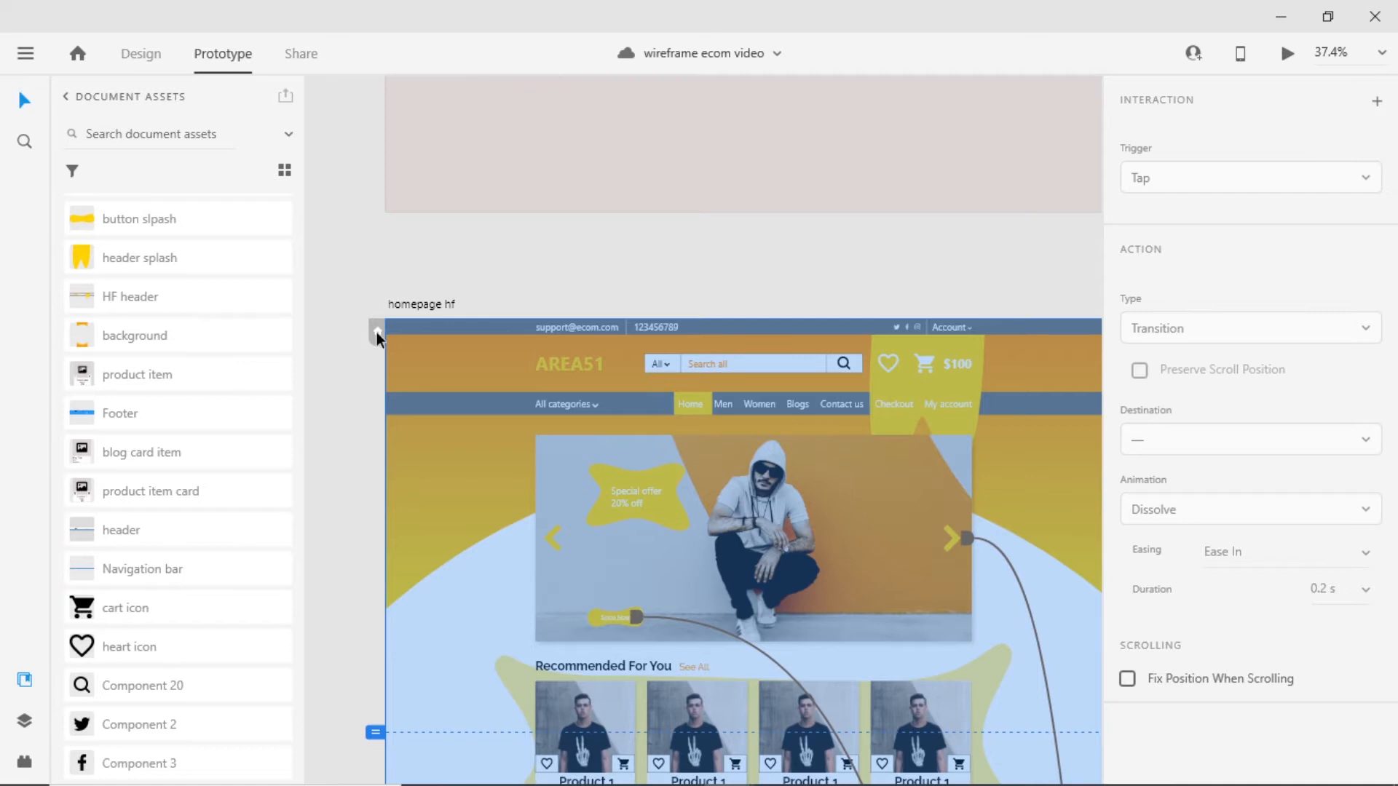
{"action": "left_click", "coordinate": [377, 332]}
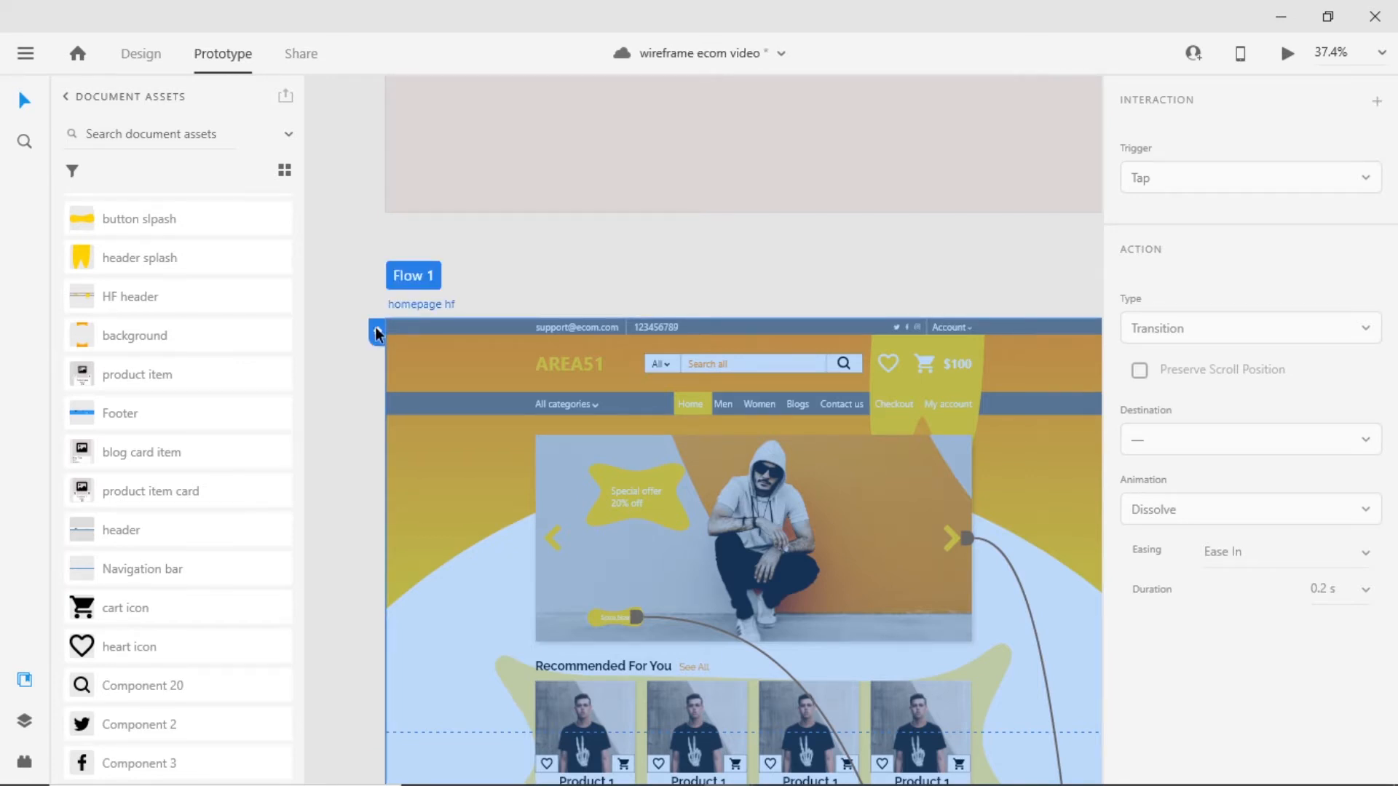
{"action": "scroll", "coordinate": [375, 430], "scroll_direction": "down", "scroll_amount": 3}
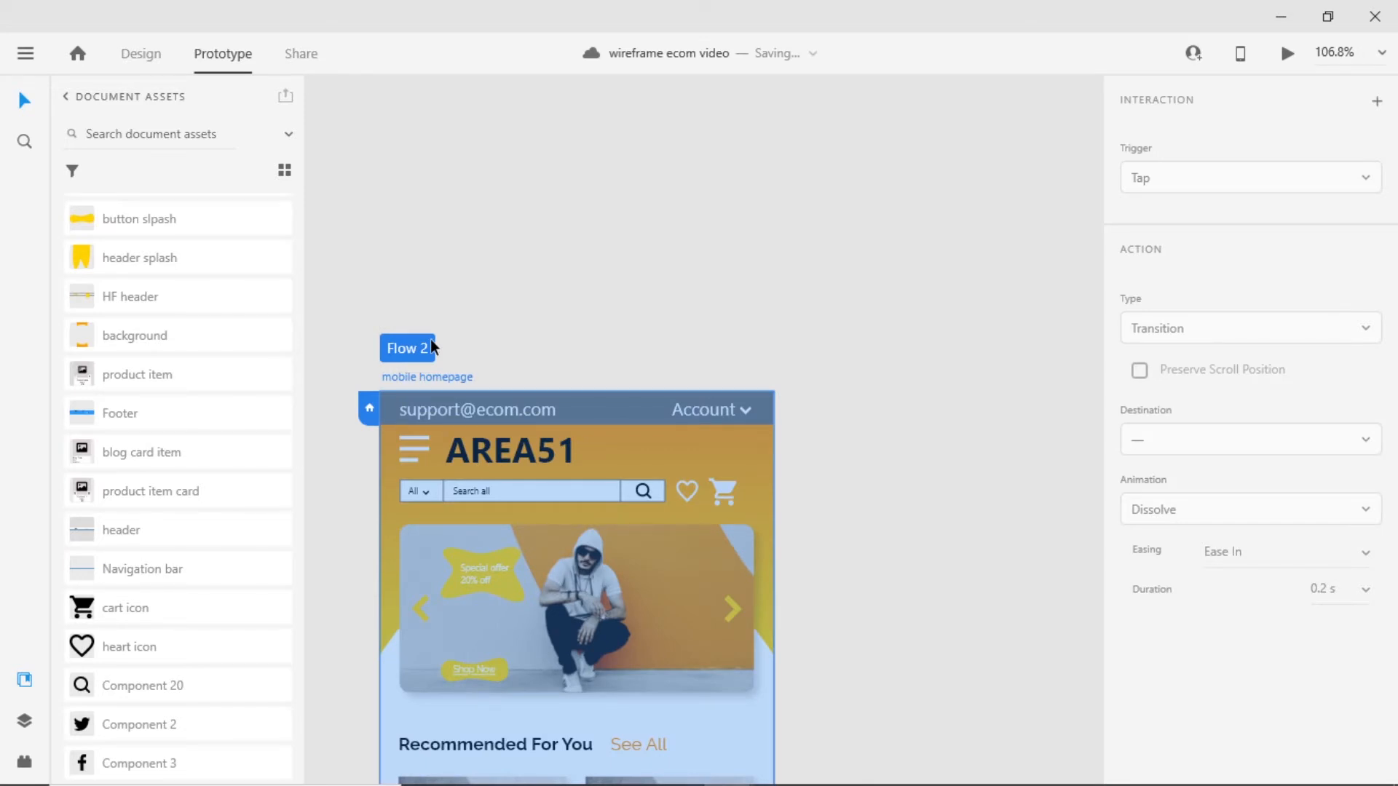
{"action": "key", "text": "ctrl+0"}
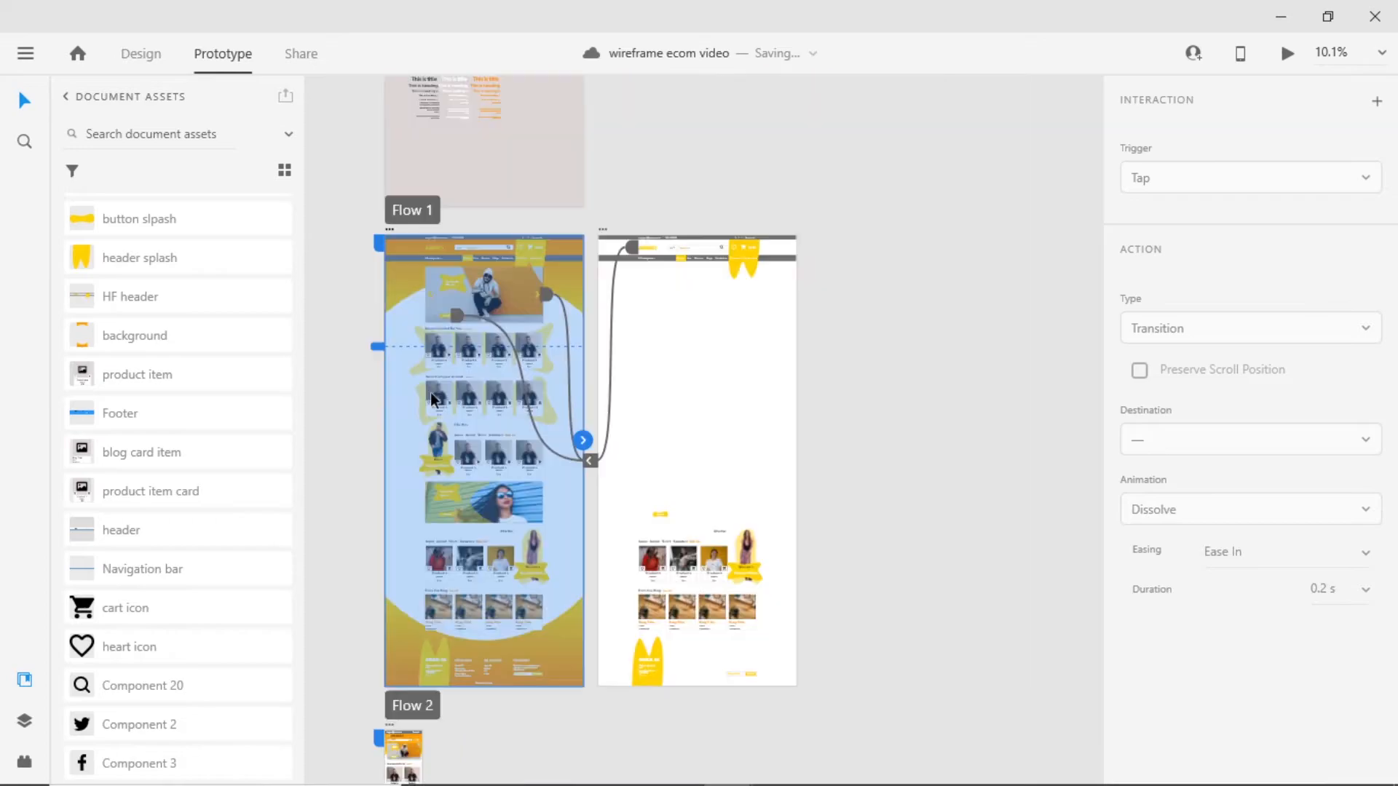
Preview the flow from homepage hf, follow the slider's next arrow, return through the AREA51 logo and close the preview.
{"action": "key", "text": "ctrl+Return"}
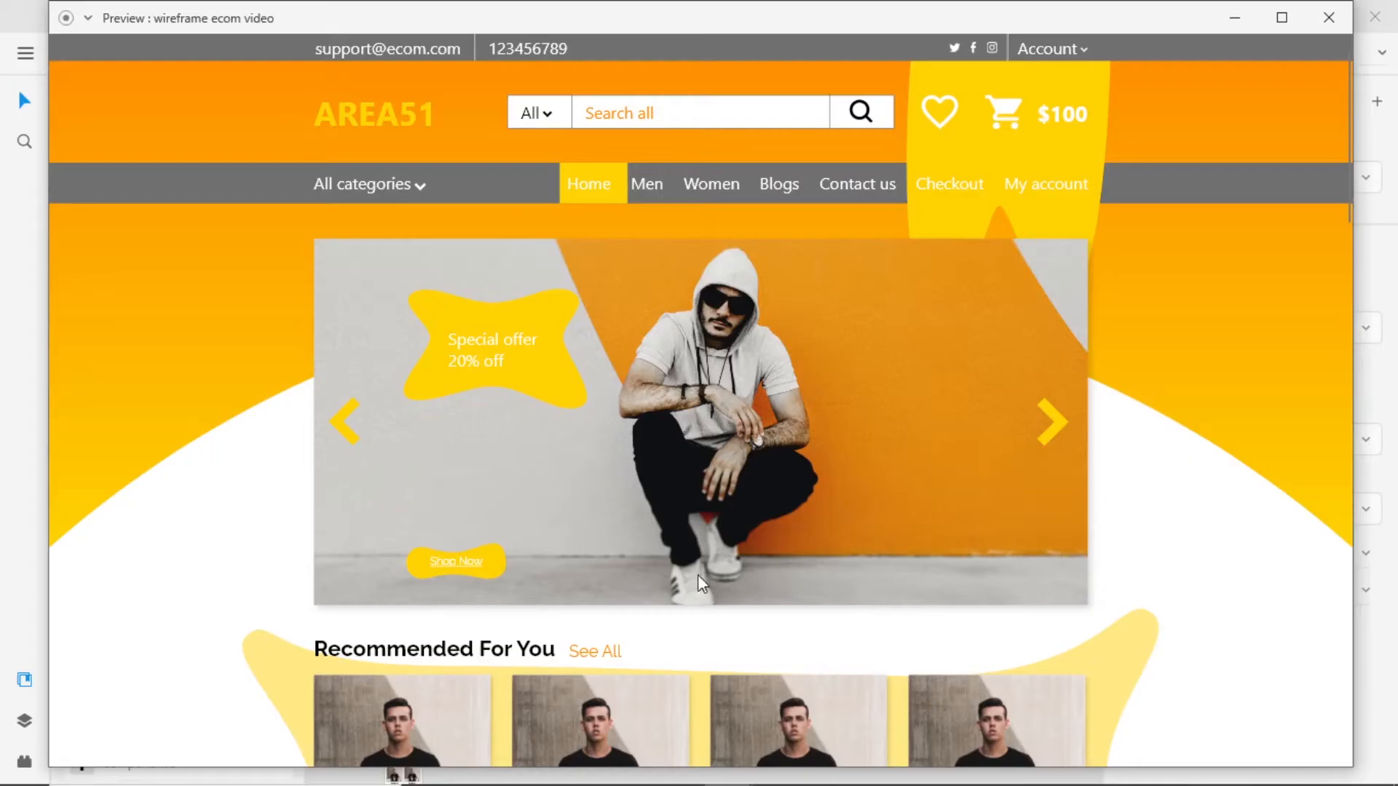
{"action": "left_click", "coordinate": [1054, 425]}
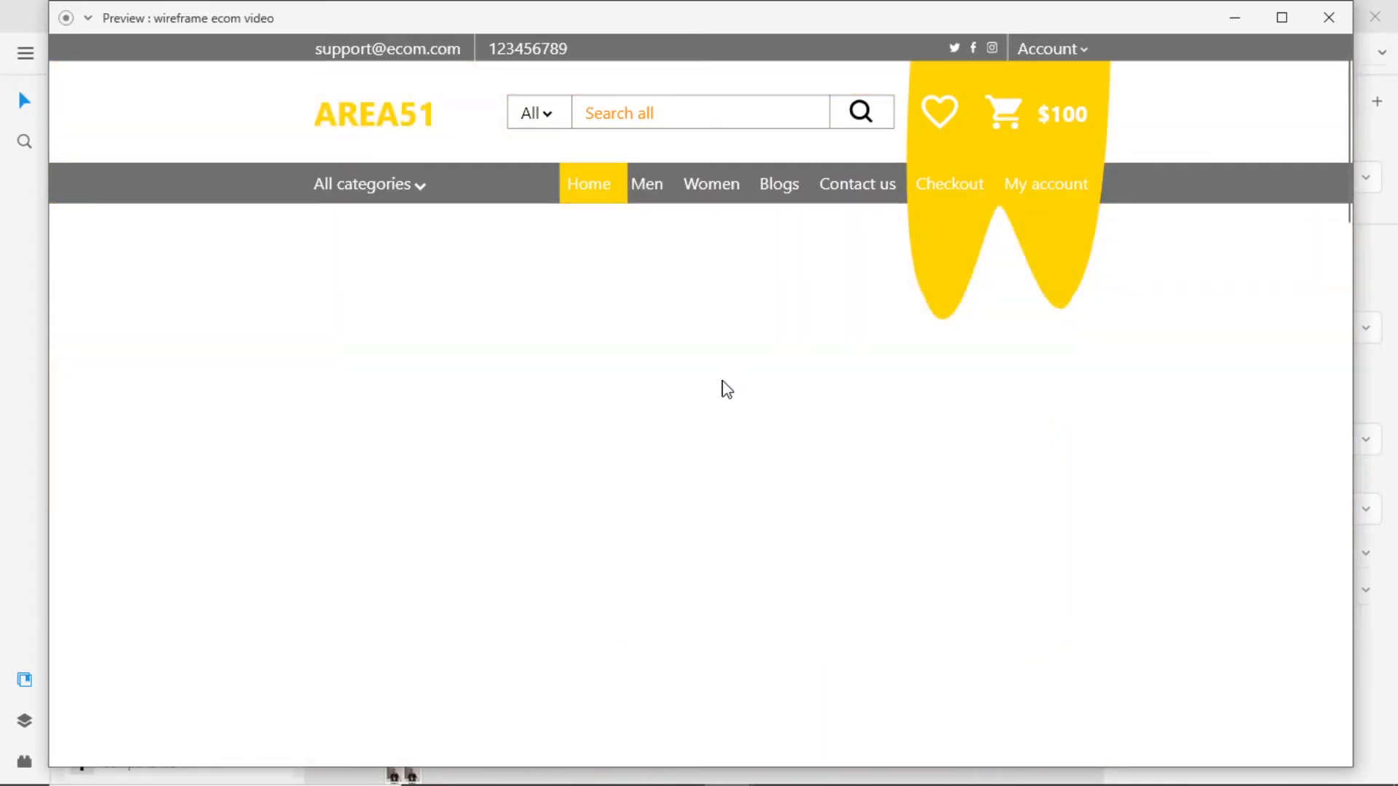
{"action": "scroll", "coordinate": [735, 437], "scroll_direction": "down", "scroll_amount": 15}
{"action": "scroll", "coordinate": [725, 529], "scroll_direction": "up", "scroll_amount": 15}
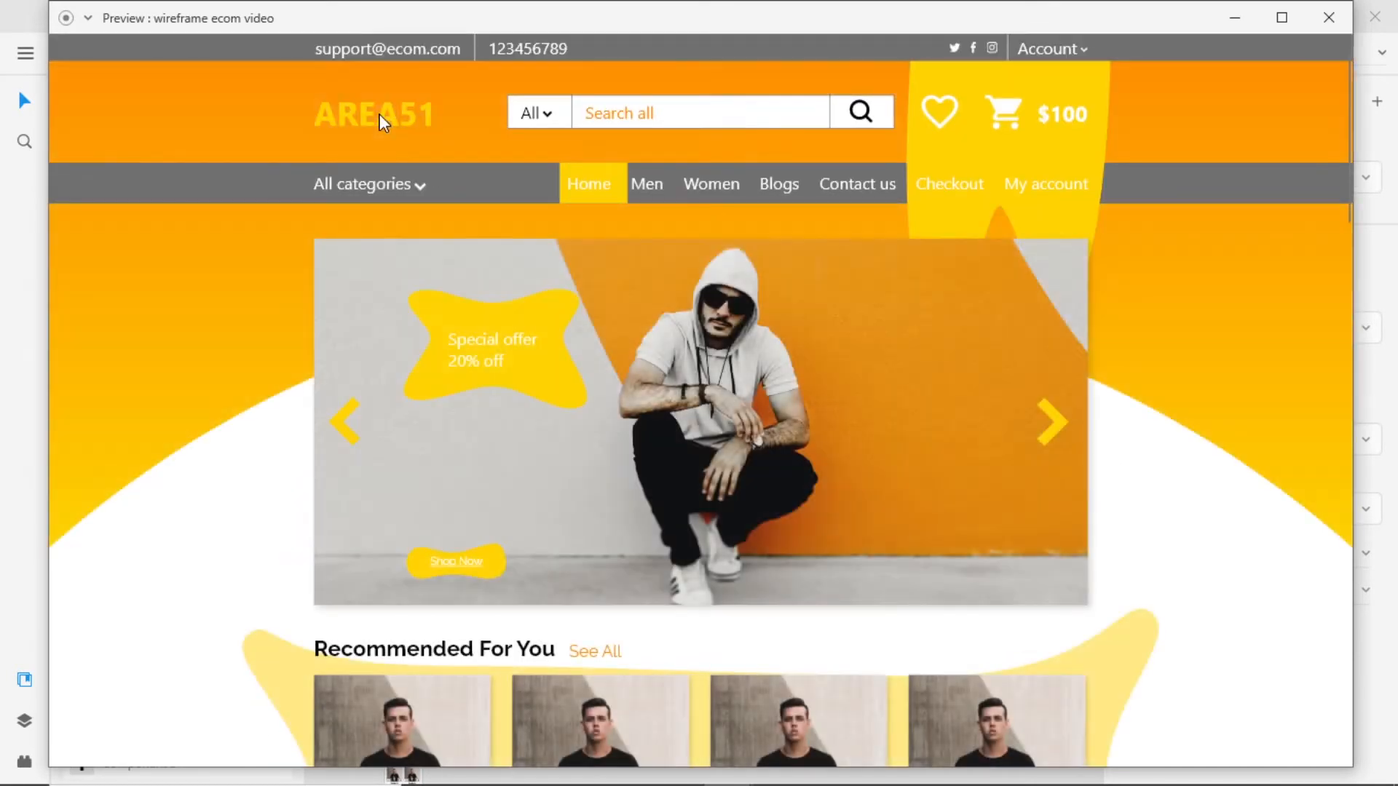
{"action": "scroll", "coordinate": [1160, 446], "scroll_direction": "down", "scroll_amount": 15}
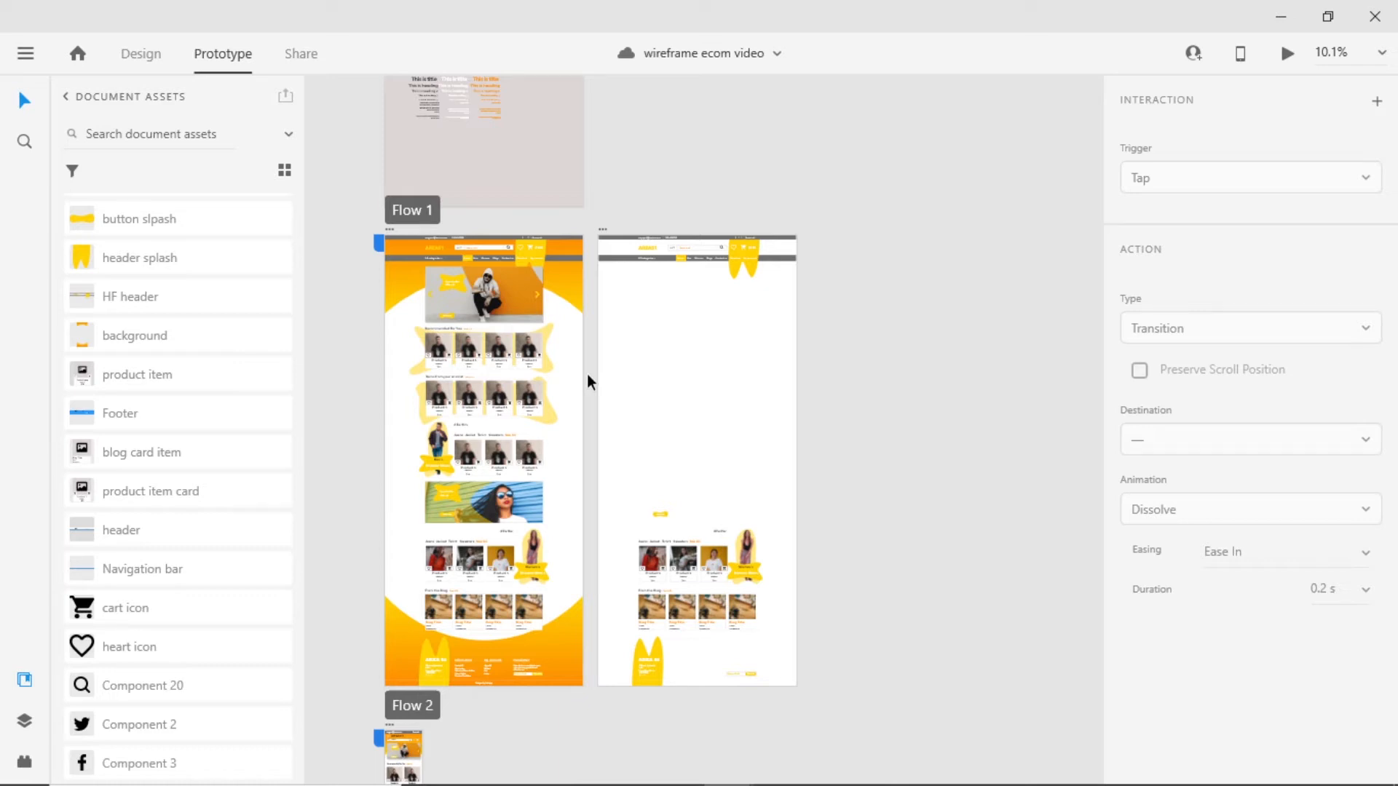
Switch to Share mode for Flow 1, opening its name for editing and keeping the name.
{"action": "left_click", "coordinate": [302, 54]}
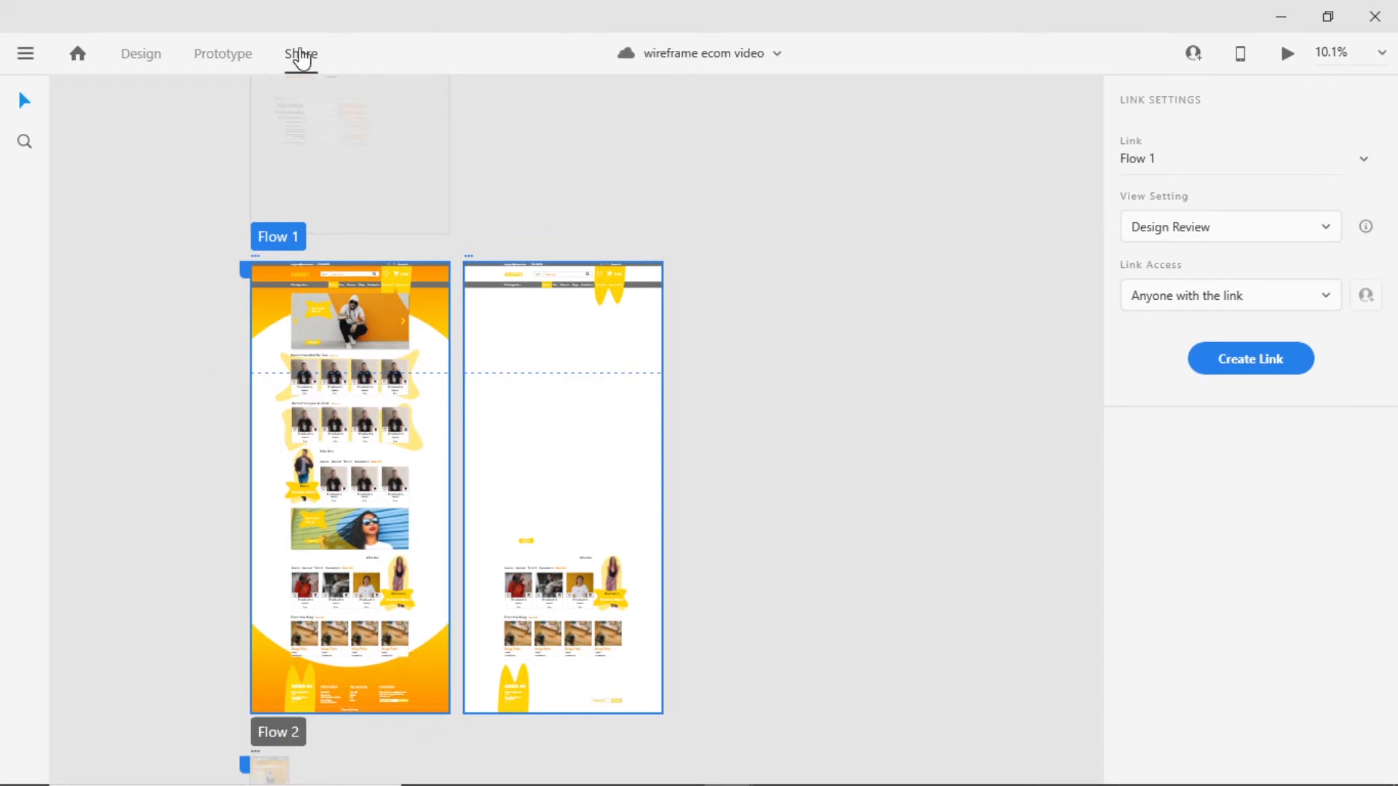
{"action": "double_click", "coordinate": [268, 237]}
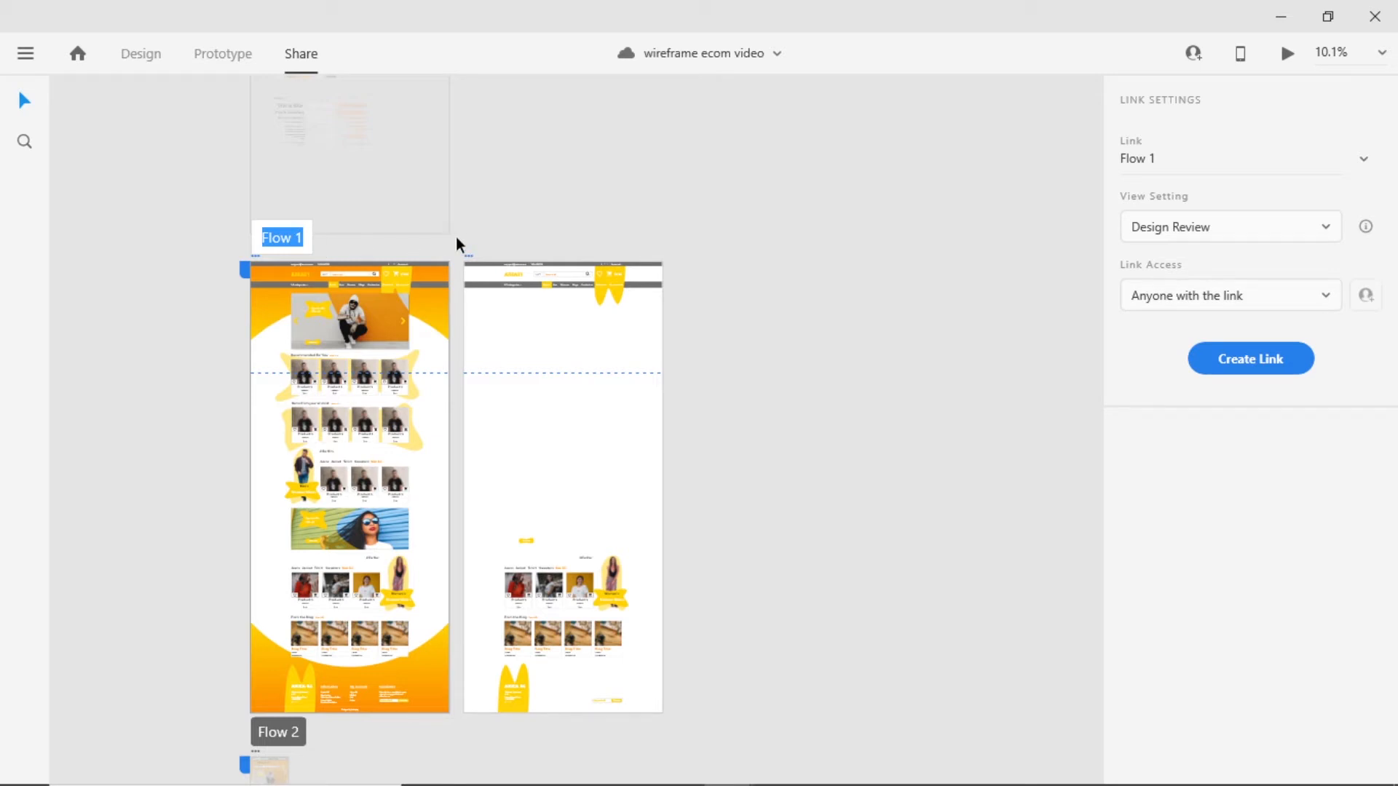
{"action": "key", "text": "Return"}
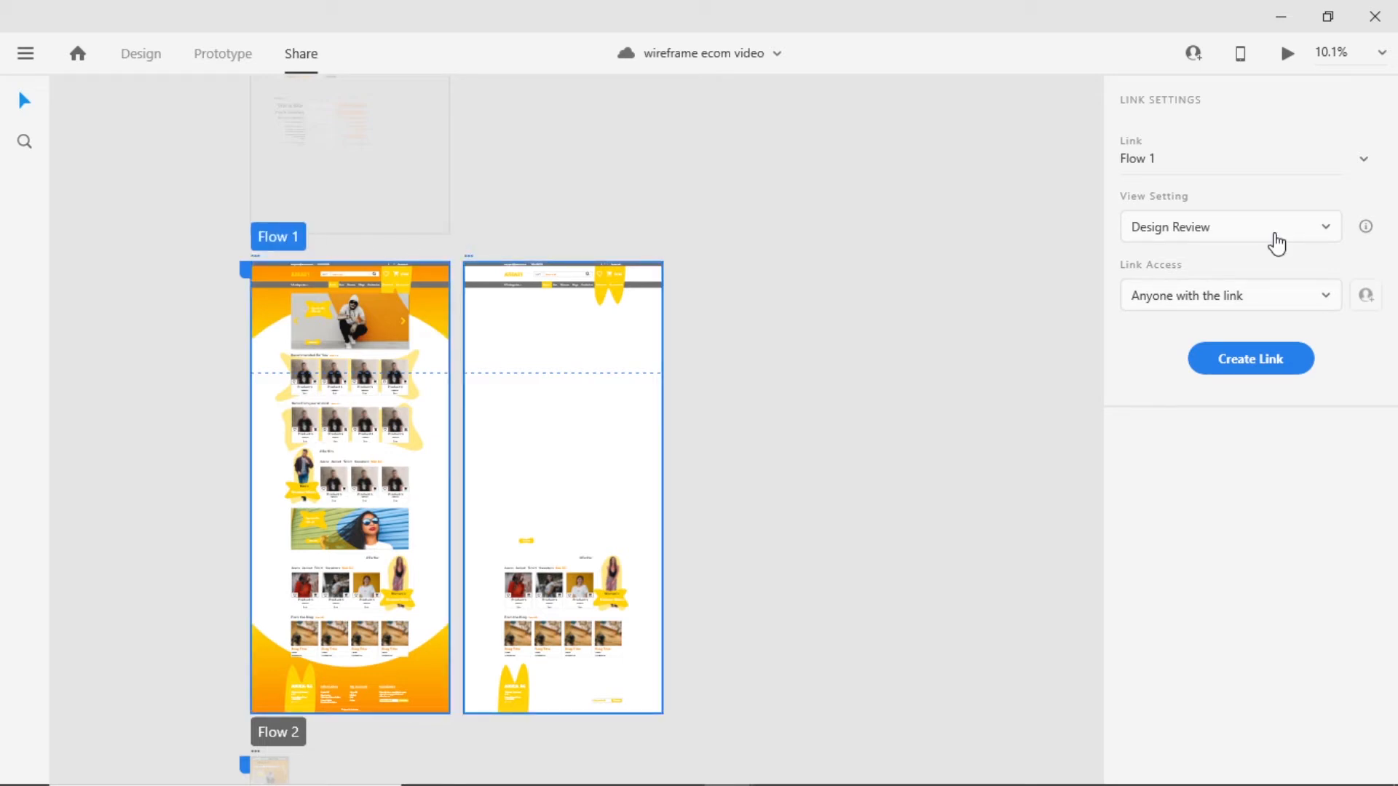
Look through the view setting and link access options for sharing Flow 1.
{"action": "left_click", "coordinate": [1333, 237]}
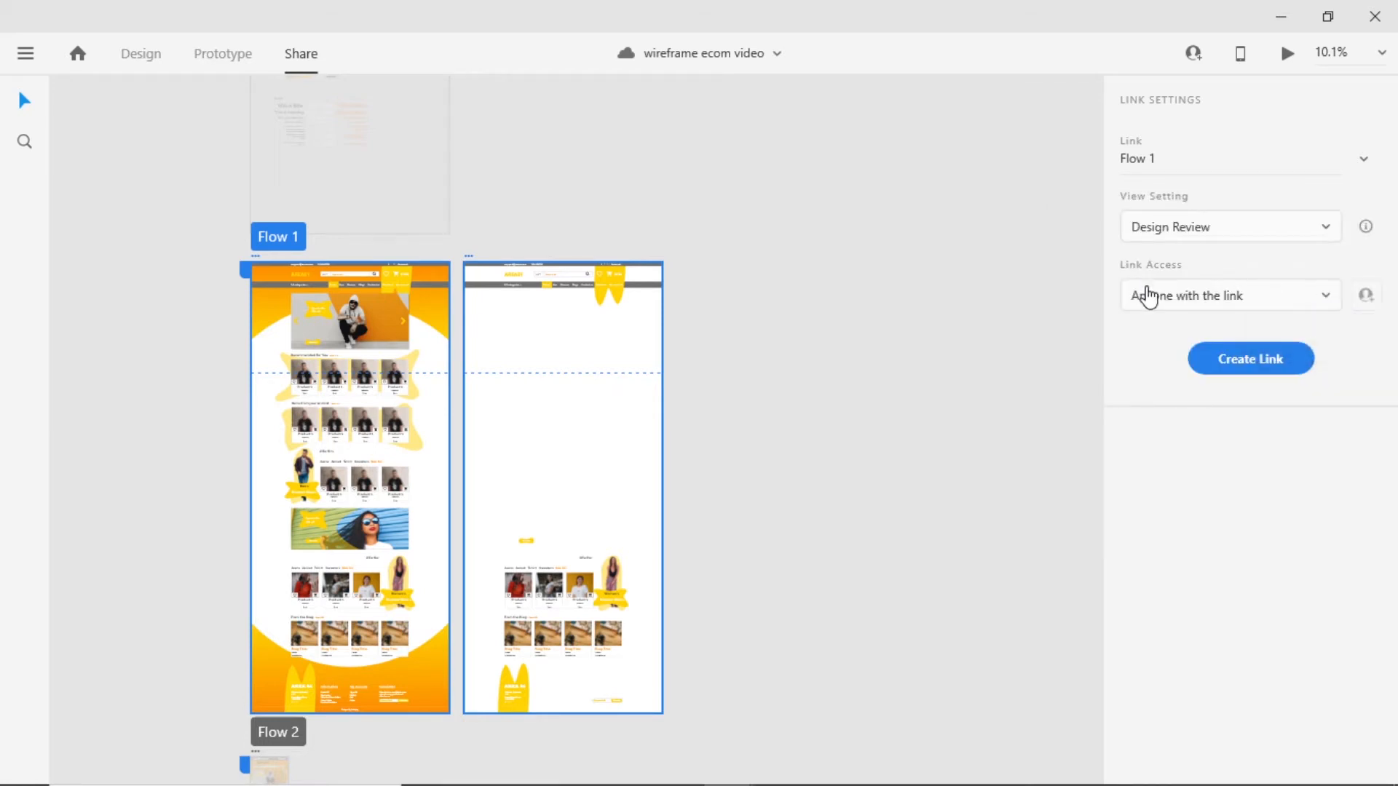
{"action": "left_click", "coordinate": [1326, 301]}
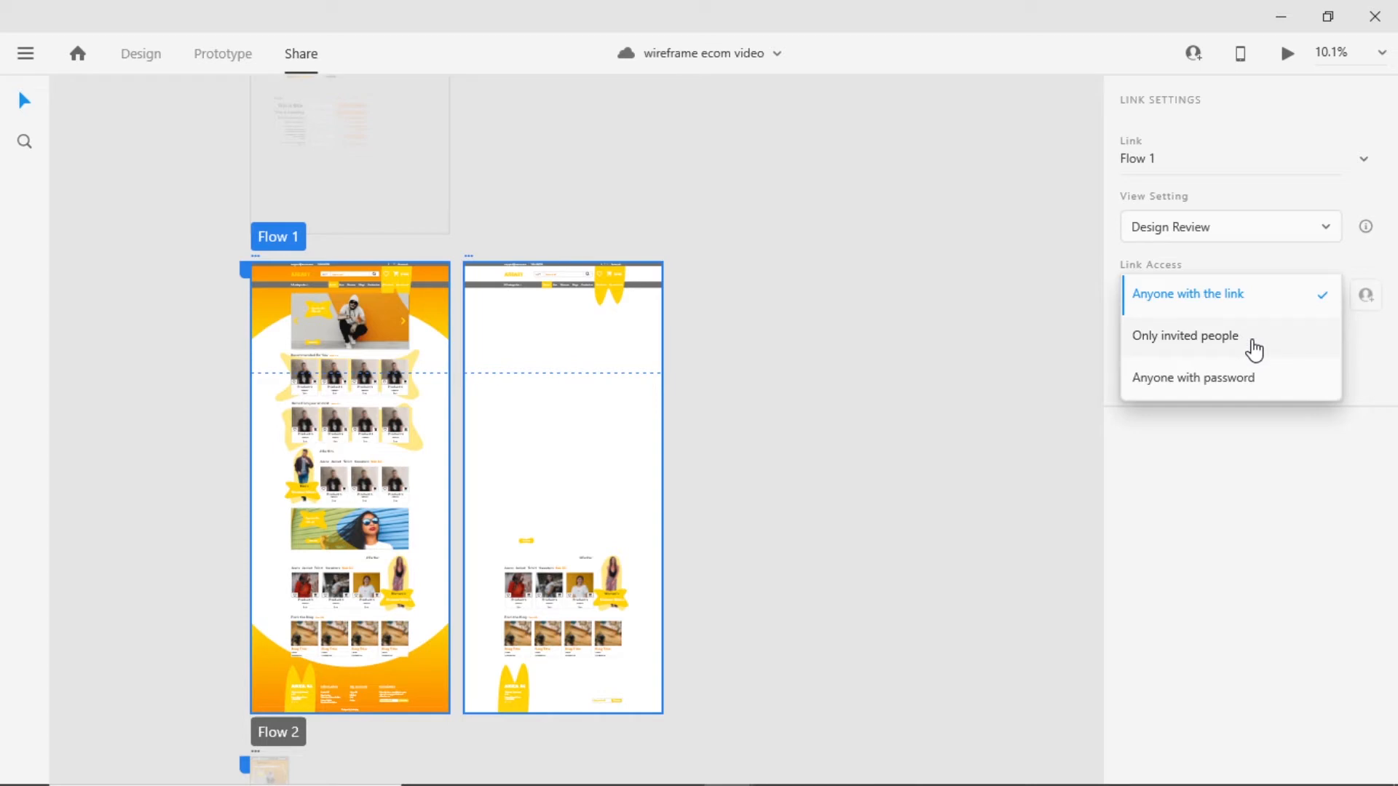
{"action": "left_click", "coordinate": [1189, 470]}
Create a Design Review link for Flow 1, accessible to anyone with the link, and save the document.
{"action": "left_click", "coordinate": [1151, 232]}
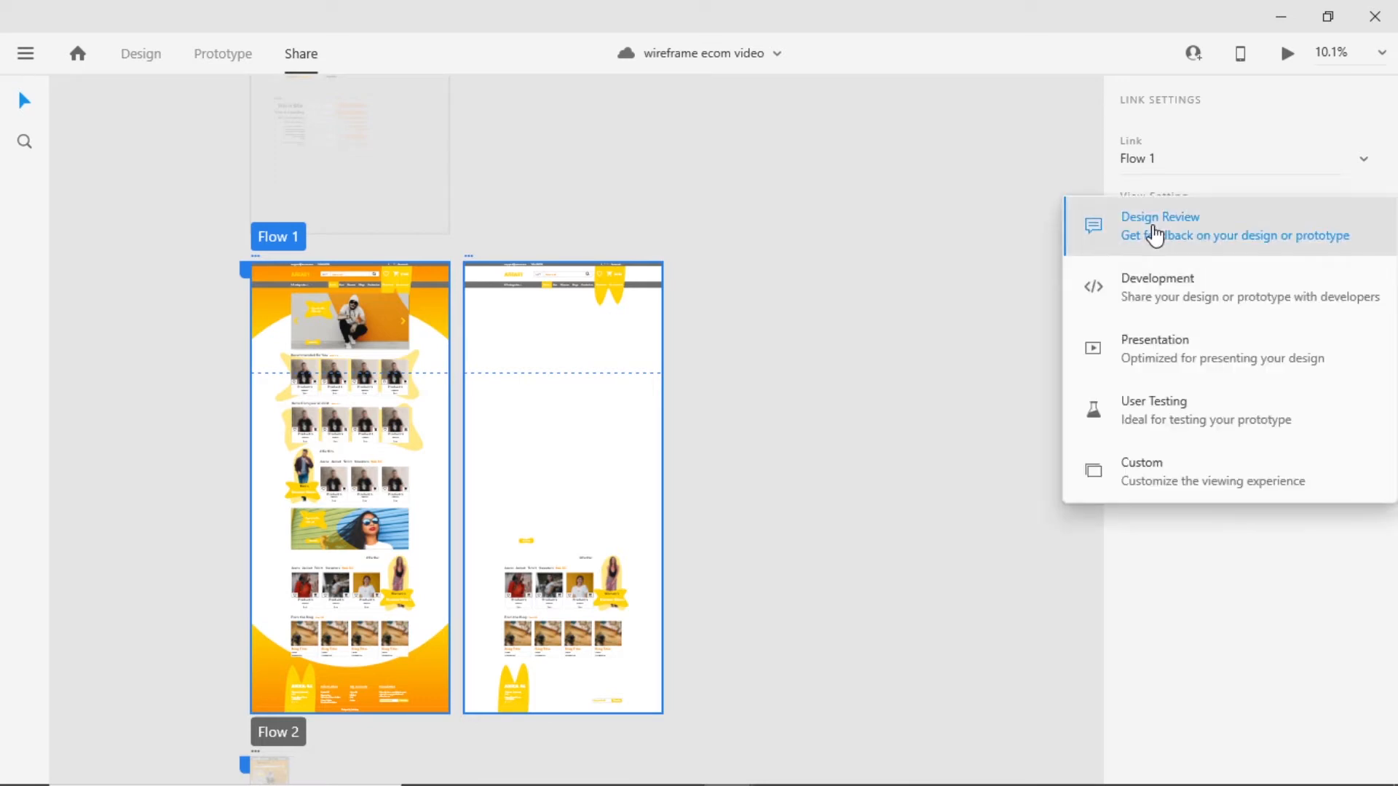
{"action": "left_click", "coordinate": [1202, 227]}
{"action": "left_click", "coordinate": [1249, 364]}
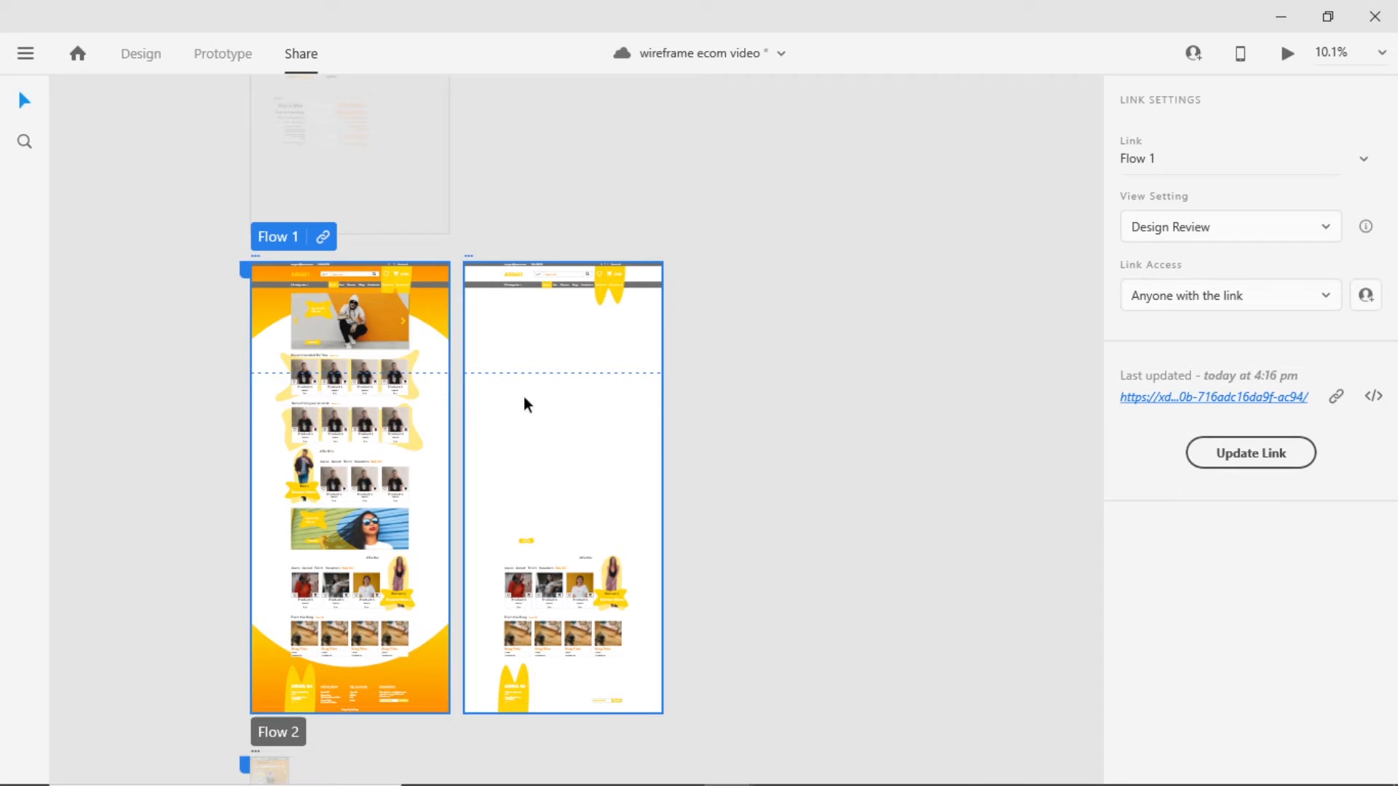
{"action": "key", "text": "ctrl+s"}
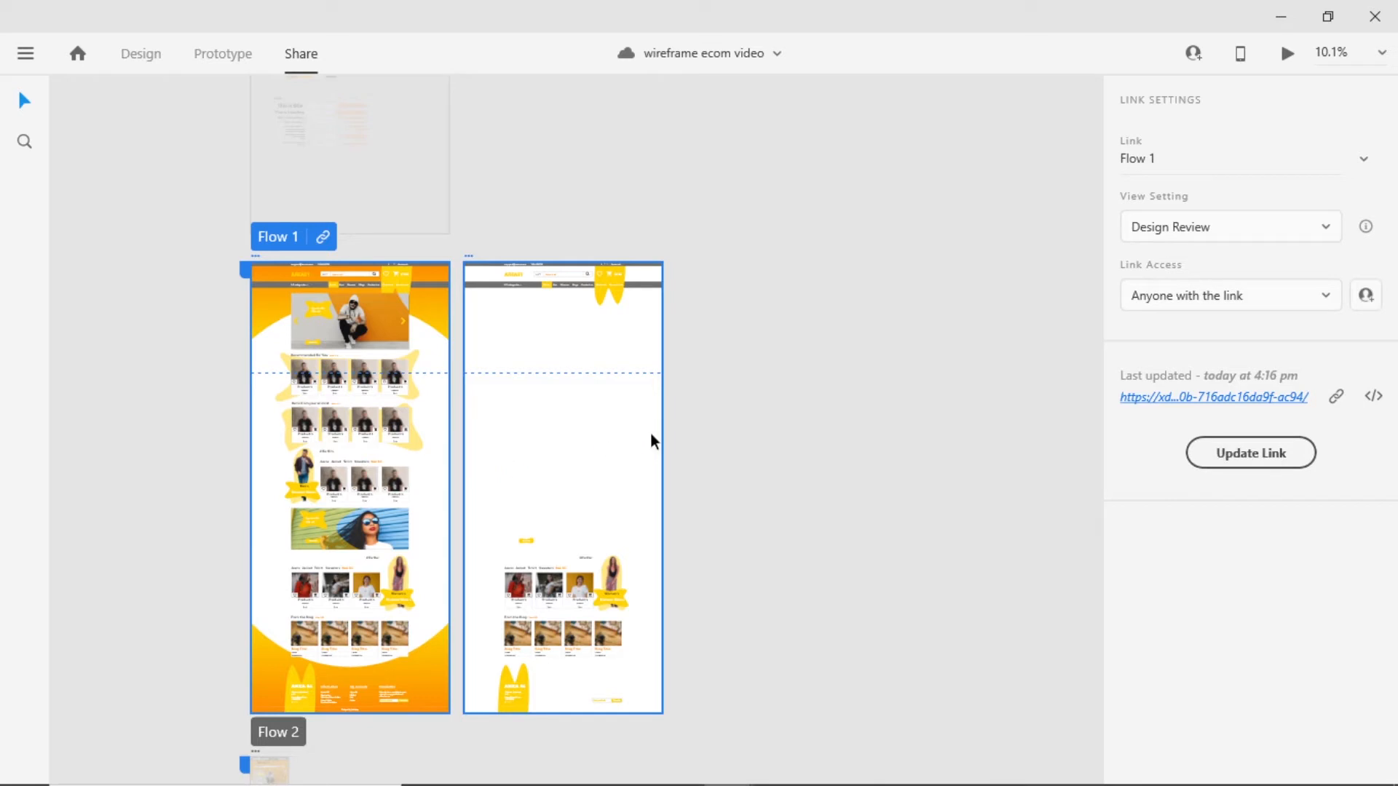
Open Flow 1's shared link in the browser and post the comment "please change the yellow" on homepage hf – 1.
{"action": "left_click", "coordinate": [1183, 400]}
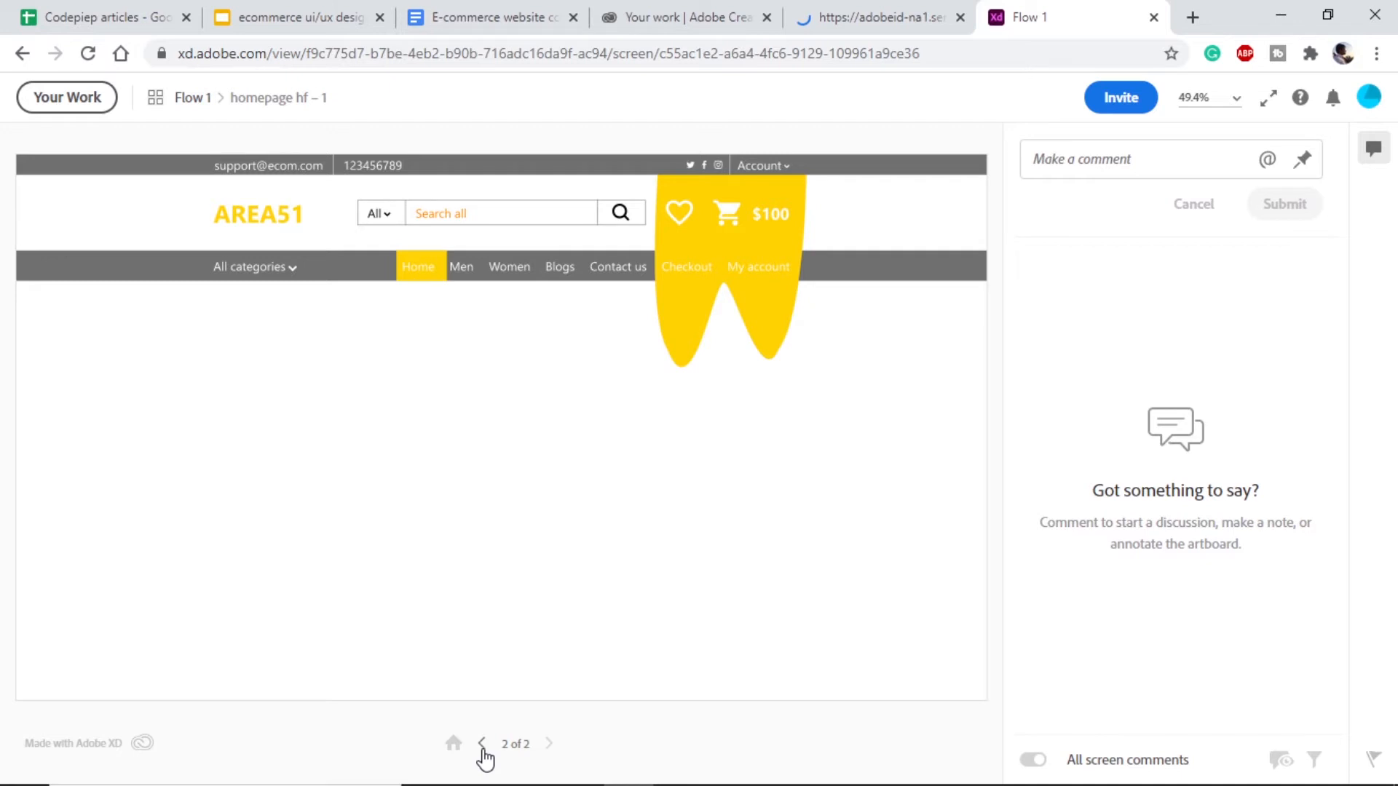
{"action": "left_click", "coordinate": [1111, 166]}
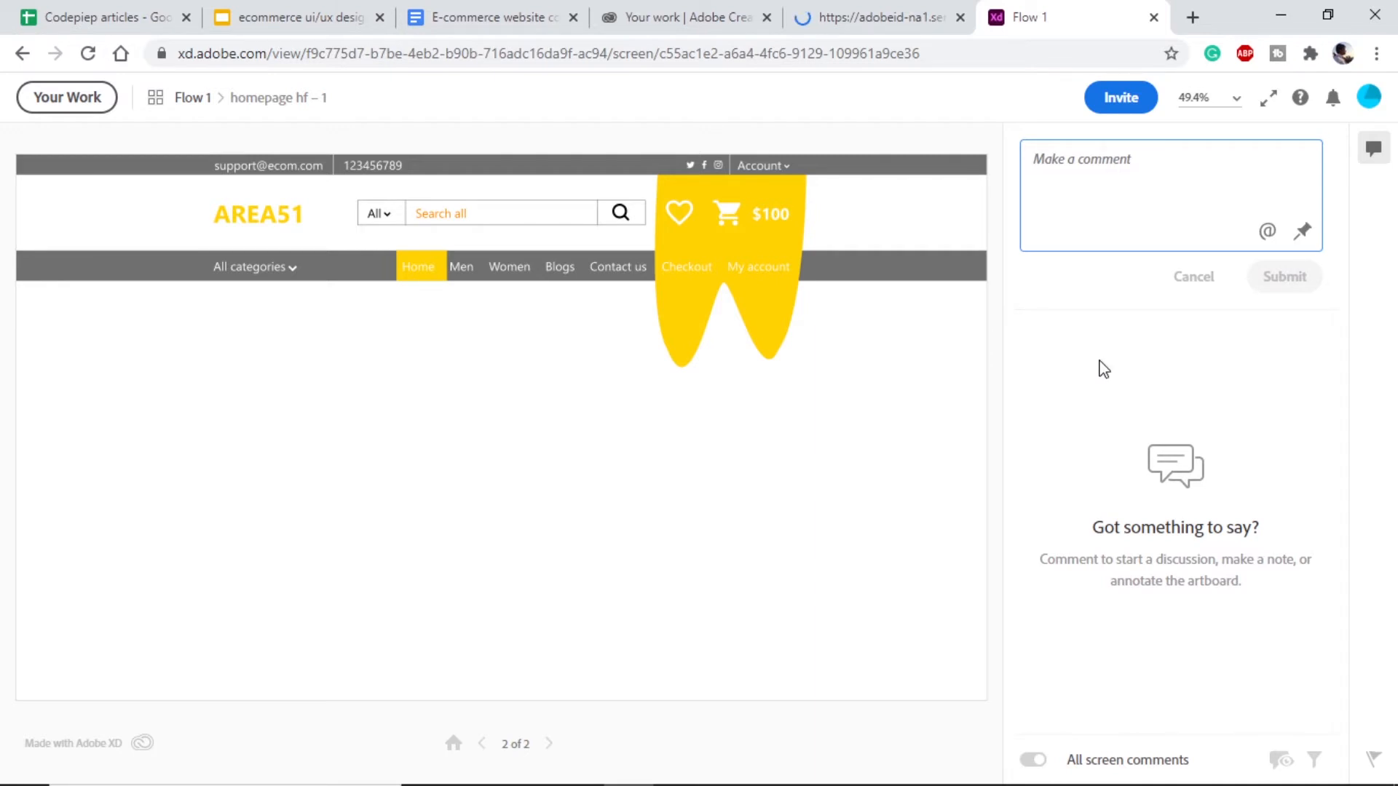
{"action": "type", "text": "please change the yellow"}
{"action": "key", "text": "Return"}
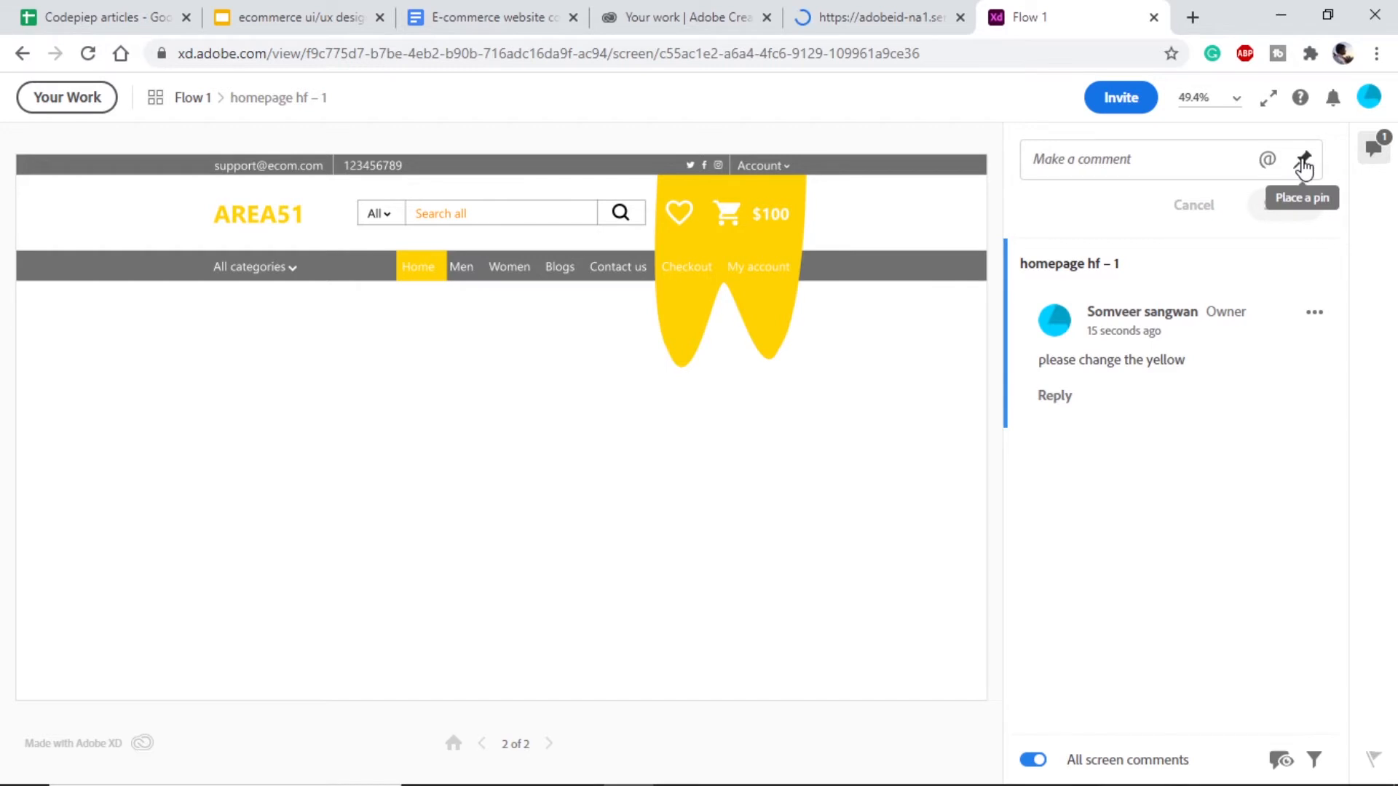
Pin a comment on the AREA51 logo reading "this logo is small" with an @-mention of the owner, and submit it.
{"action": "left_click", "coordinate": [1303, 163]}
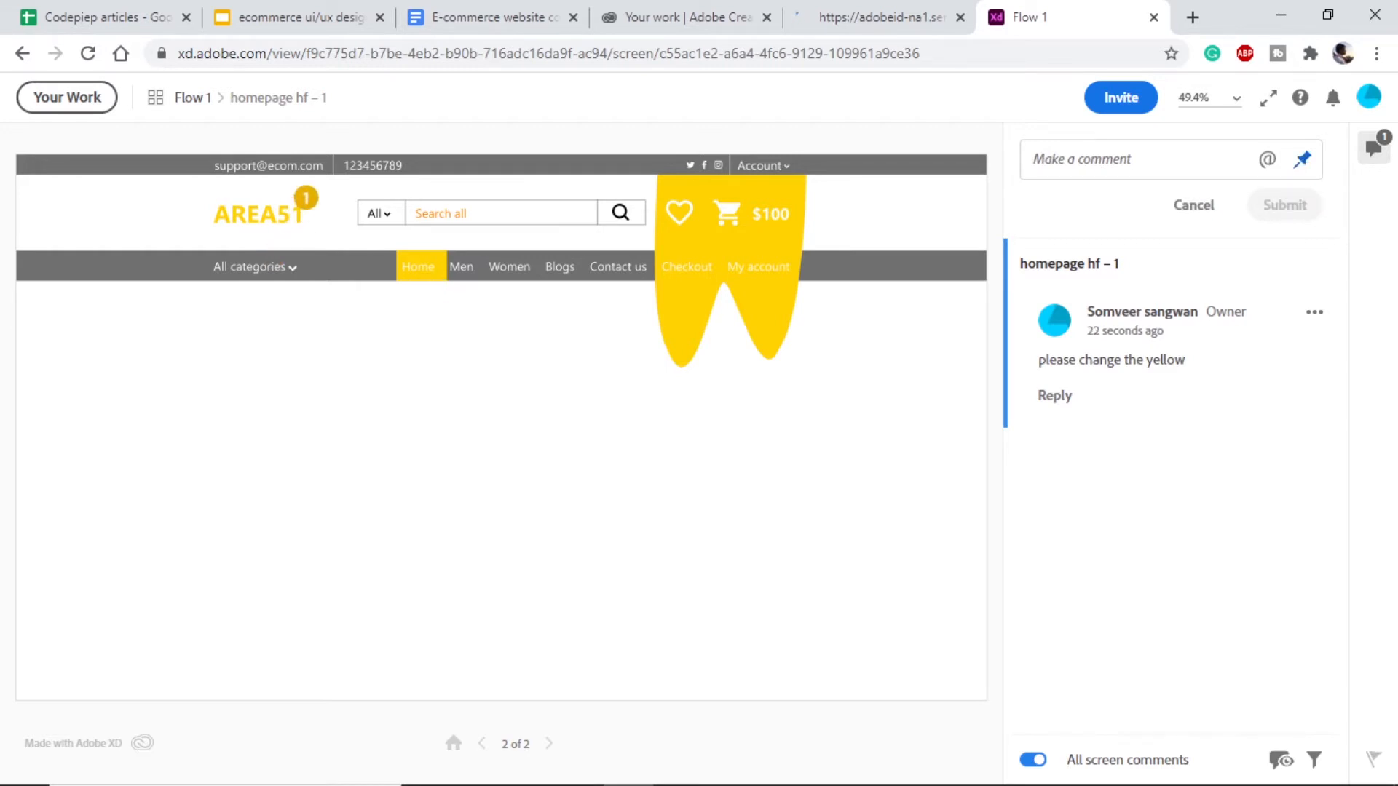
{"action": "left_click", "coordinate": [300, 206]}
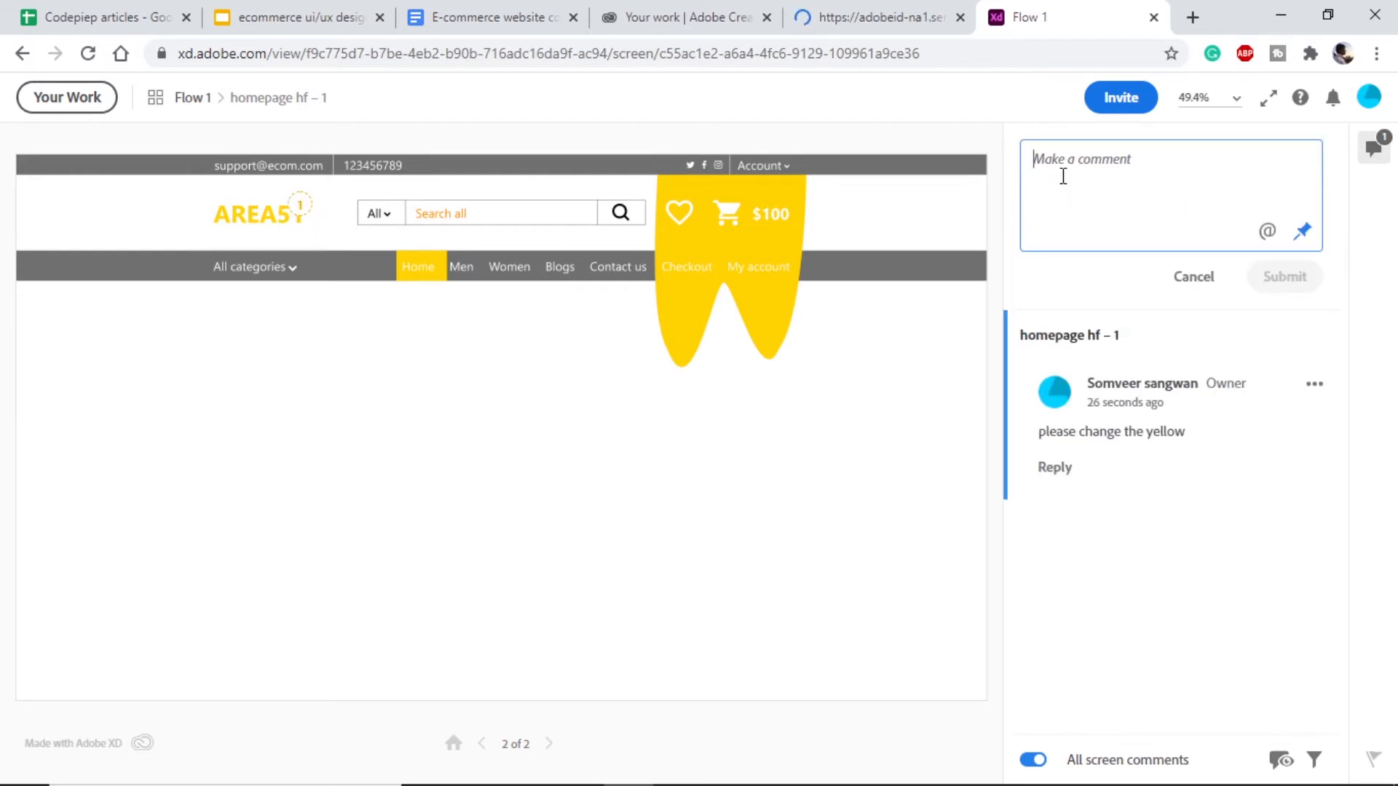
{"action": "type", "text": "this logo"}
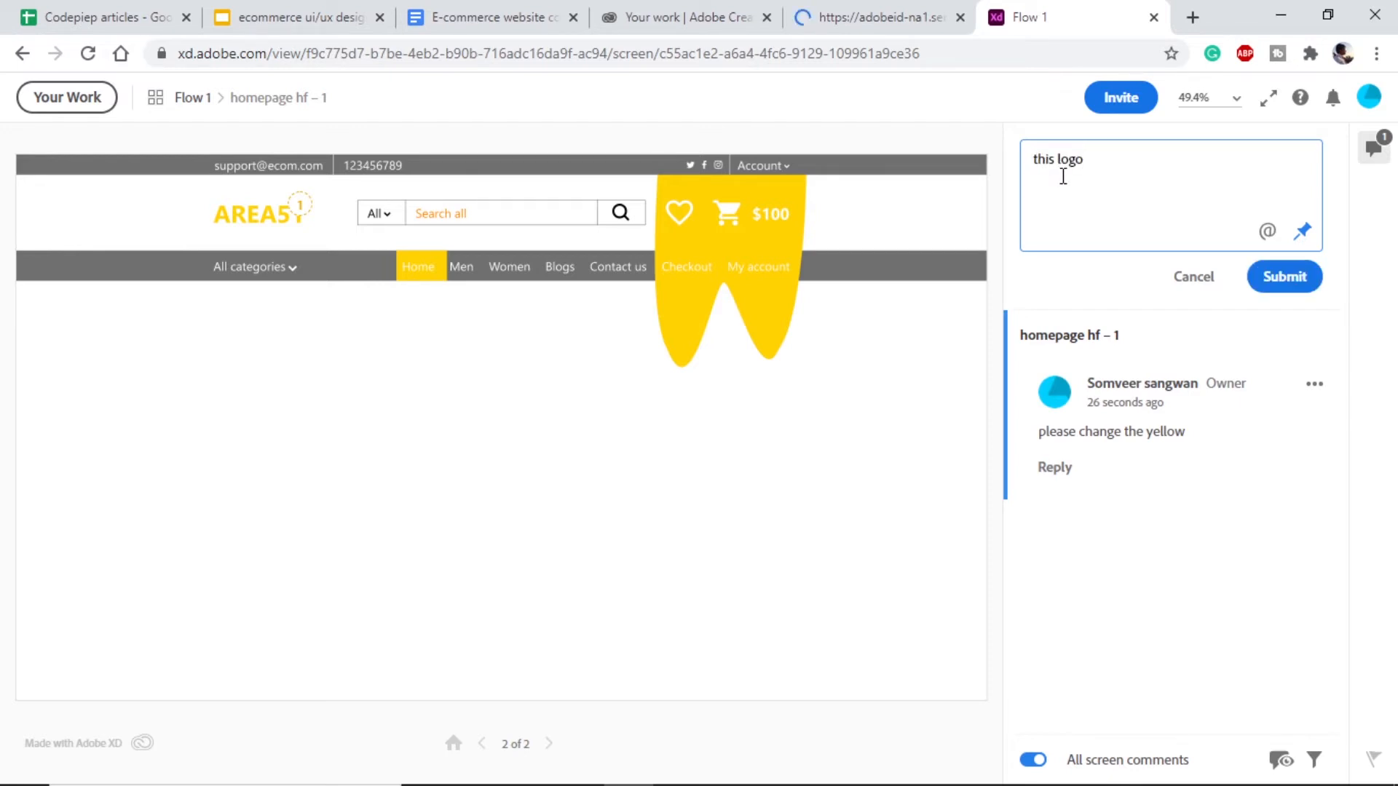
{"action": "type", "text": " is small @"}
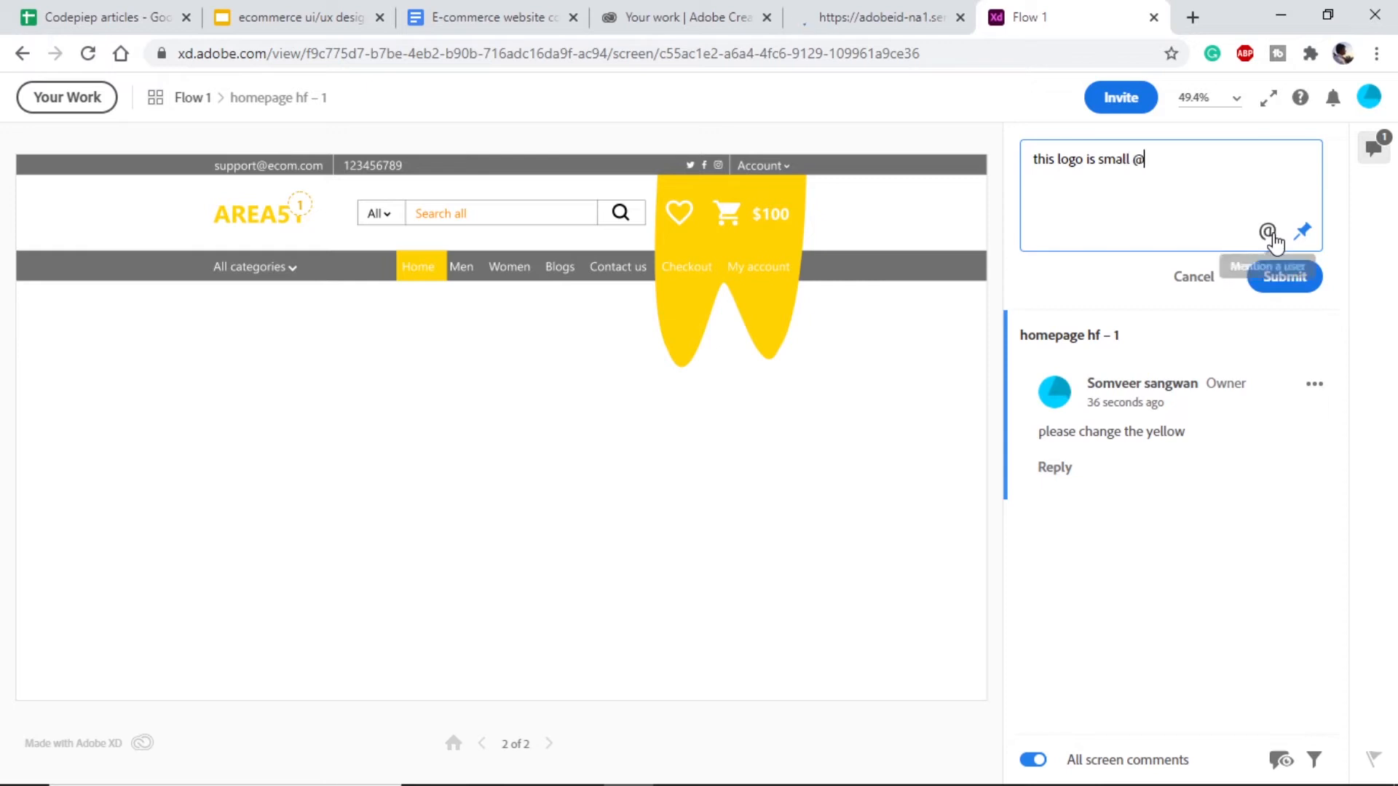
{"action": "type", "text": "somw"}
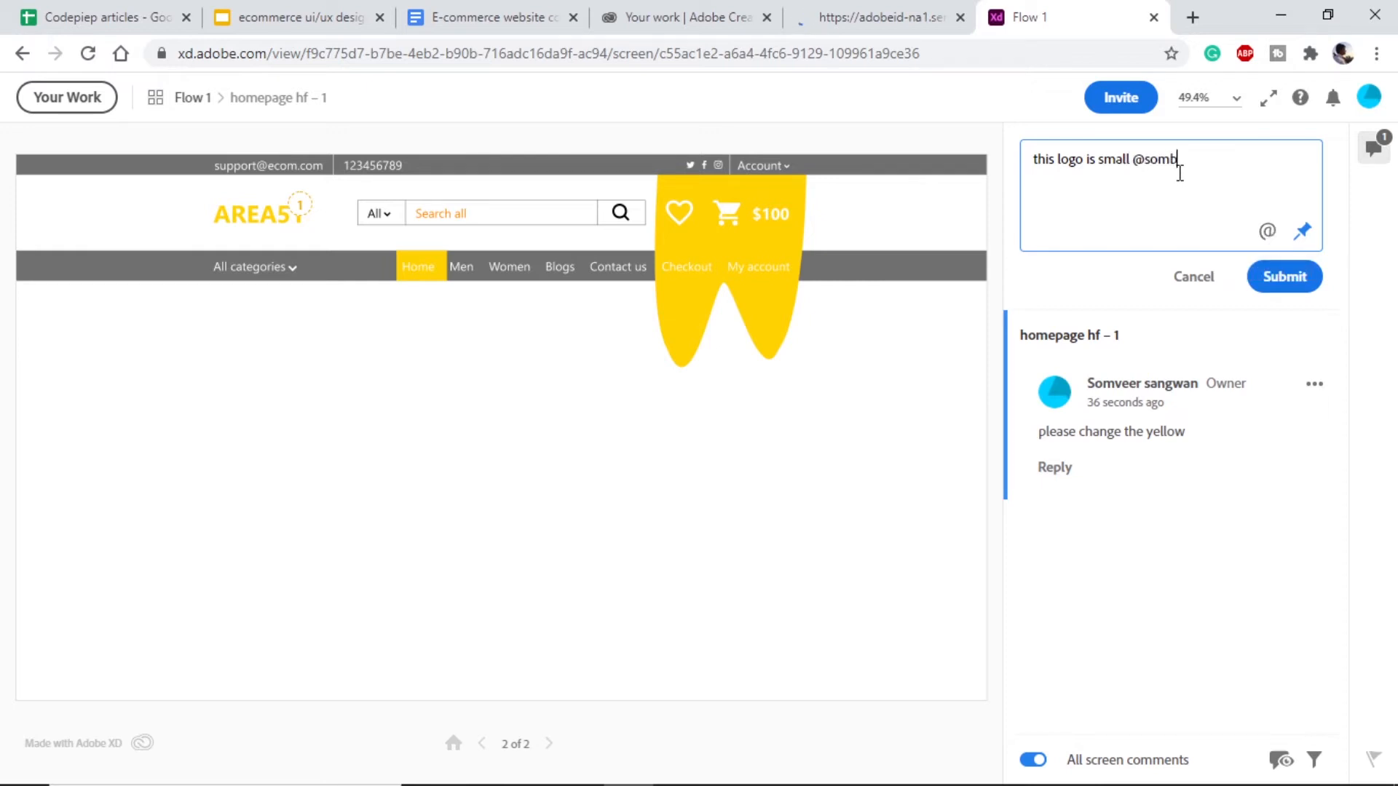
{"action": "key", "text": "BackSpace"}
{"action": "type", "text": "veer"}
{"action": "left_click", "coordinate": [1286, 283]}
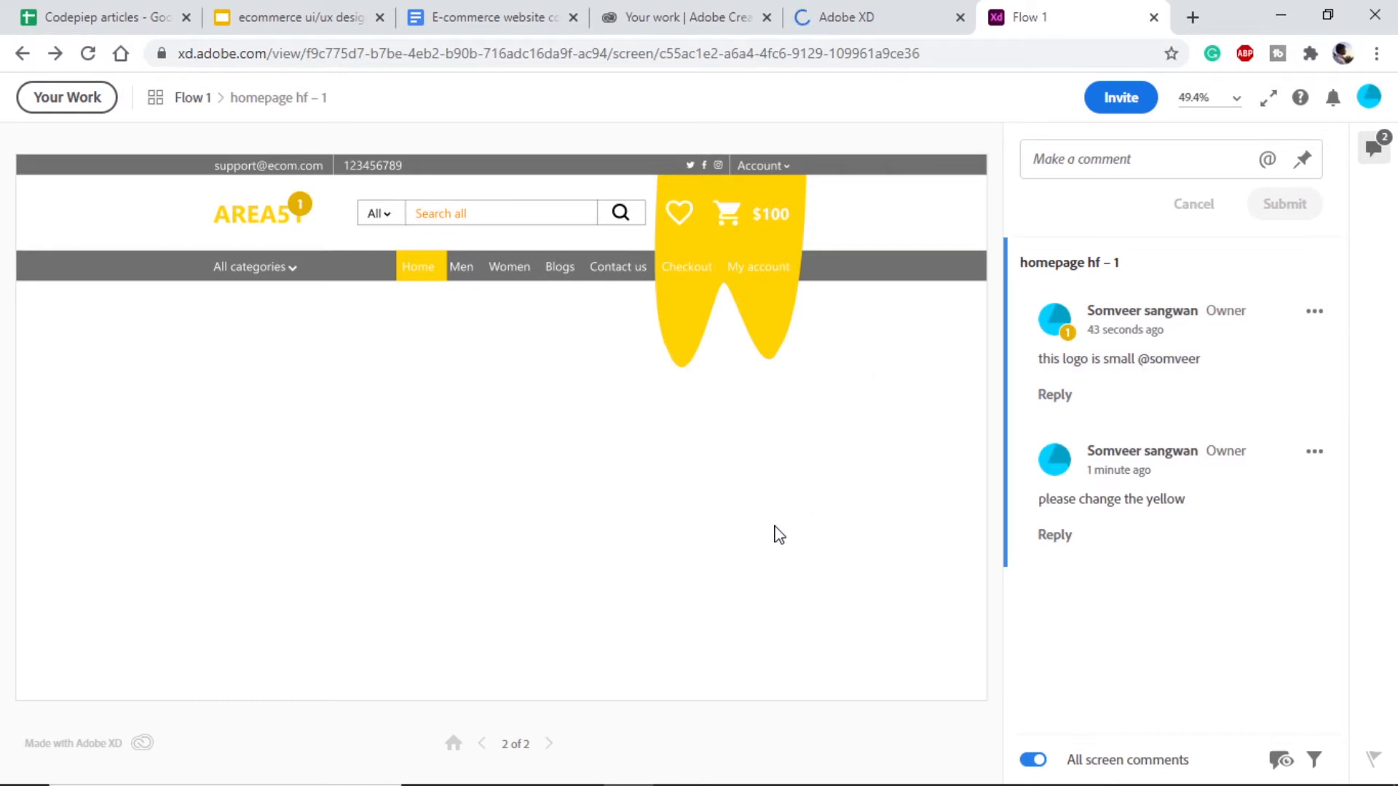
Switch back to Adobe XD and create a Development link for Flow 2 with Export for Web.
{"action": "key", "text": "alt+Tab"}
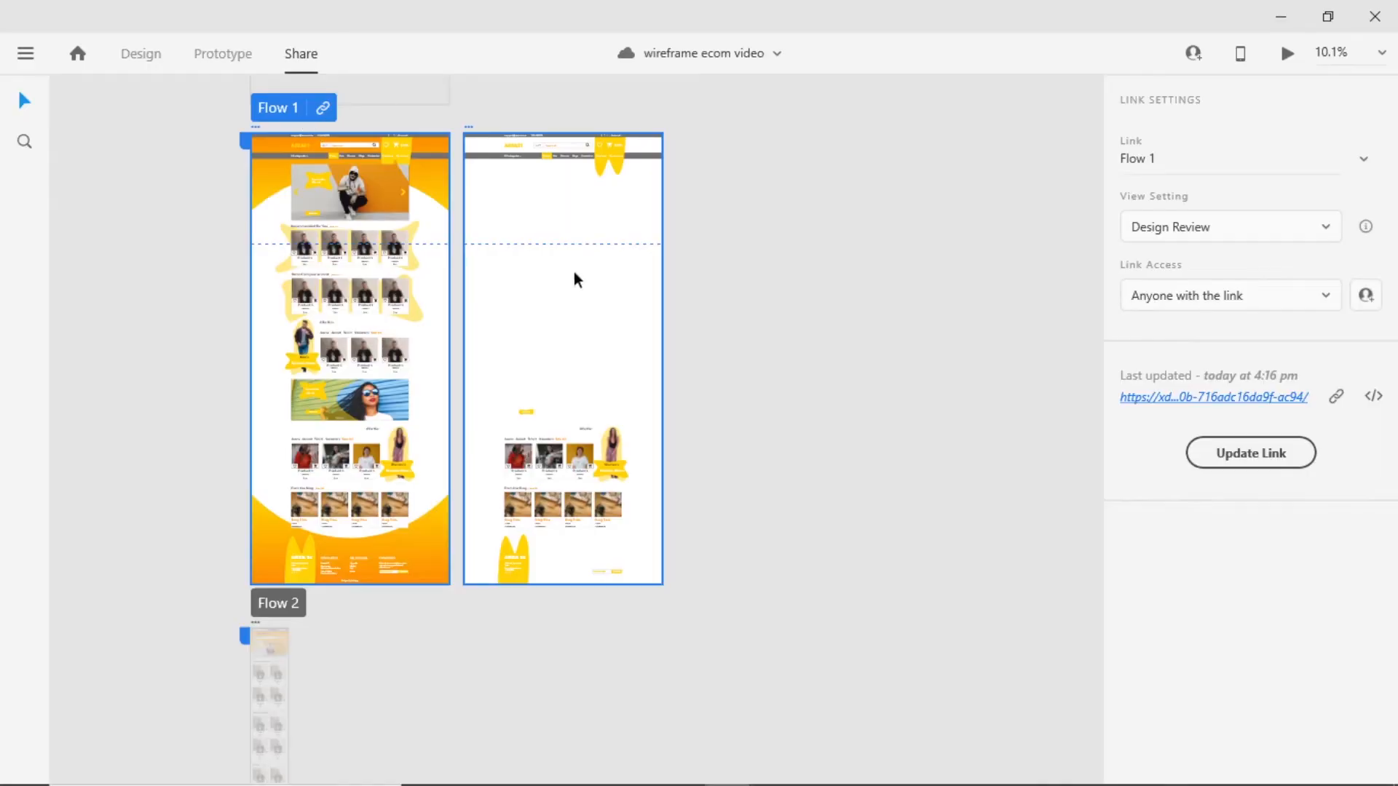
{"action": "left_click", "coordinate": [282, 610]}
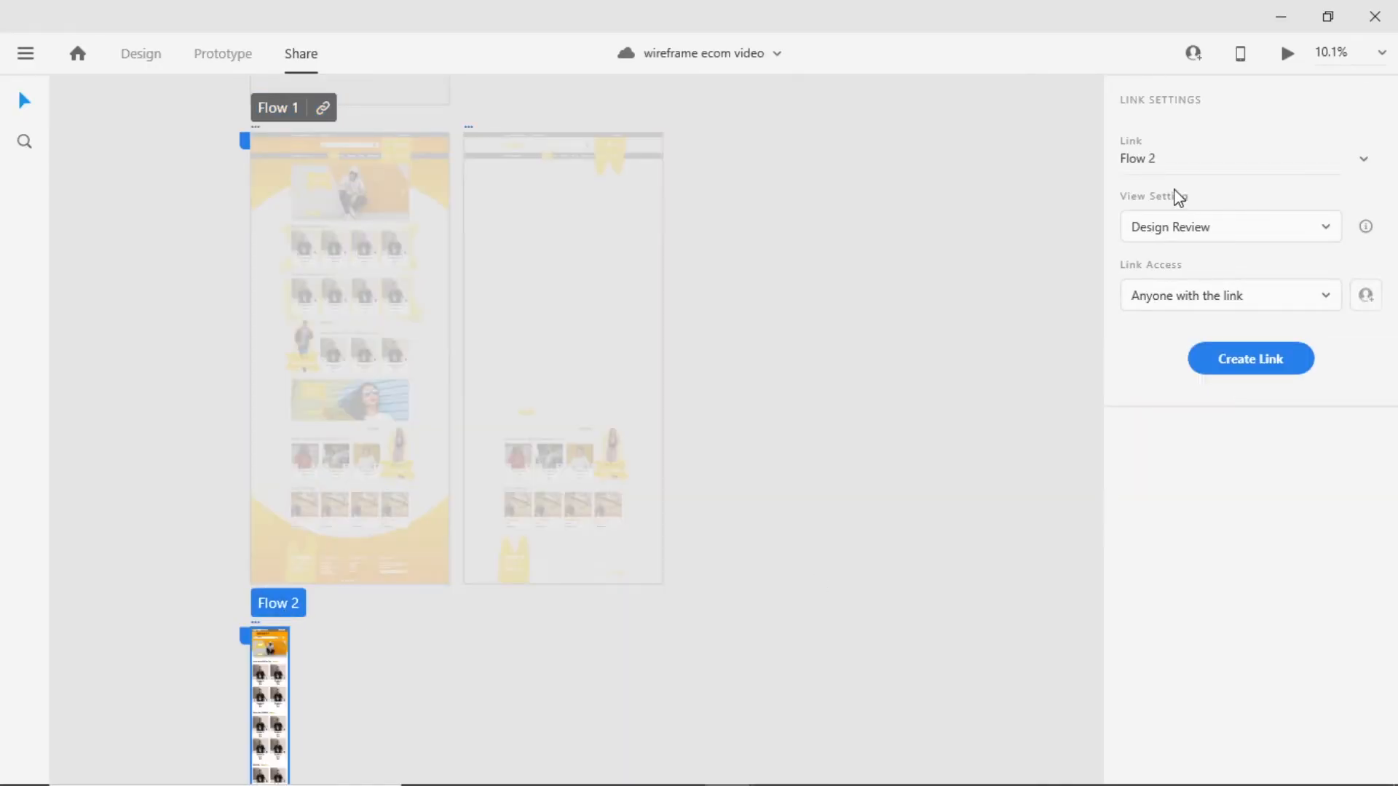
{"action": "scroll", "coordinate": [1072, 413], "scroll_direction": "down", "scroll_amount": 2}
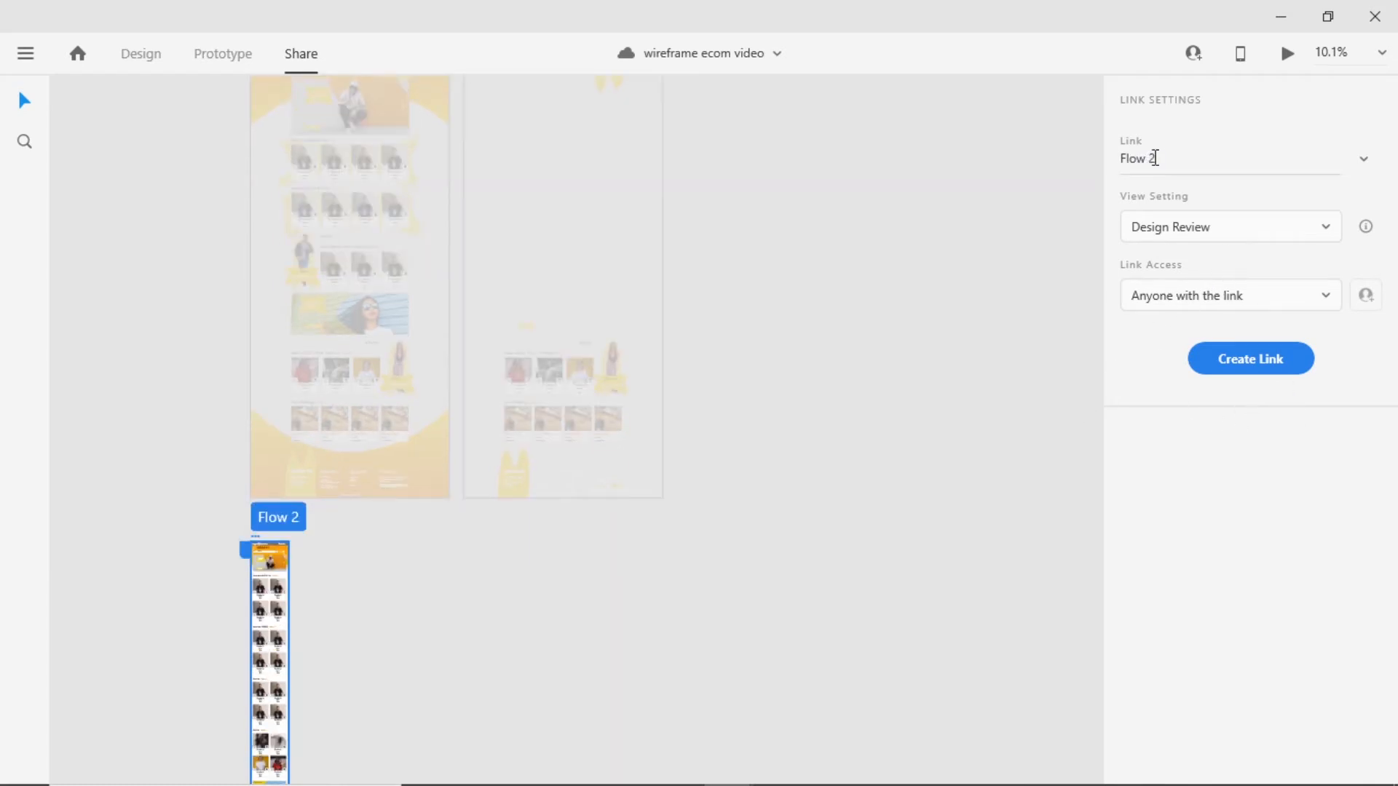
{"action": "left_click", "coordinate": [1242, 228]}
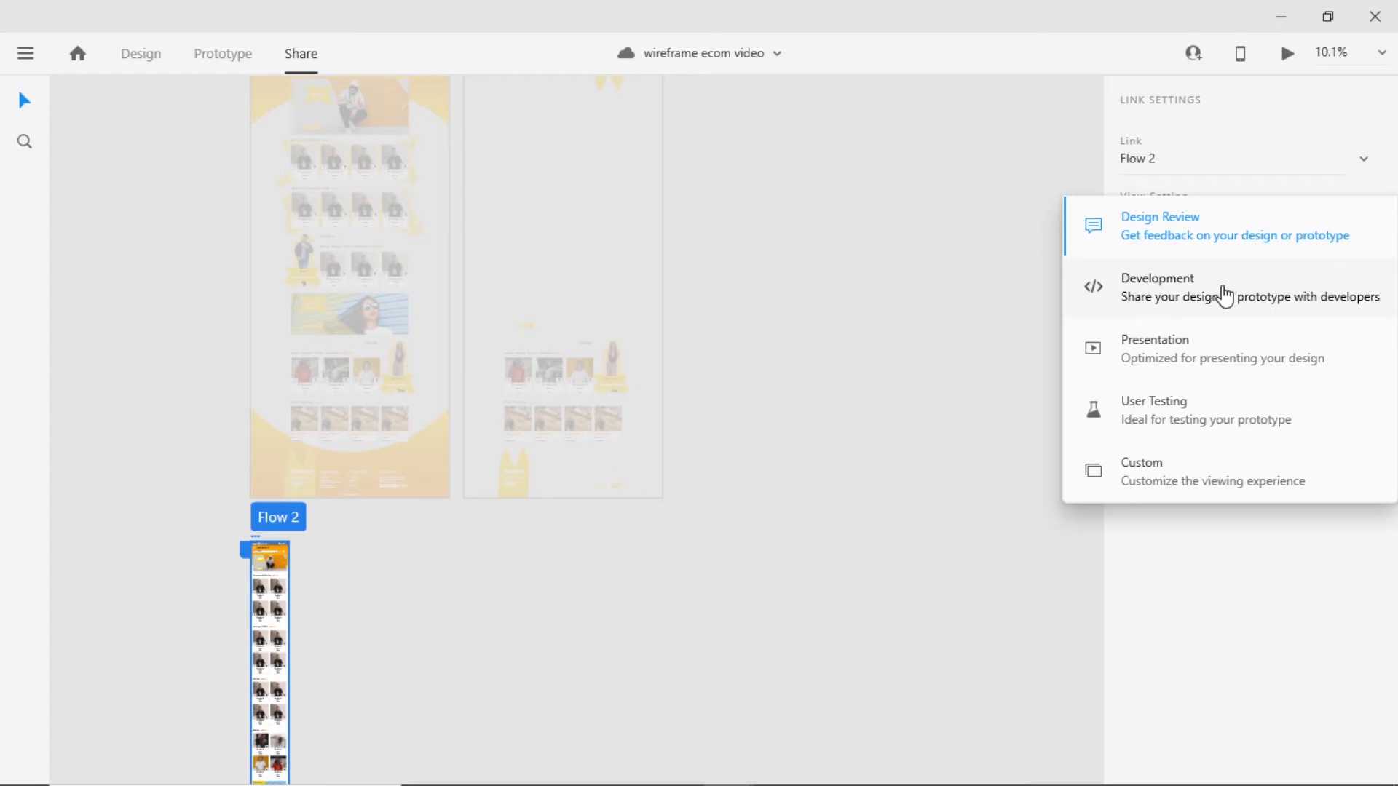
{"action": "left_click", "coordinate": [1226, 287]}
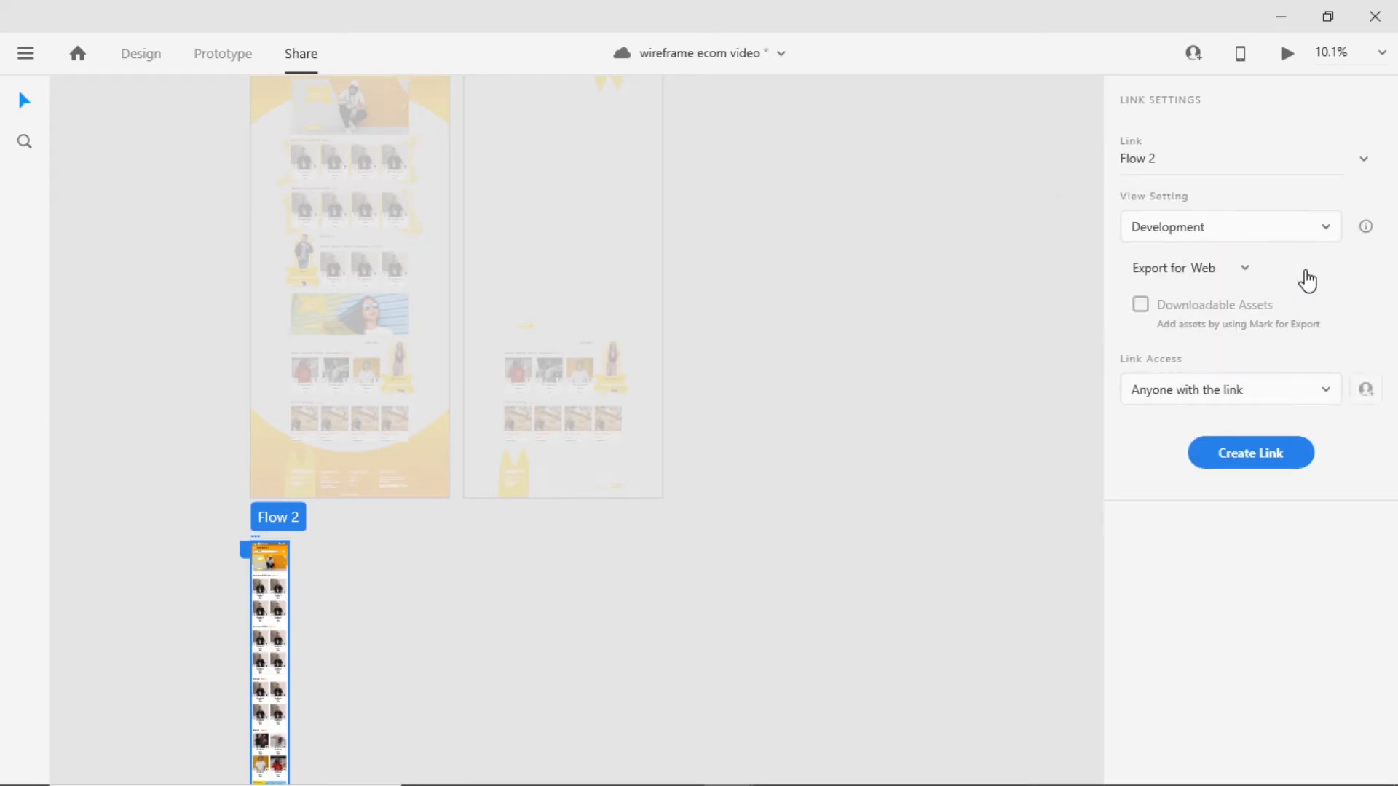
{"action": "left_click", "coordinate": [1216, 272]}
{"action": "left_click", "coordinate": [1278, 282]}
{"action": "left_click", "coordinate": [1263, 457]}
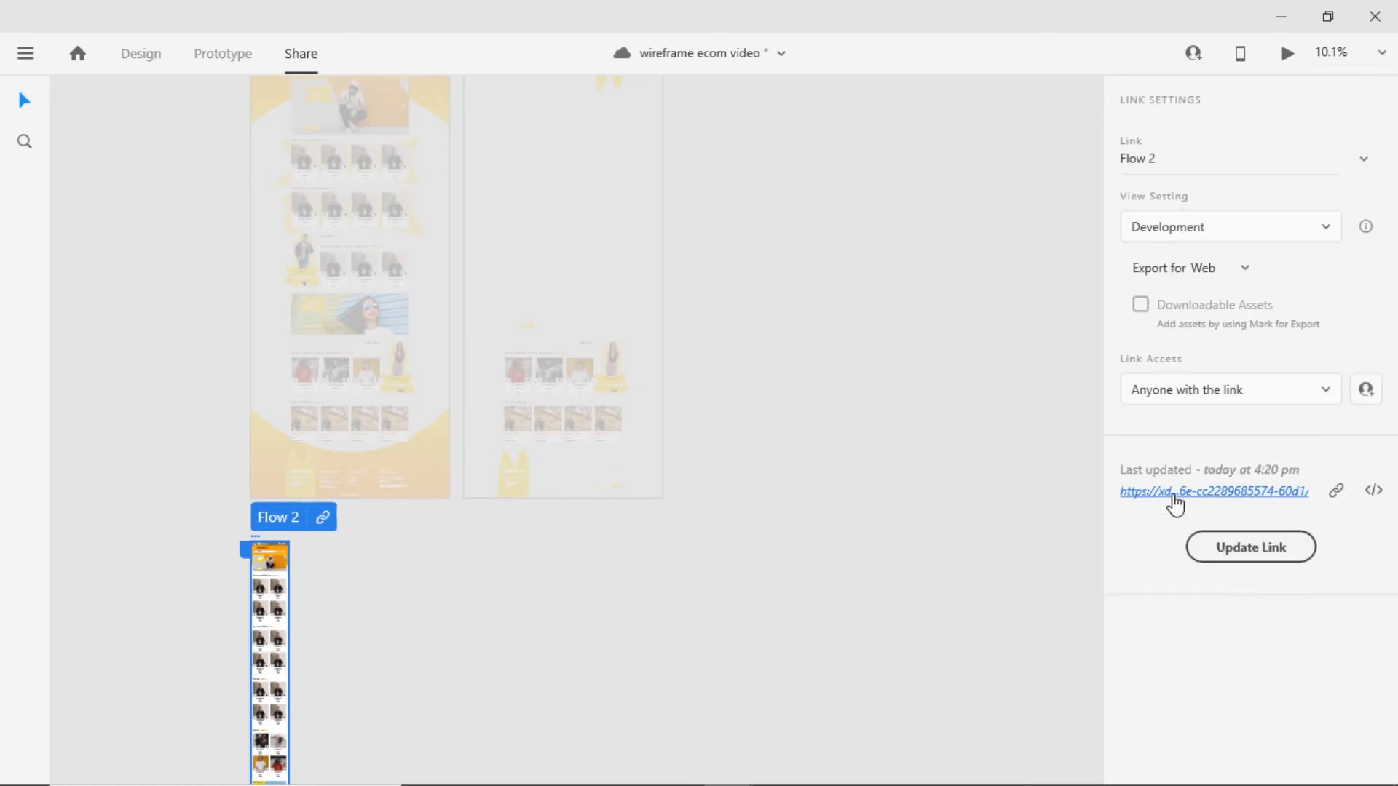
Open Flow 2's shared link in the browser and examine the mobile homepage specs, including colors and character styles.
{"action": "left_click", "coordinate": [1174, 495]}
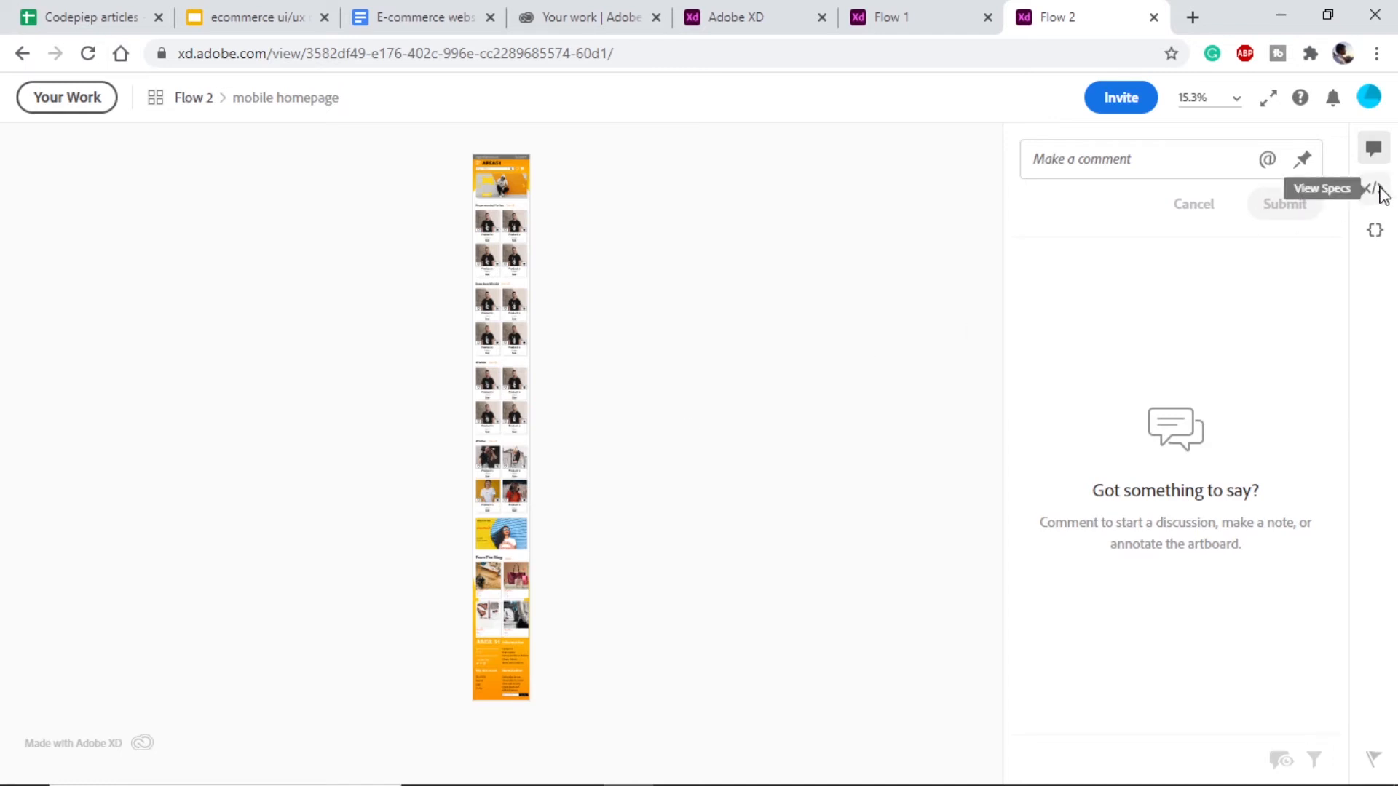
{"action": "left_click", "coordinate": [1380, 189]}
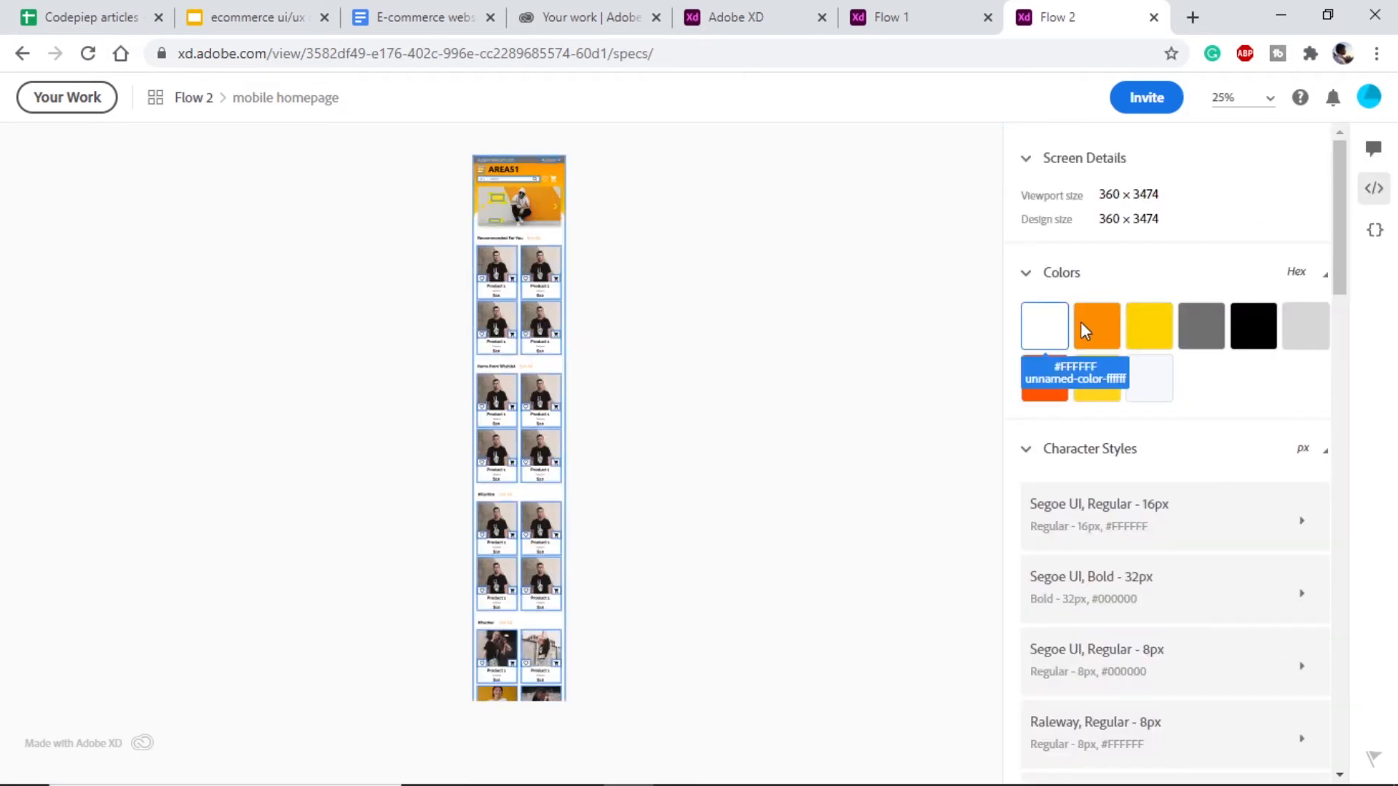
{"action": "scroll", "coordinate": [1150, 331], "scroll_direction": "down", "scroll_amount": 3}
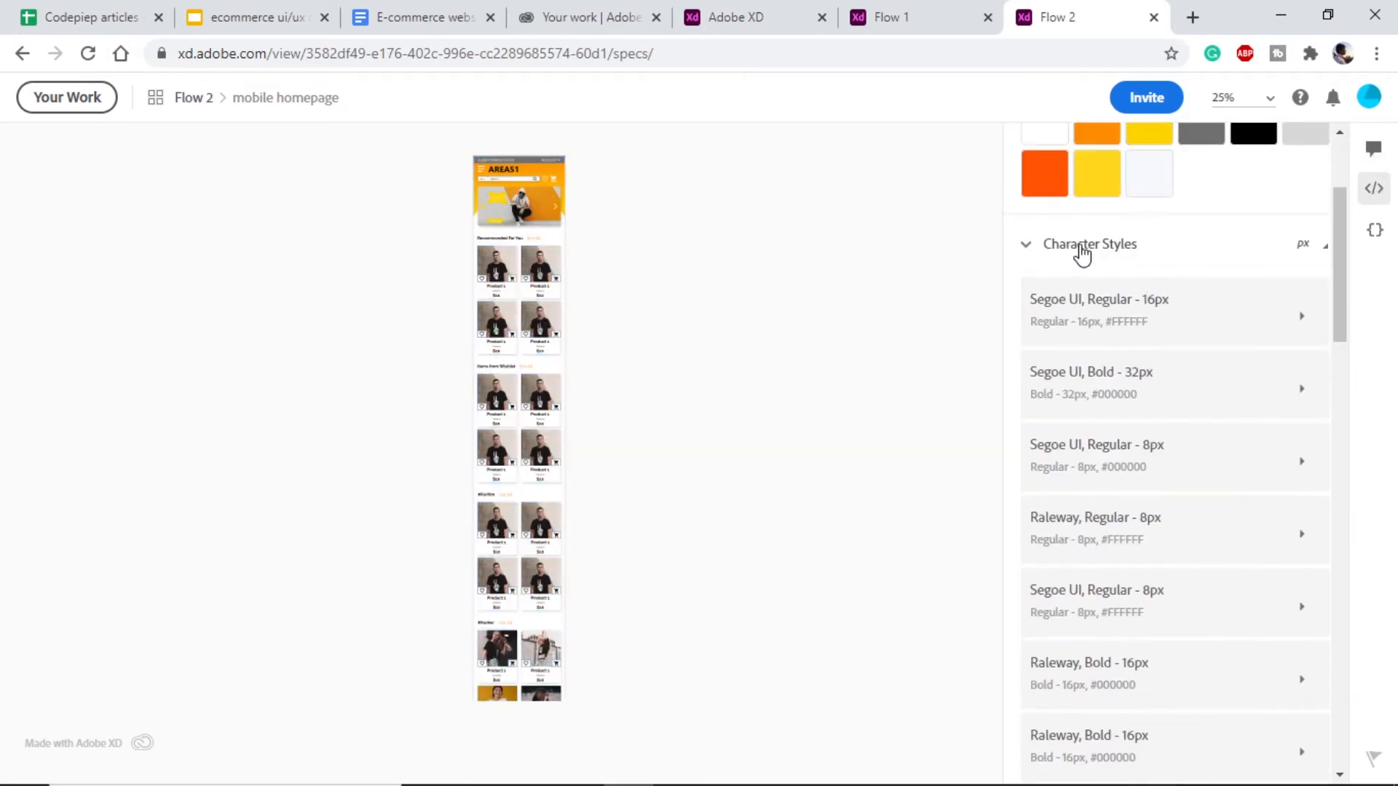
{"action": "scroll", "coordinate": [1114, 364], "scroll_direction": "down", "scroll_amount": 15}
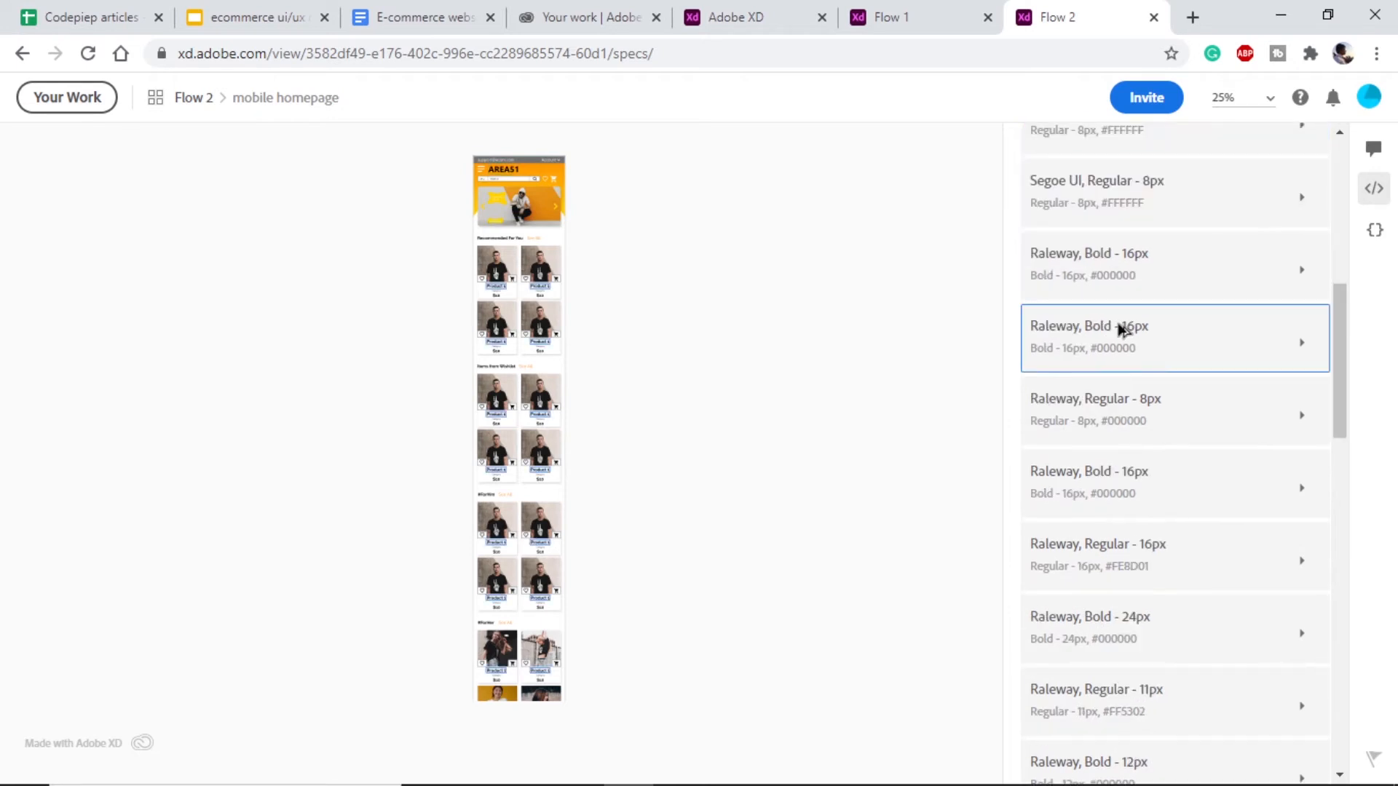
Examine the mobile homepage's remaining character styles and layout grid, and read through its CSS variables.
{"action": "scroll", "coordinate": [1122, 331], "scroll_direction": "down", "scroll_amount": 8}
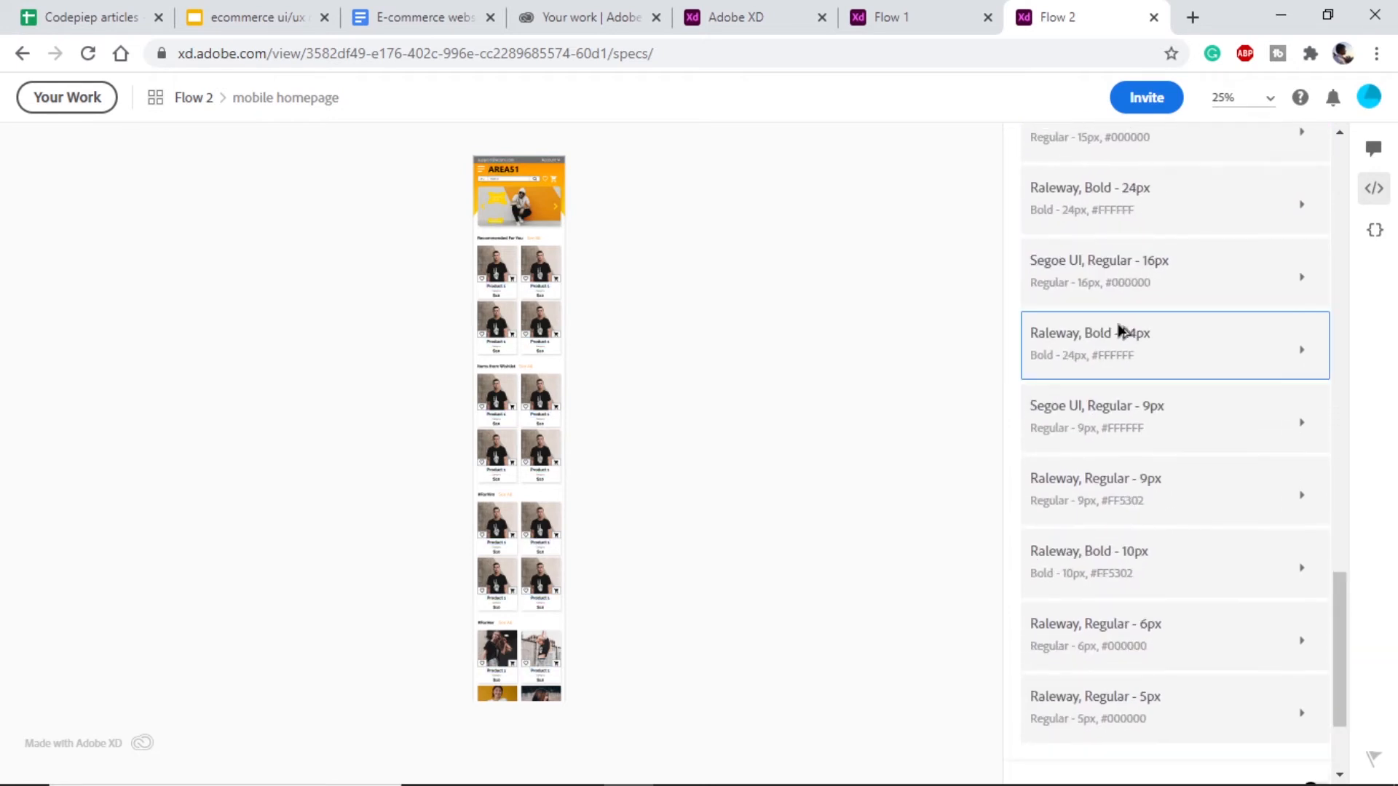
{"action": "scroll", "coordinate": [1121, 332], "scroll_direction": "down", "scroll_amount": 2}
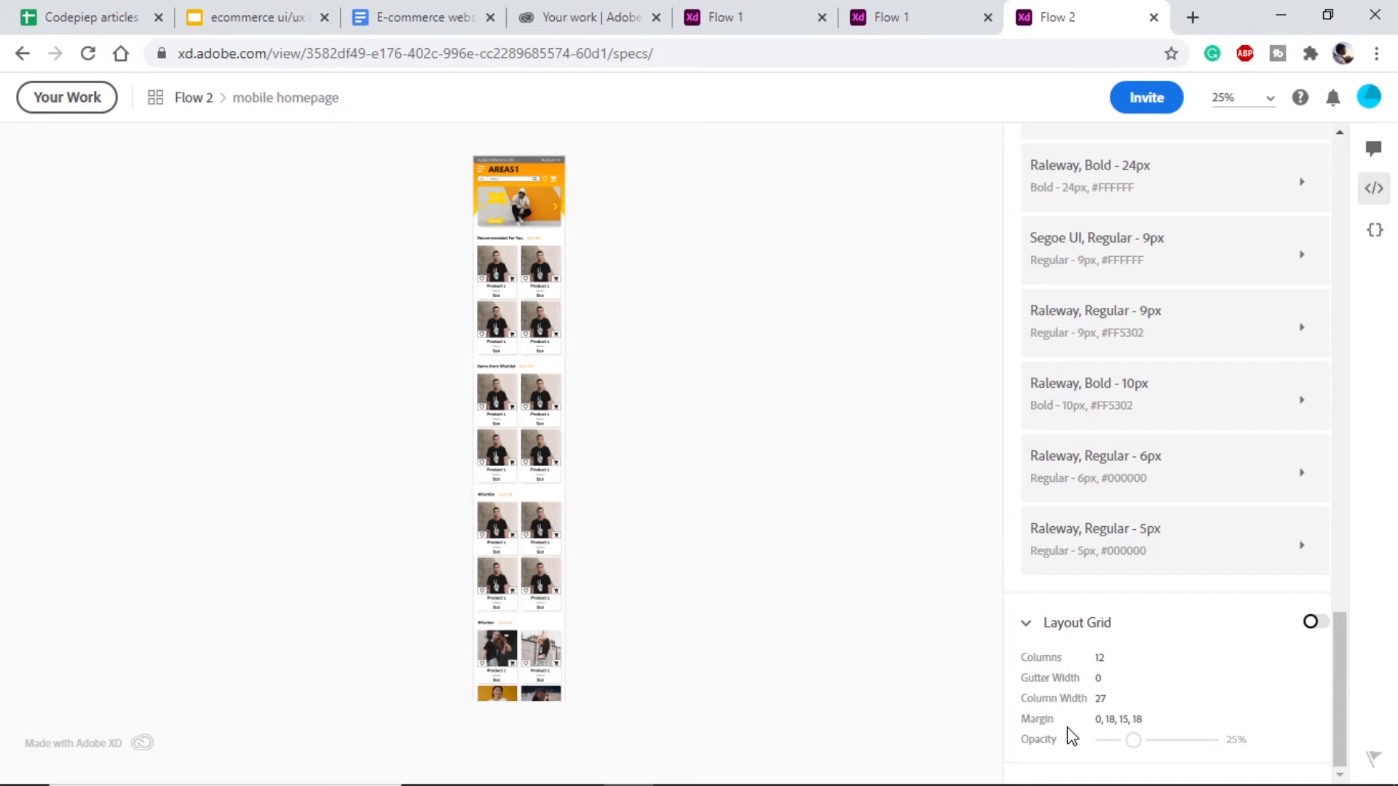
{"action": "scroll", "coordinate": [1110, 477], "scroll_direction": "up", "scroll_amount": 14}
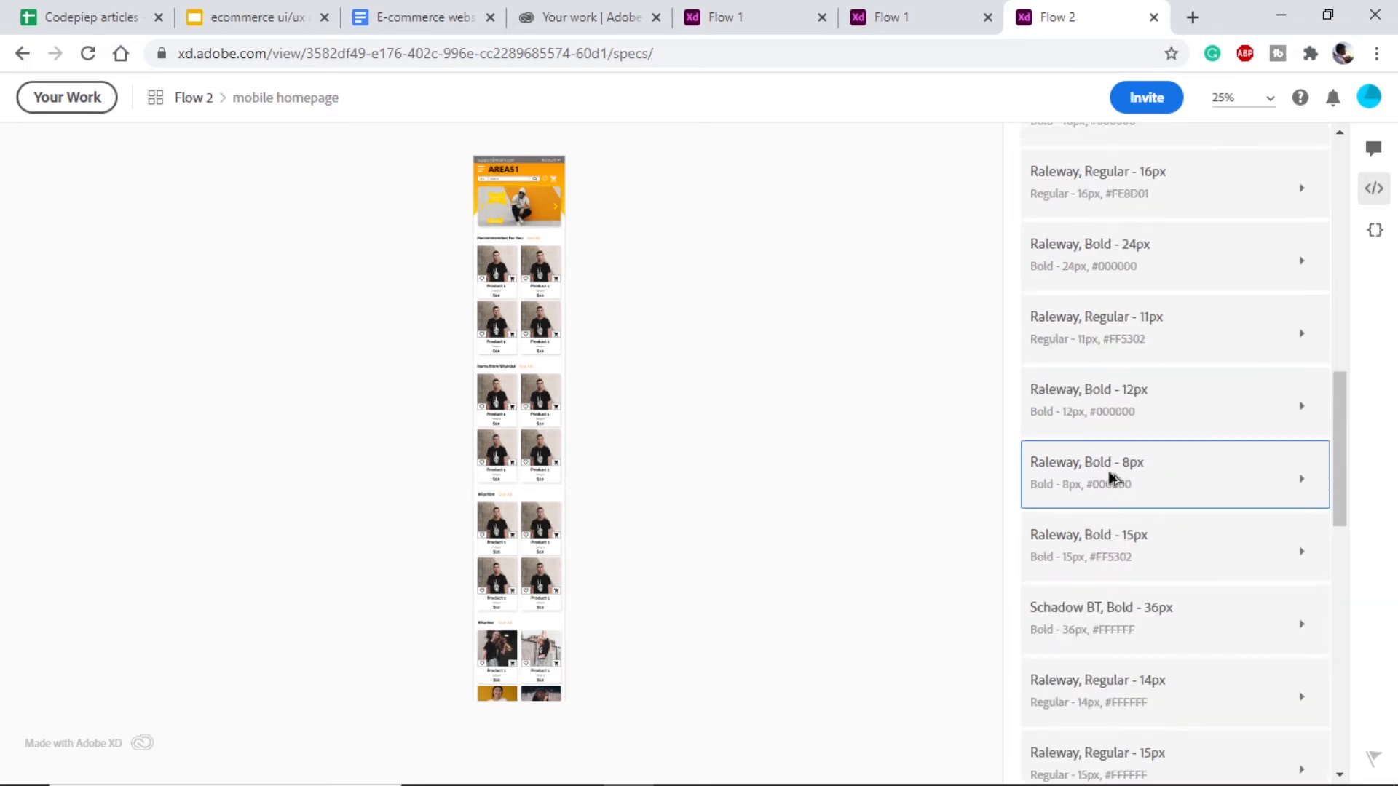
{"action": "scroll", "coordinate": [1143, 568], "scroll_direction": "up", "scroll_amount": 5}
{"action": "scroll", "coordinate": [1149, 579], "scroll_direction": "up", "scroll_amount": 8}
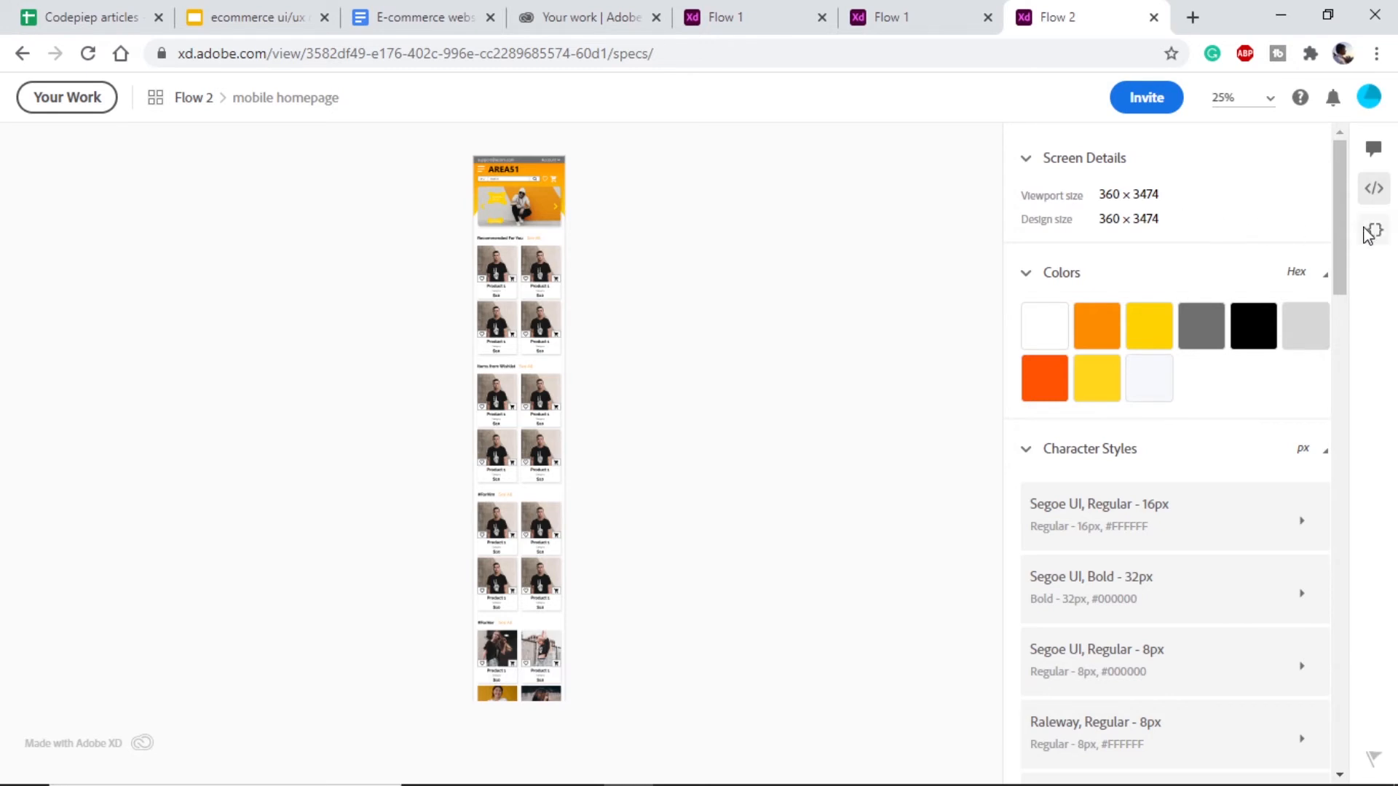
{"action": "left_click", "coordinate": [1375, 231]}
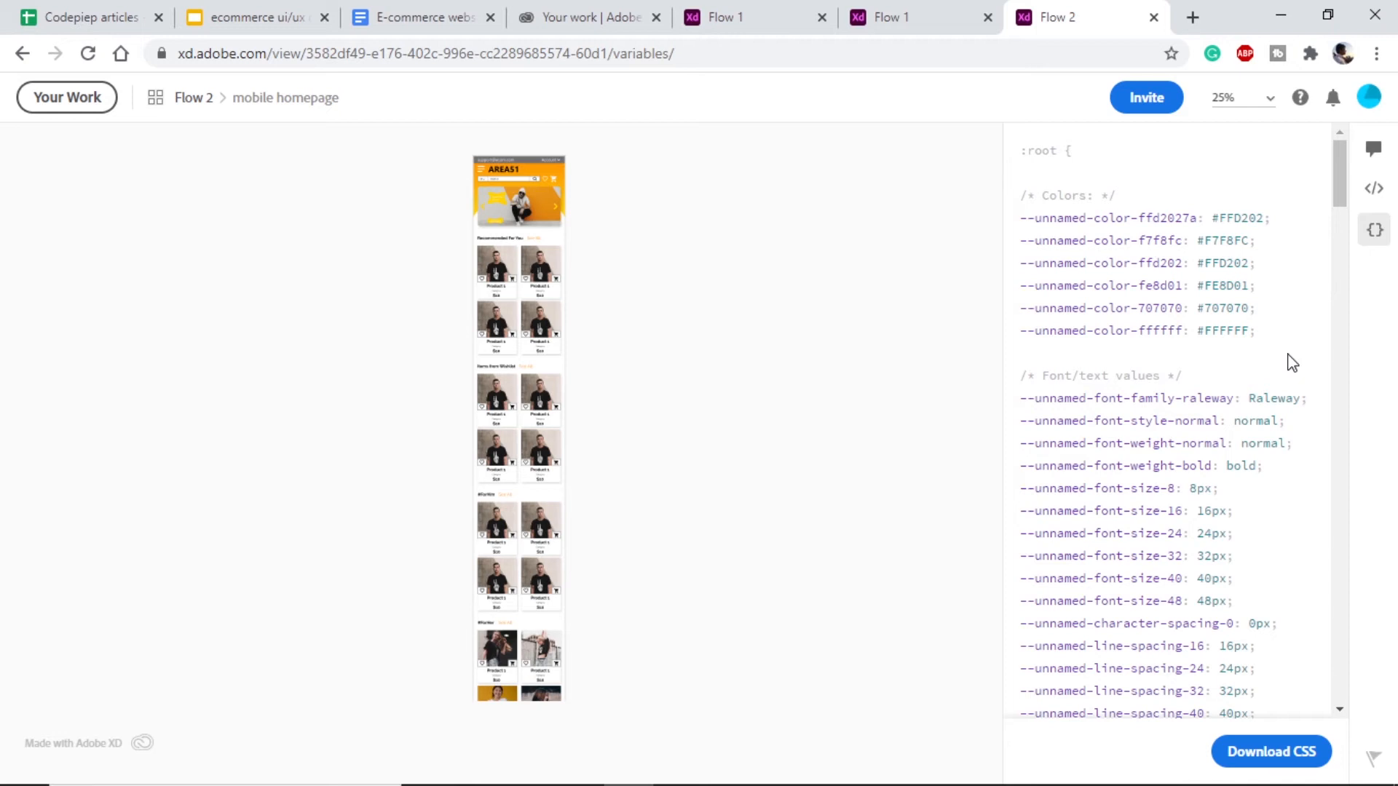
{"action": "scroll", "coordinate": [1274, 364], "scroll_direction": "down", "scroll_amount": 8}
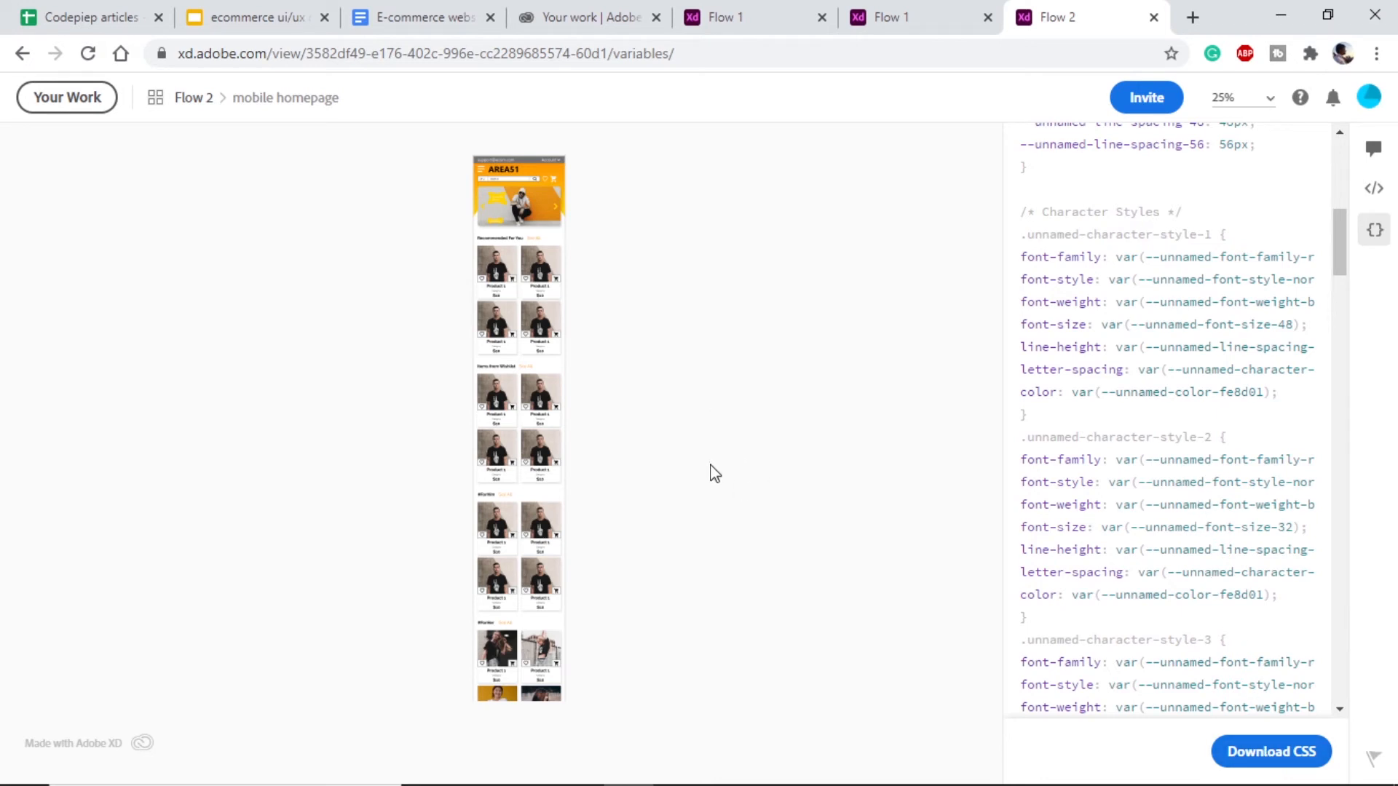
Switch back to Adobe XD and set the view setting of Flow 2's link to User Testing.
{"action": "key", "text": "alt+Tab"}
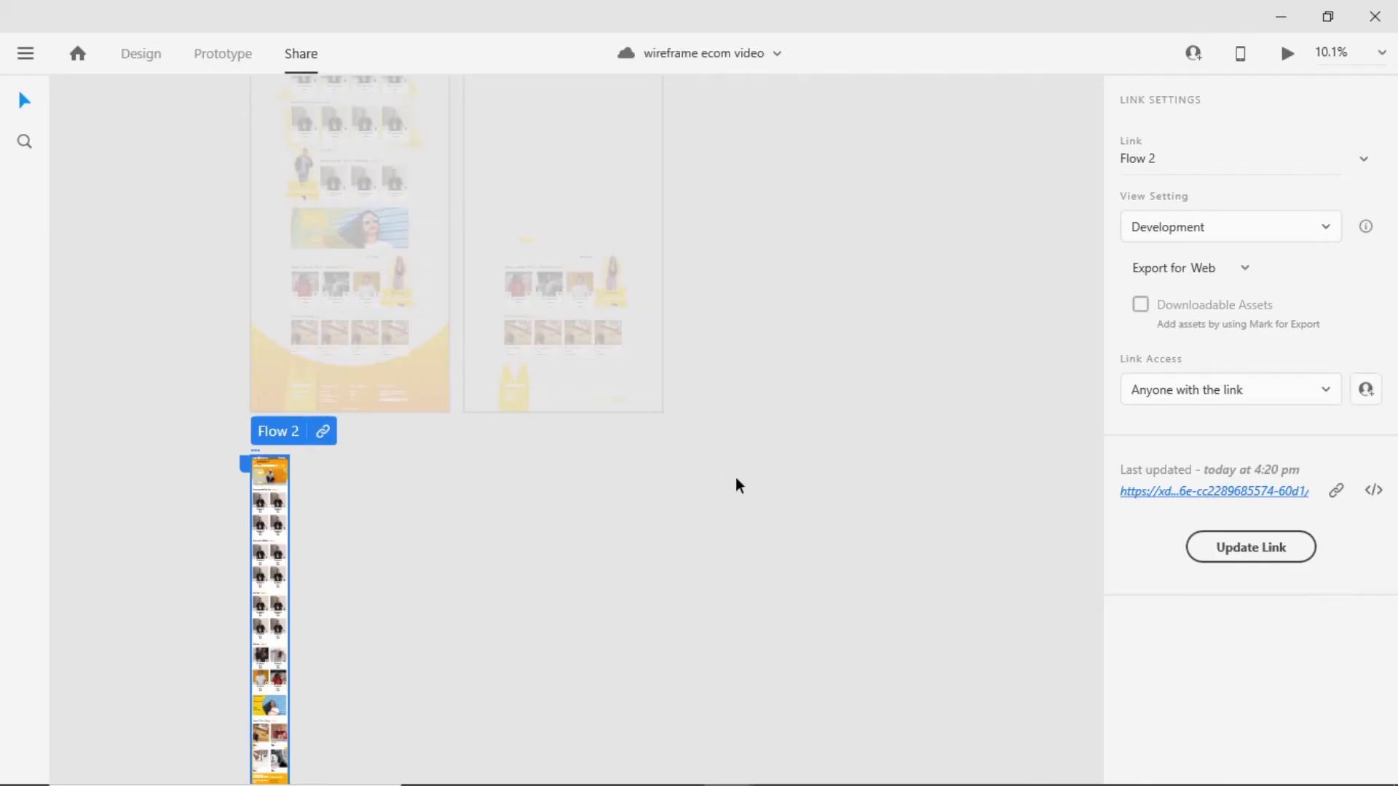
{"action": "left_click", "coordinate": [1311, 228]}
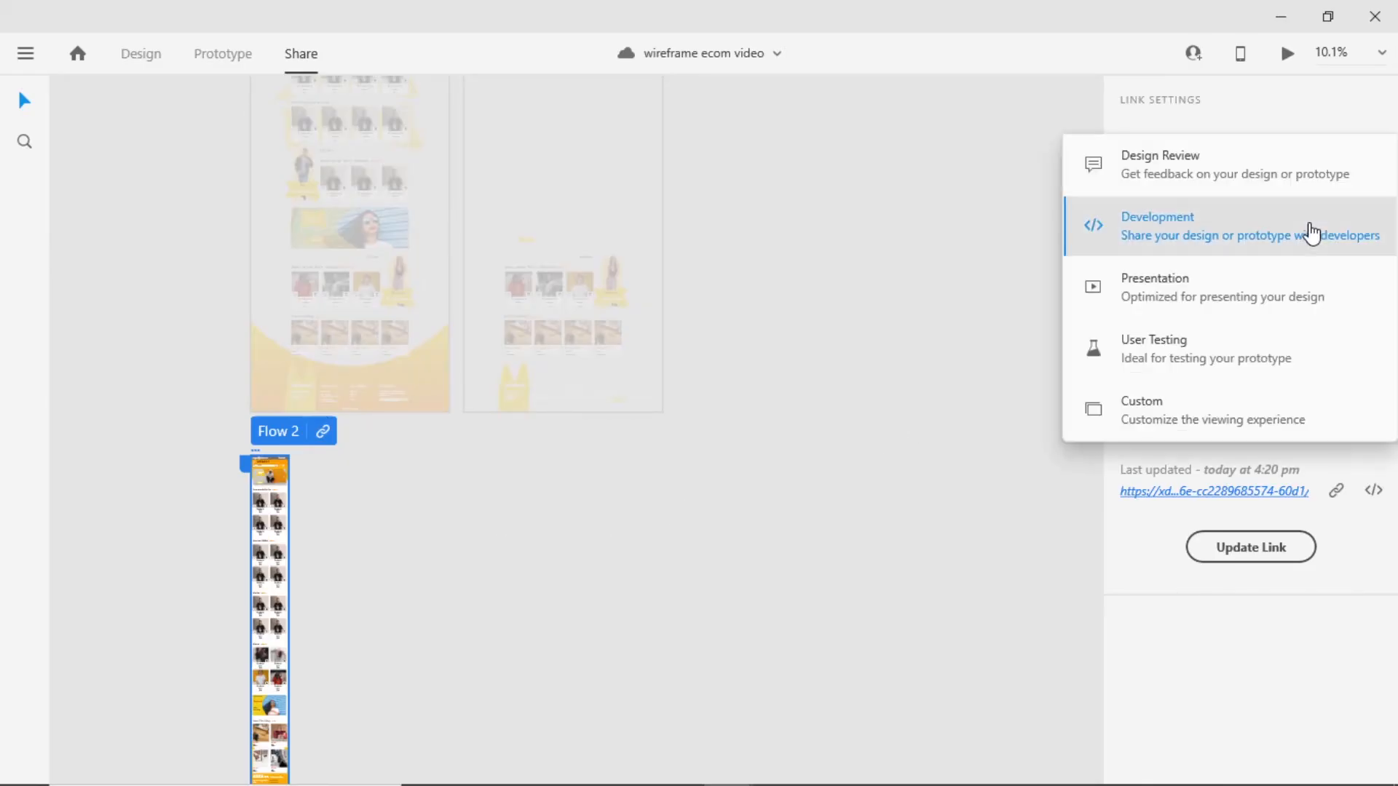
{"action": "left_click", "coordinate": [1239, 371]}
{"action": "scroll", "coordinate": [600, 433], "scroll_direction": "down", "scroll_amount": 1}
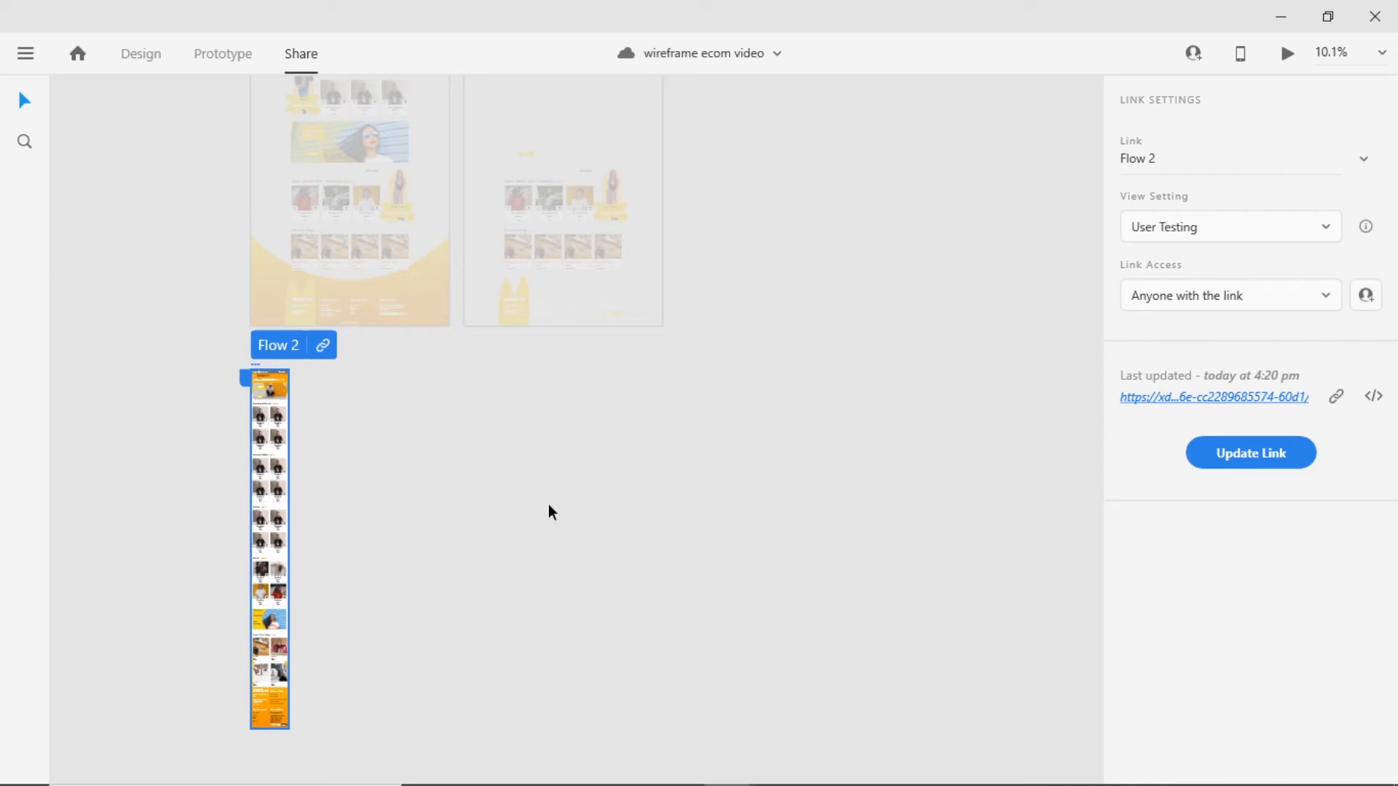
Switch to the browser and look through the Meetup homepage's sign-up option, event search and nearby events.
{"action": "key", "text": "alt+Tab"}
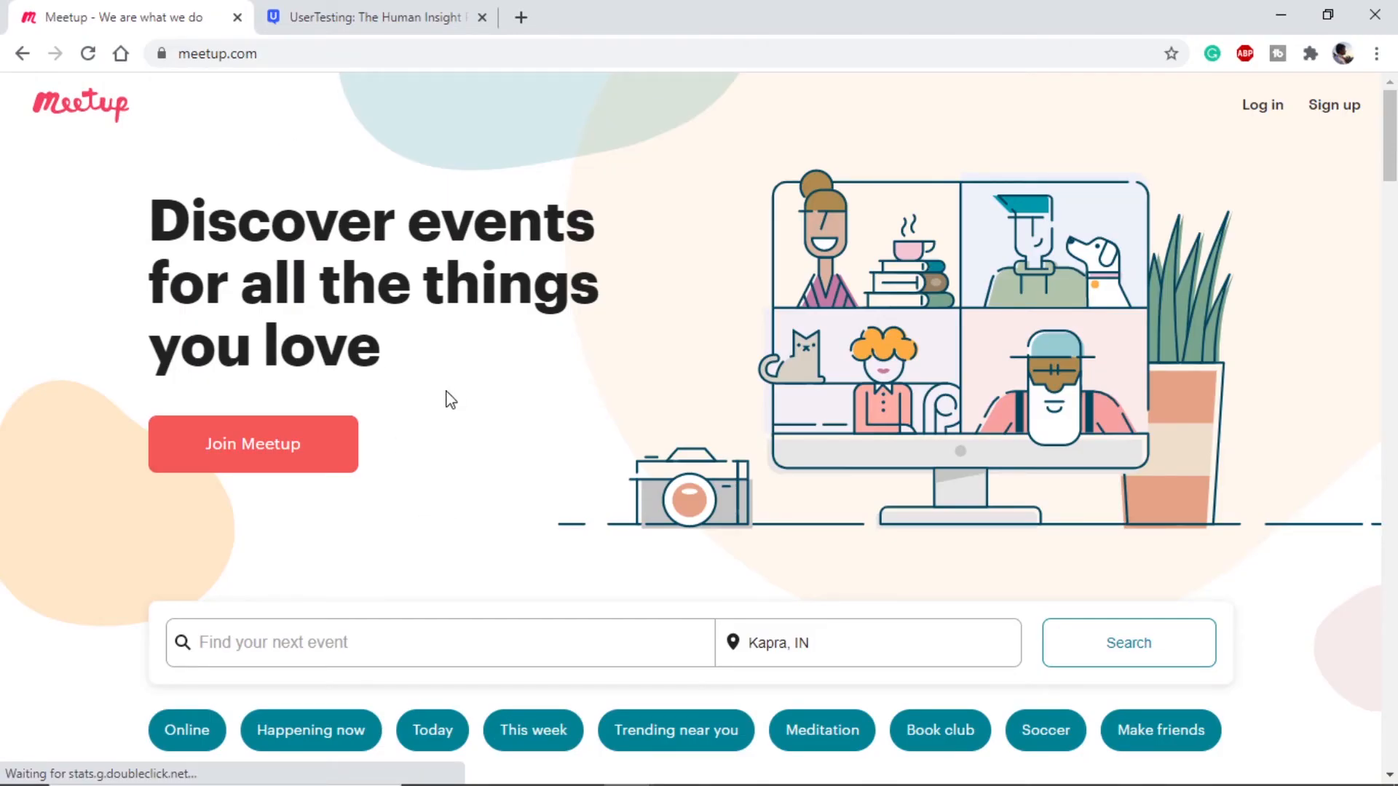
{"action": "left_click", "coordinate": [1323, 109]}
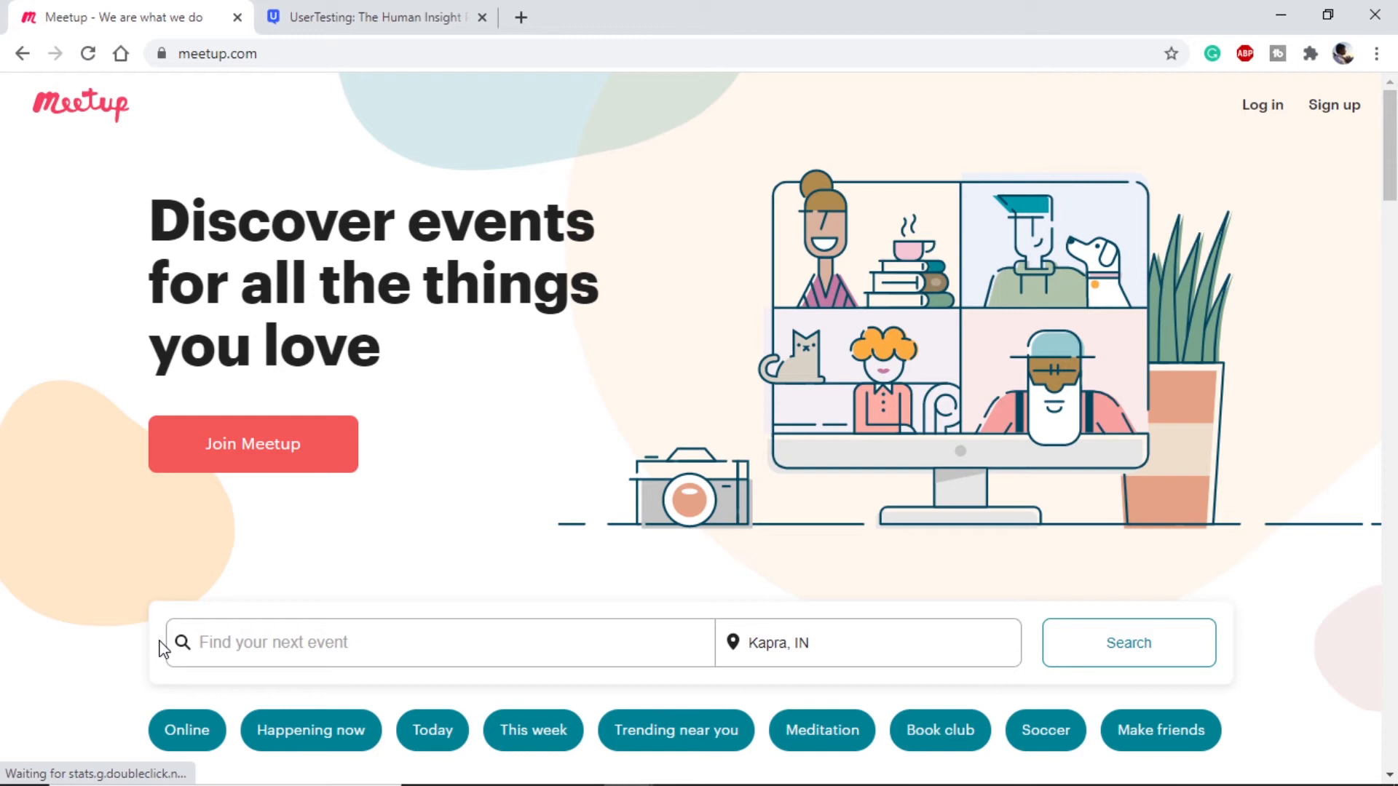
{"action": "scroll", "coordinate": [162, 647], "scroll_direction": "down", "scroll_amount": 14}
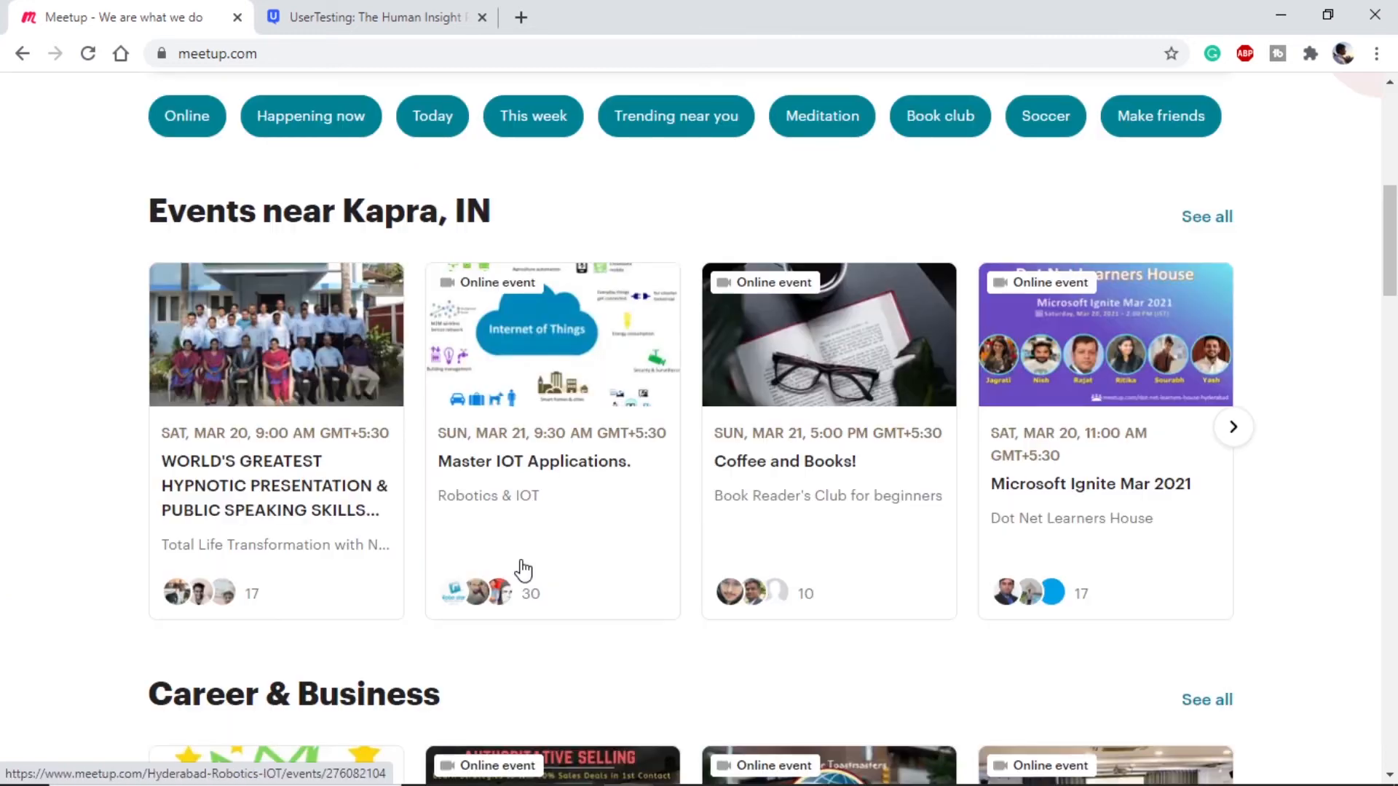
{"action": "scroll", "coordinate": [125, 523], "scroll_direction": "down", "scroll_amount": 5}
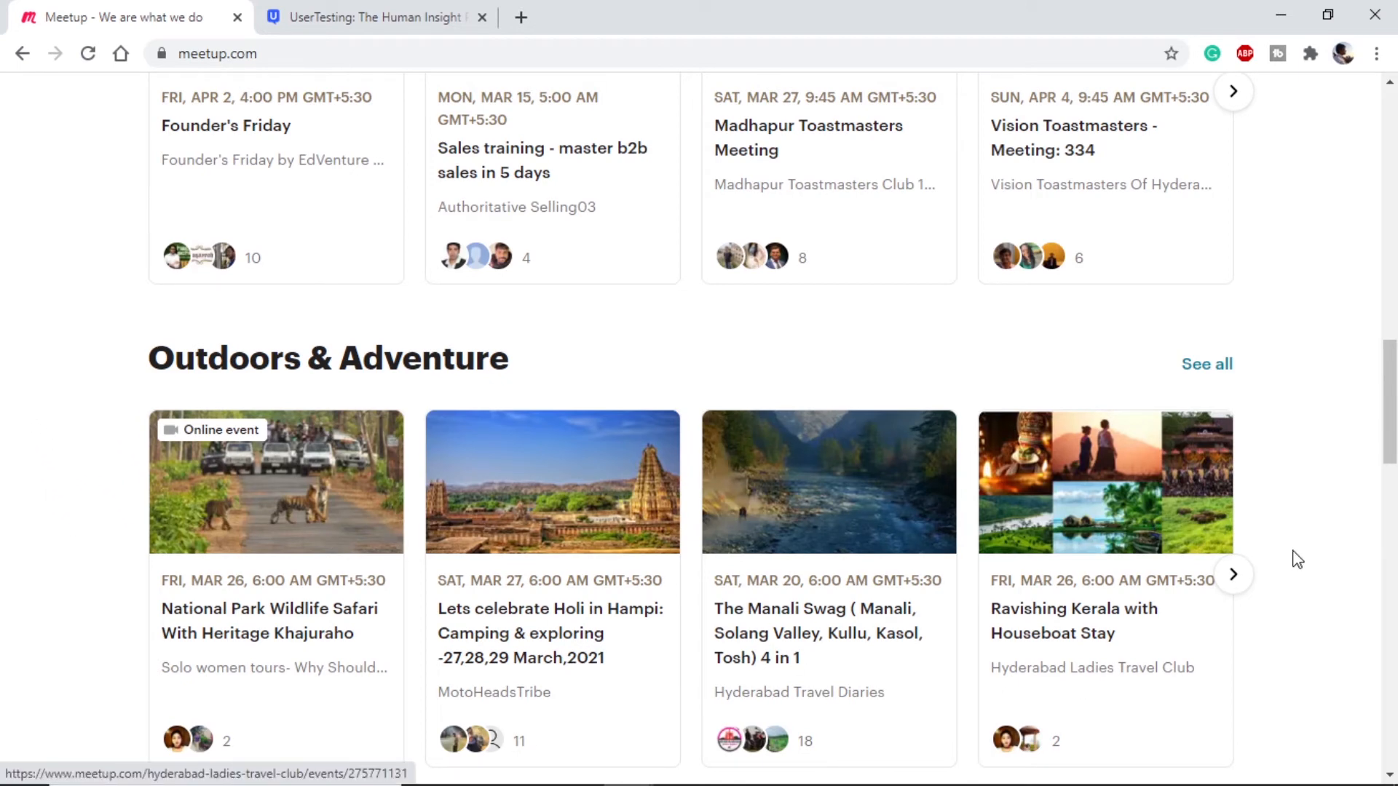
{"action": "scroll", "coordinate": [1293, 574], "scroll_direction": "up", "scroll_amount": 3}
{"action": "scroll", "coordinate": [1291, 573], "scroll_direction": "up", "scroll_amount": 15}
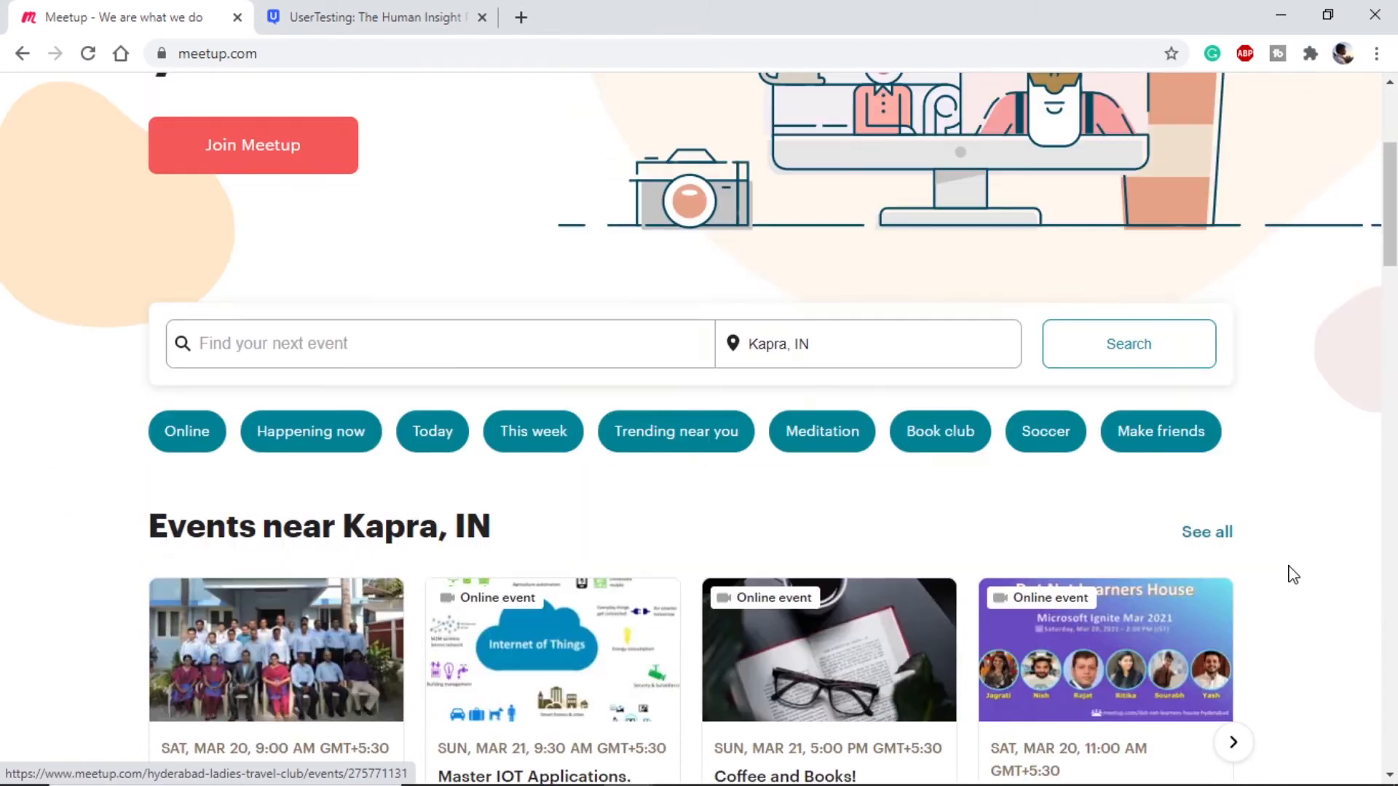
View the UserTesting website and look through its homepage.
{"action": "left_click", "coordinate": [361, 16]}
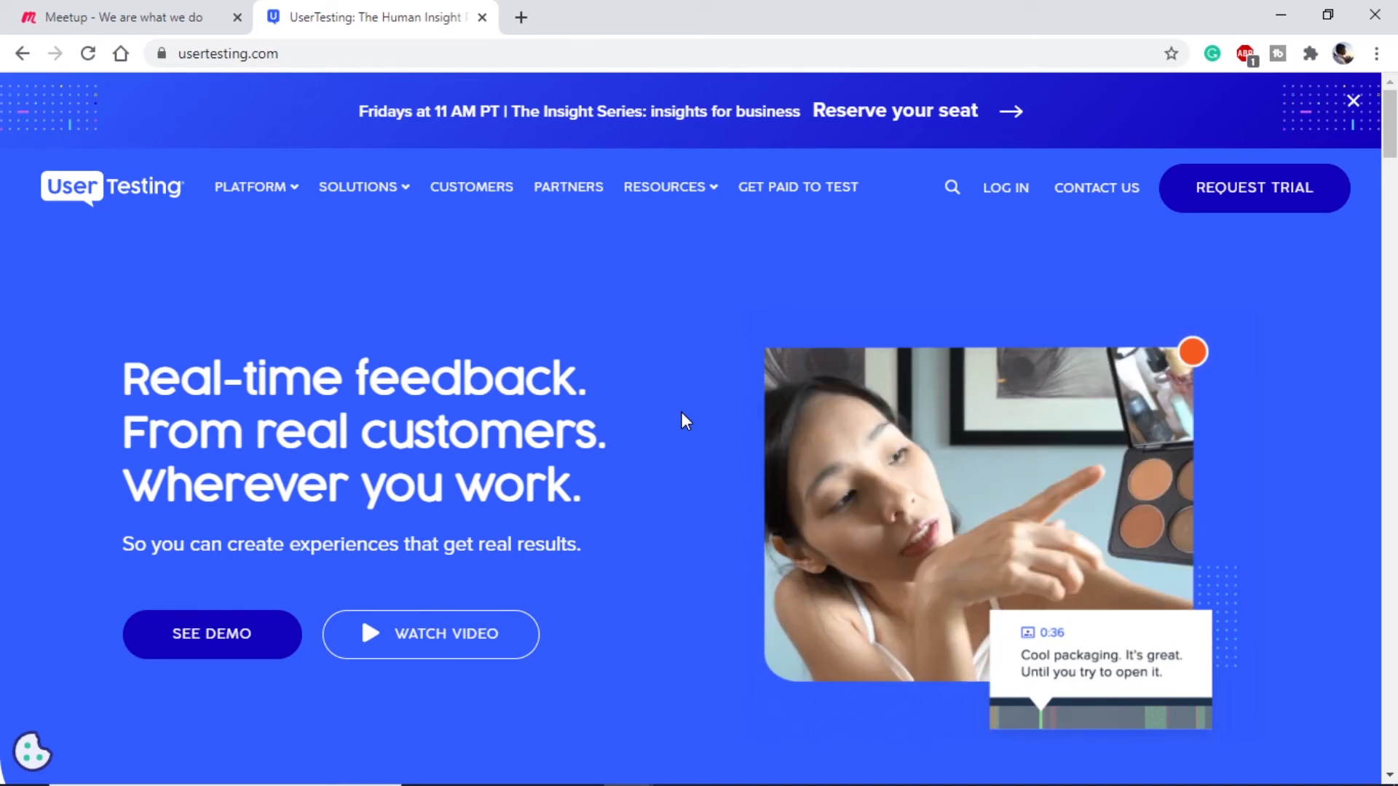
{"action": "scroll", "coordinate": [662, 408], "scroll_direction": "down", "scroll_amount": 5}
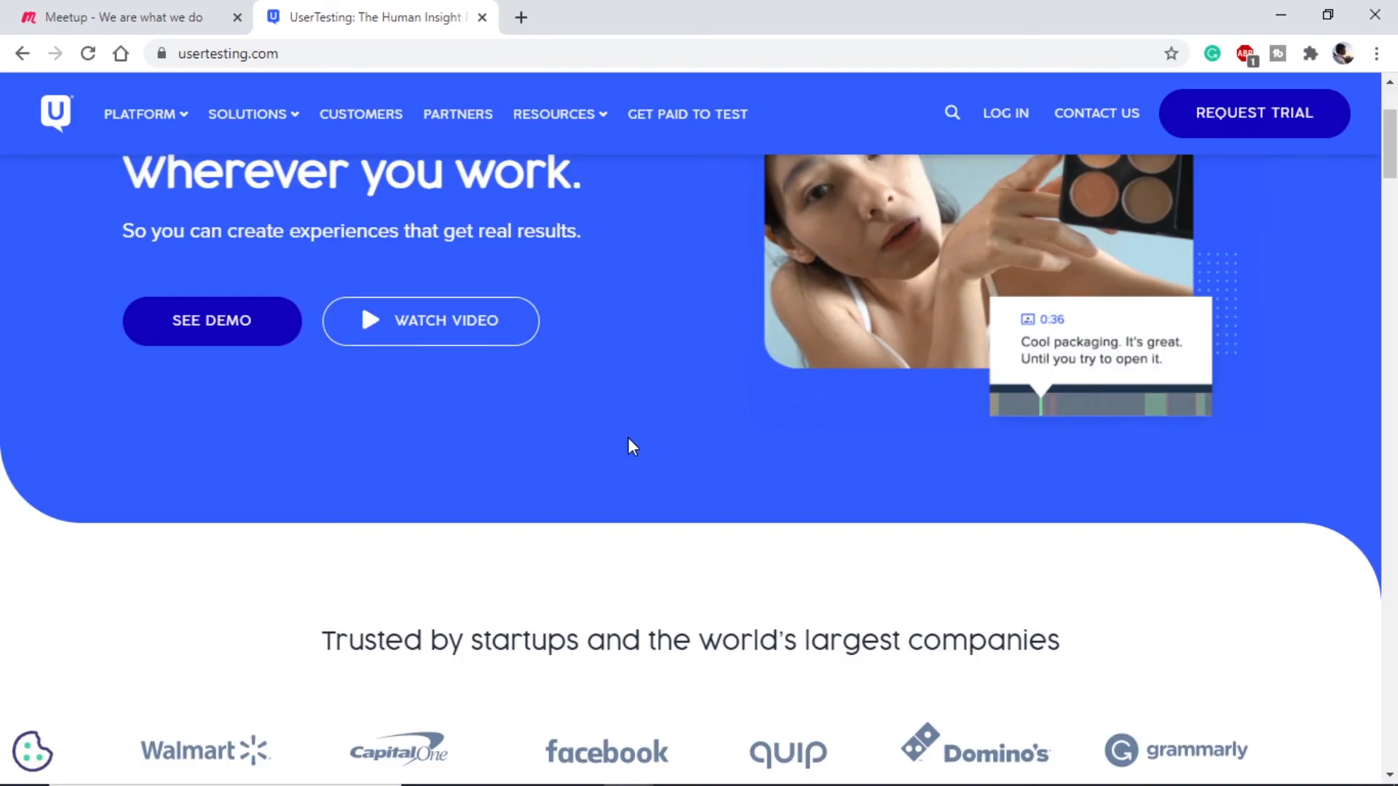
{"action": "scroll", "coordinate": [582, 465], "scroll_direction": "down", "scroll_amount": 5}
{"action": "scroll", "coordinate": [514, 493], "scroll_direction": "down", "scroll_amount": 5}
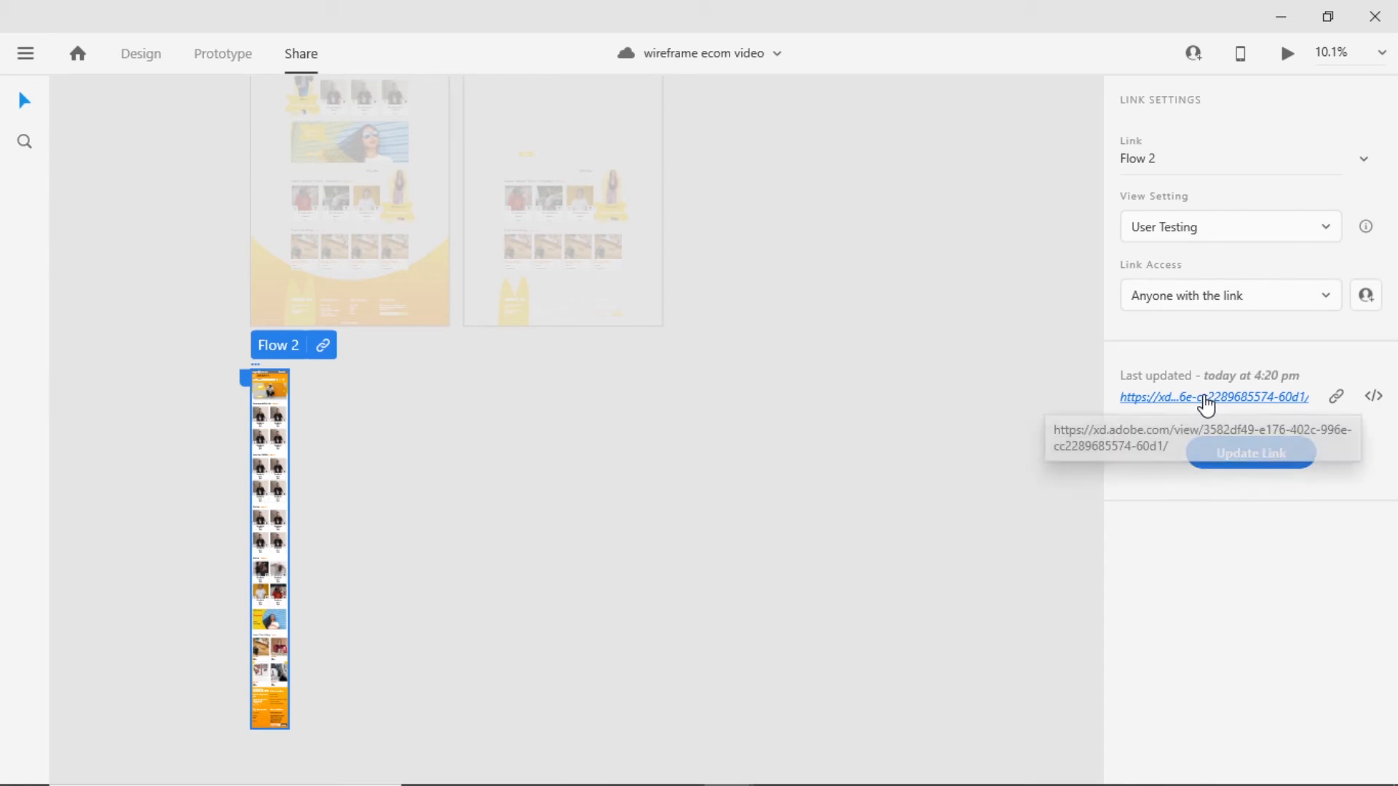
Open Flow 2's shared link from Adobe XD in the browser and look through the mobile homepage.
{"action": "left_click", "coordinate": [1206, 399]}
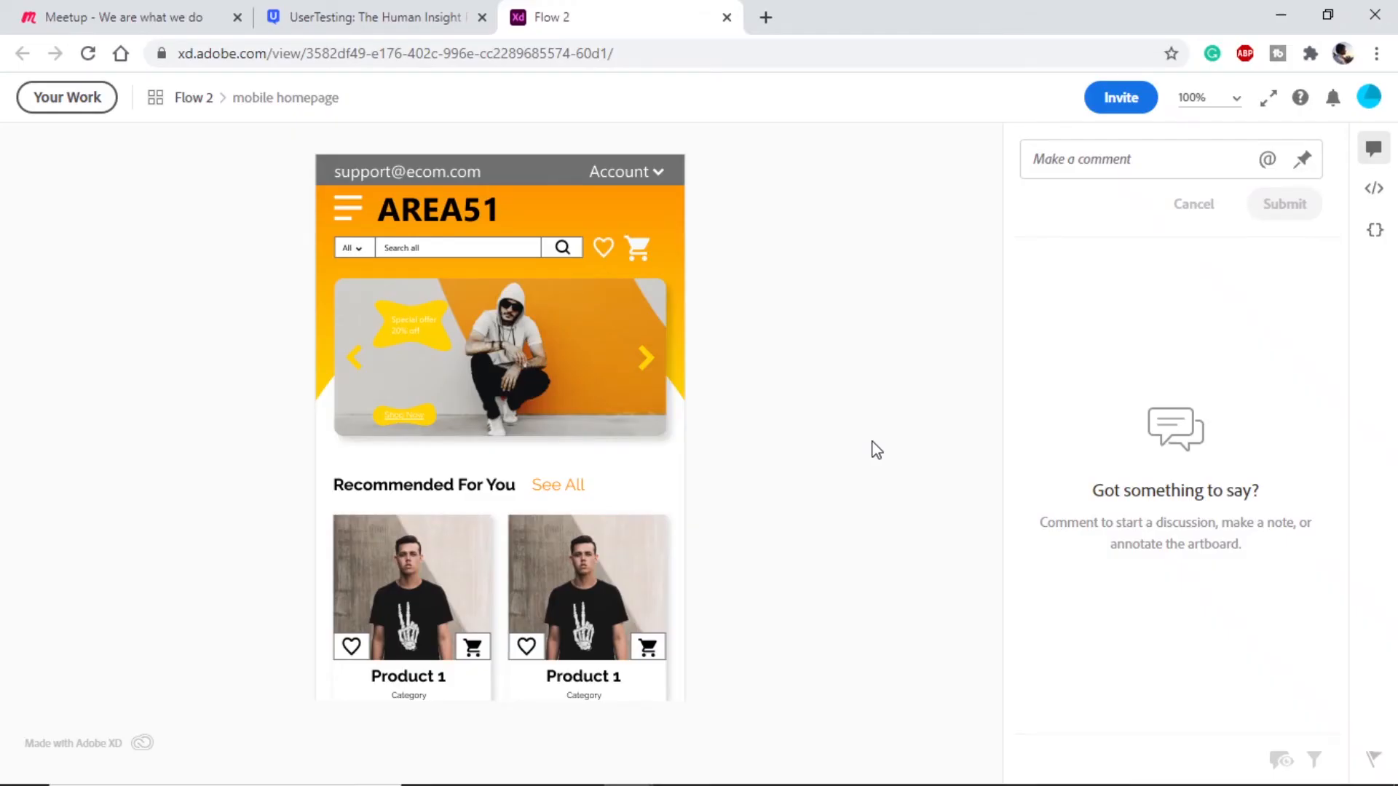
{"action": "scroll", "coordinate": [688, 395], "scroll_direction": "down", "scroll_amount": 15}
{"action": "scroll", "coordinate": [688, 395], "scroll_direction": "up", "scroll_amount": 8}
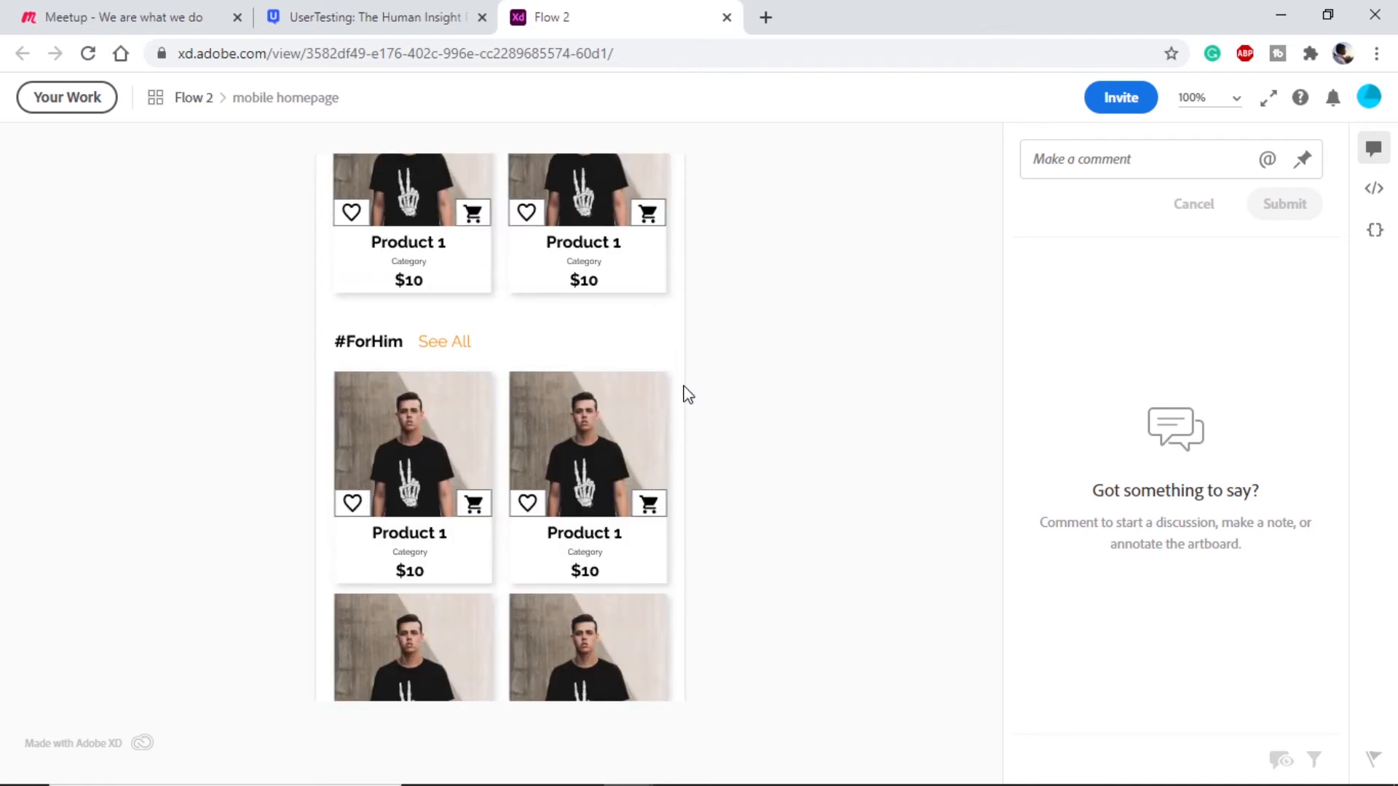
{"action": "scroll", "coordinate": [688, 395], "scroll_direction": "up", "scroll_amount": 7}
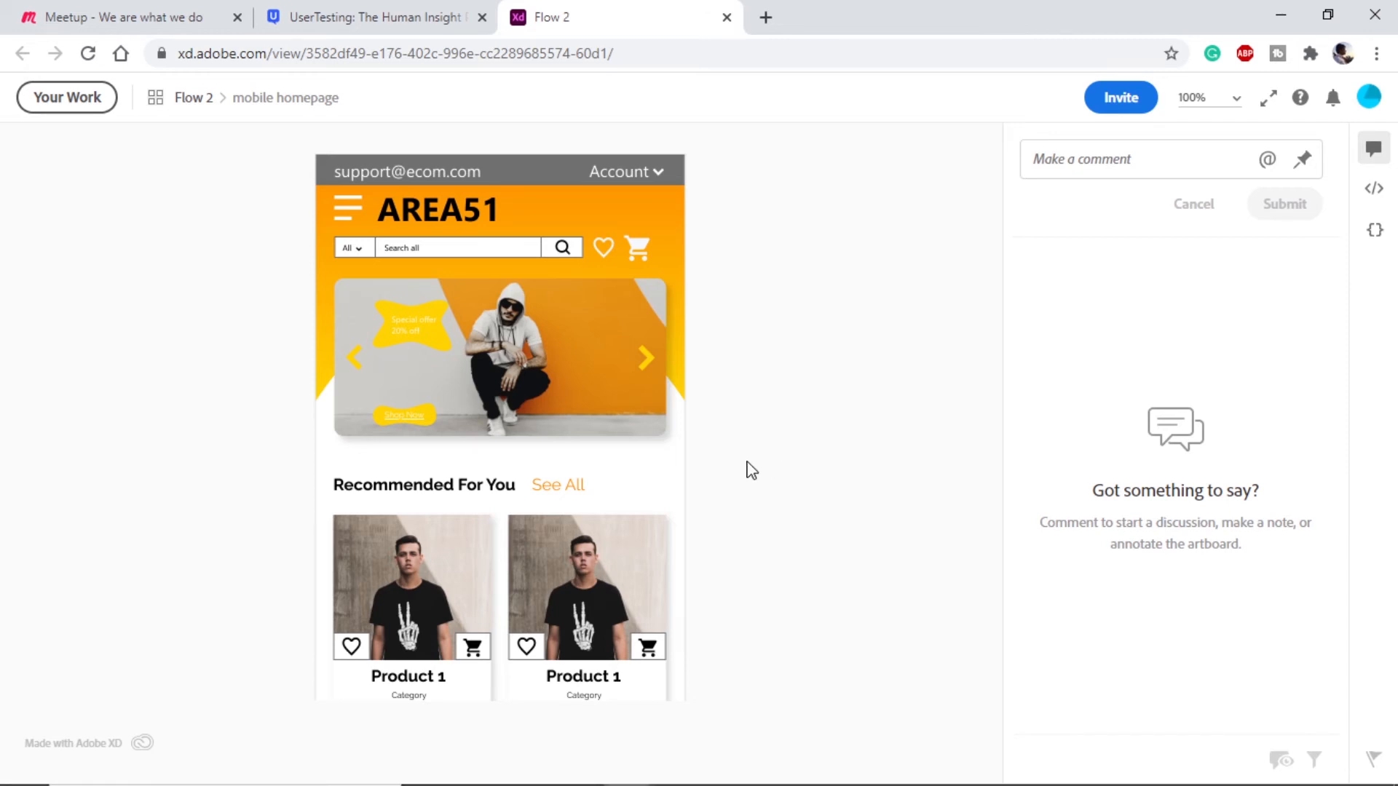
Switch to Adobe XD's Design mode and export the homepage's header splash as SVG with linked images to the Area 51 ecommerce folder.
{"action": "key", "text": "alt+Tab"}
{"action": "left_click", "coordinate": [140, 55]}
{"action": "scroll", "coordinate": [602, 206], "scroll_direction": "up", "scroll_amount": 3}
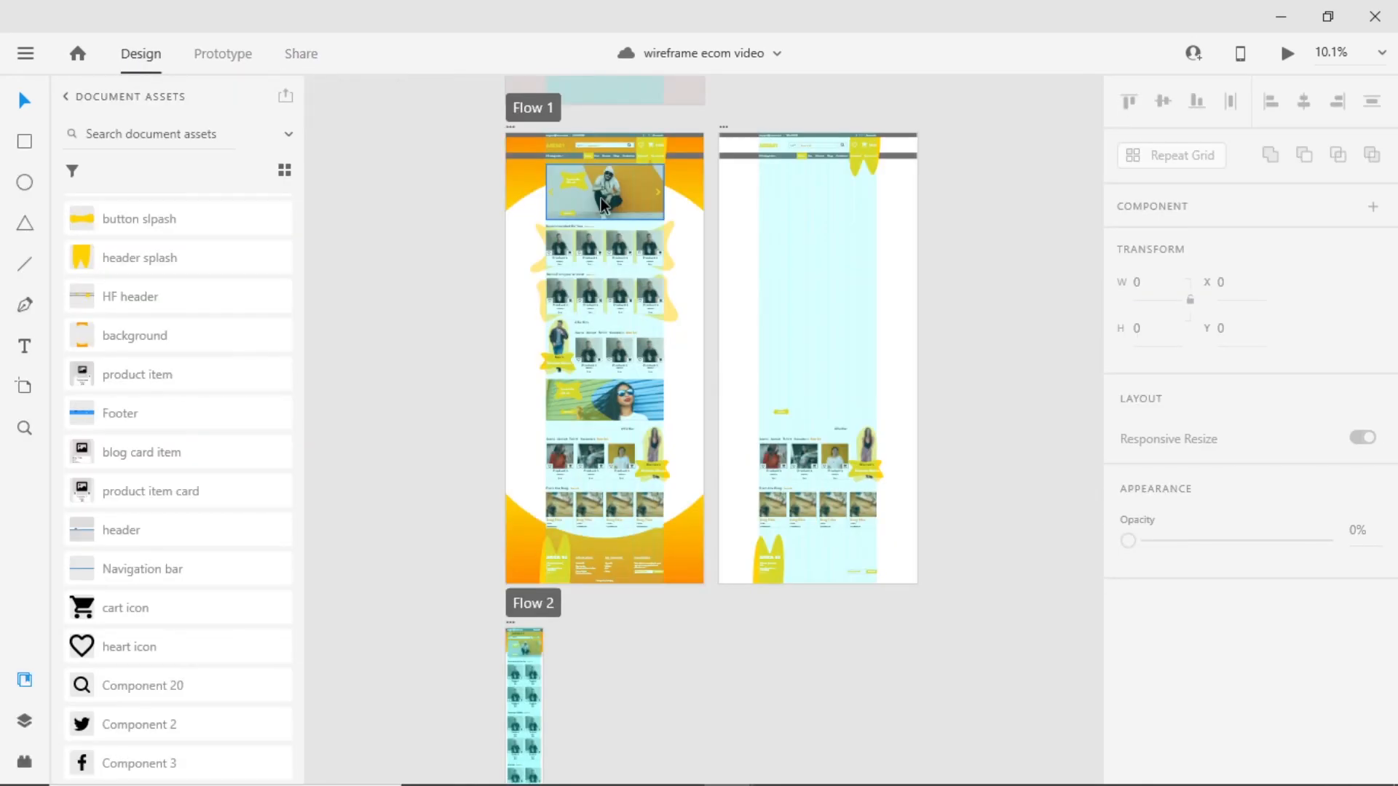
{"action": "scroll", "coordinate": [602, 205], "scroll_direction": "up", "scroll_amount": 4}
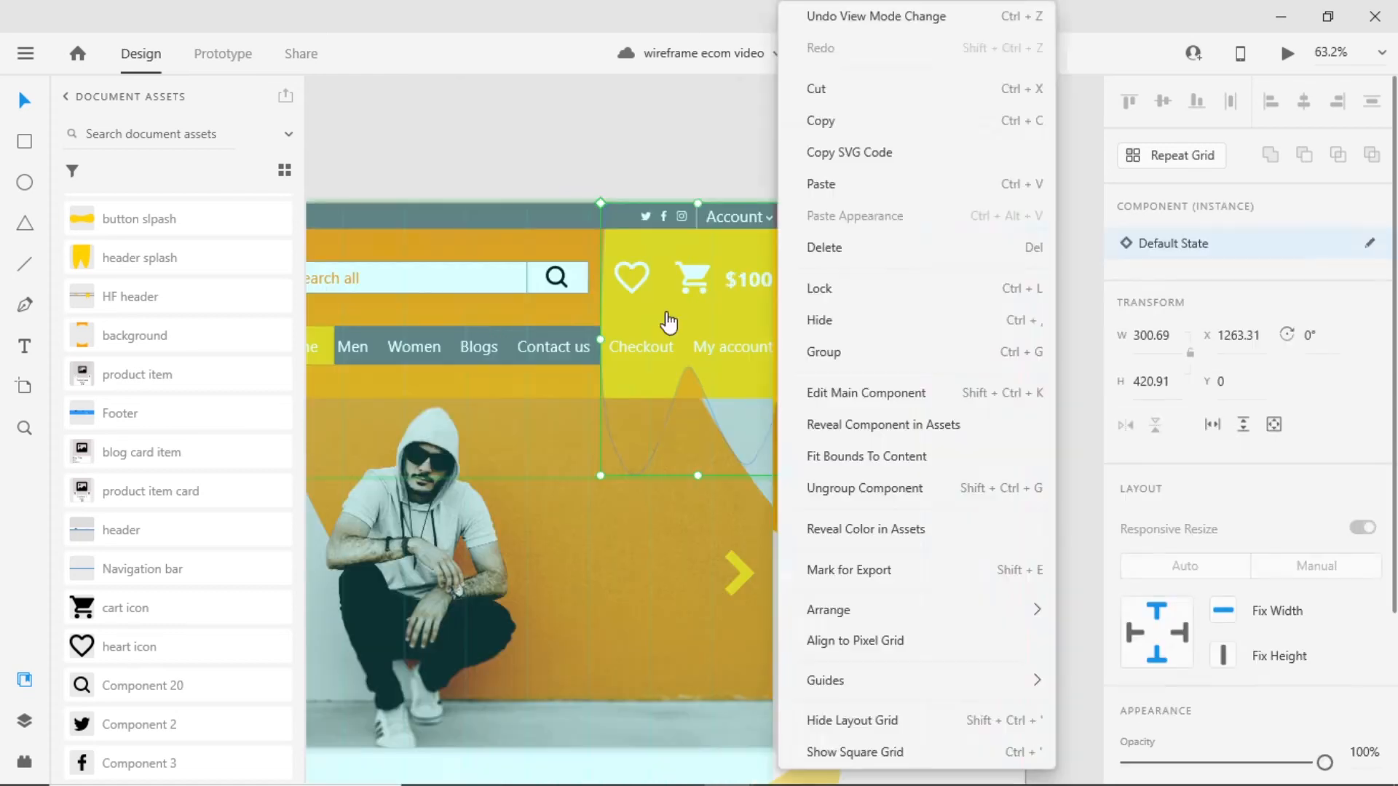
{"action": "left_click", "coordinate": [664, 313]}
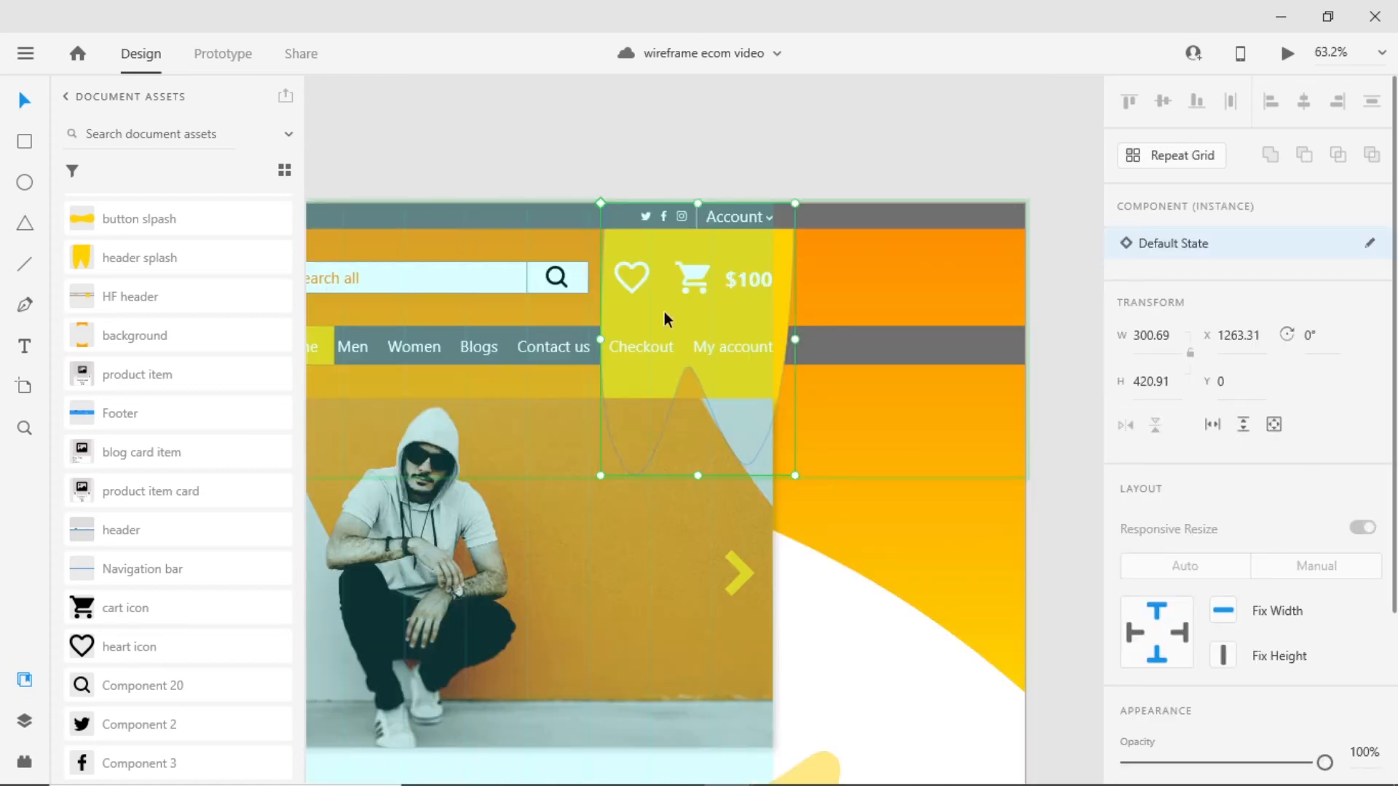
{"action": "left_click", "coordinate": [25, 53]}
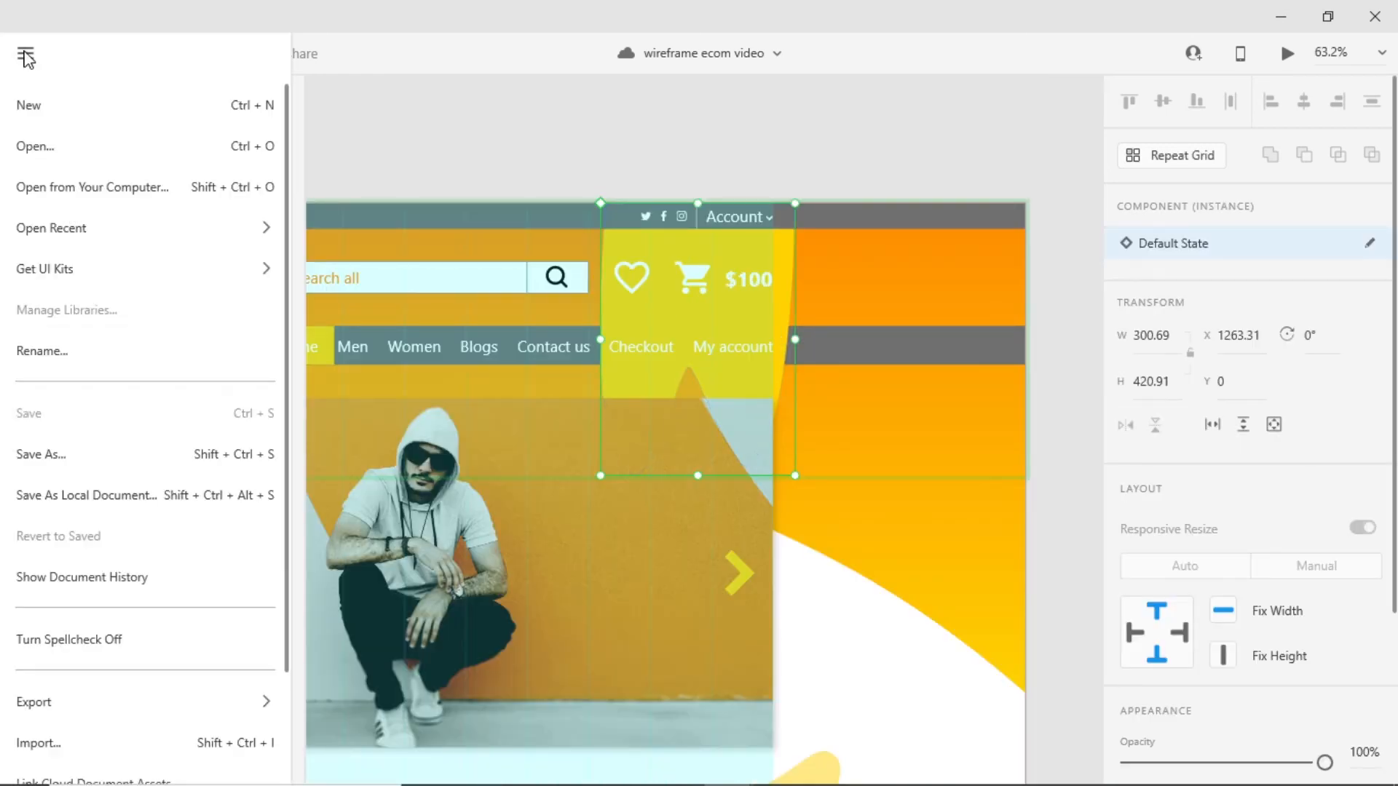
{"action": "mouse_move", "coordinate": [165, 710]}
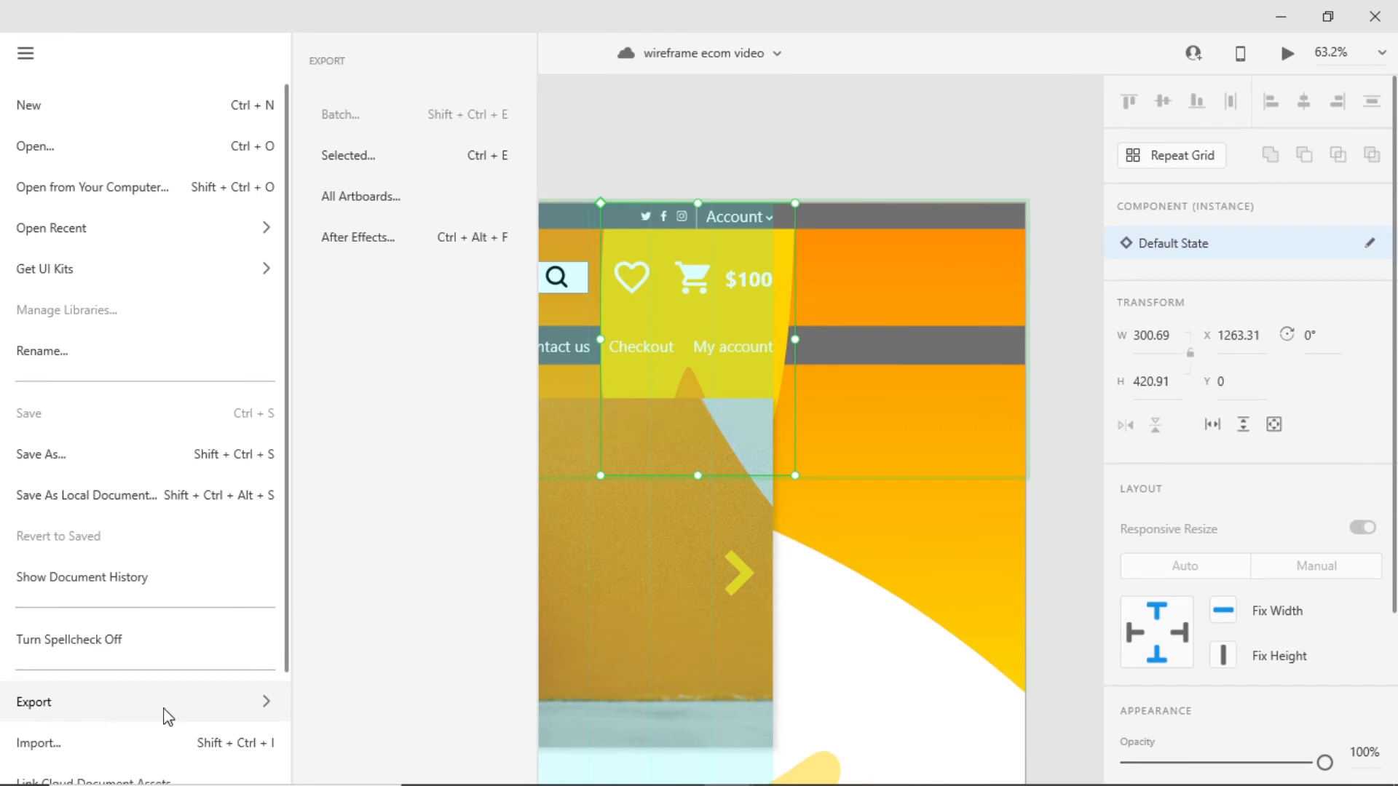
{"action": "left_click", "coordinate": [367, 160]}
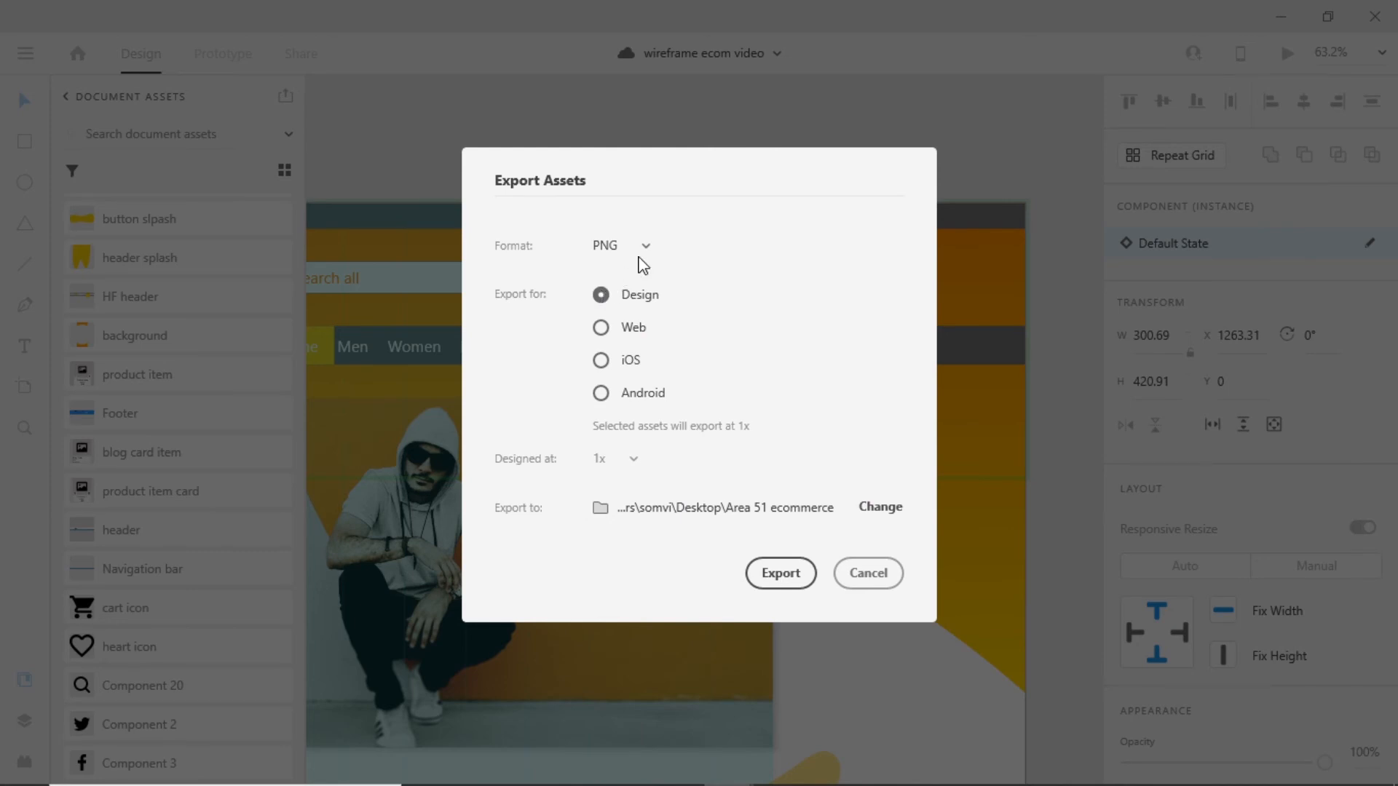
{"action": "left_click", "coordinate": [644, 246]}
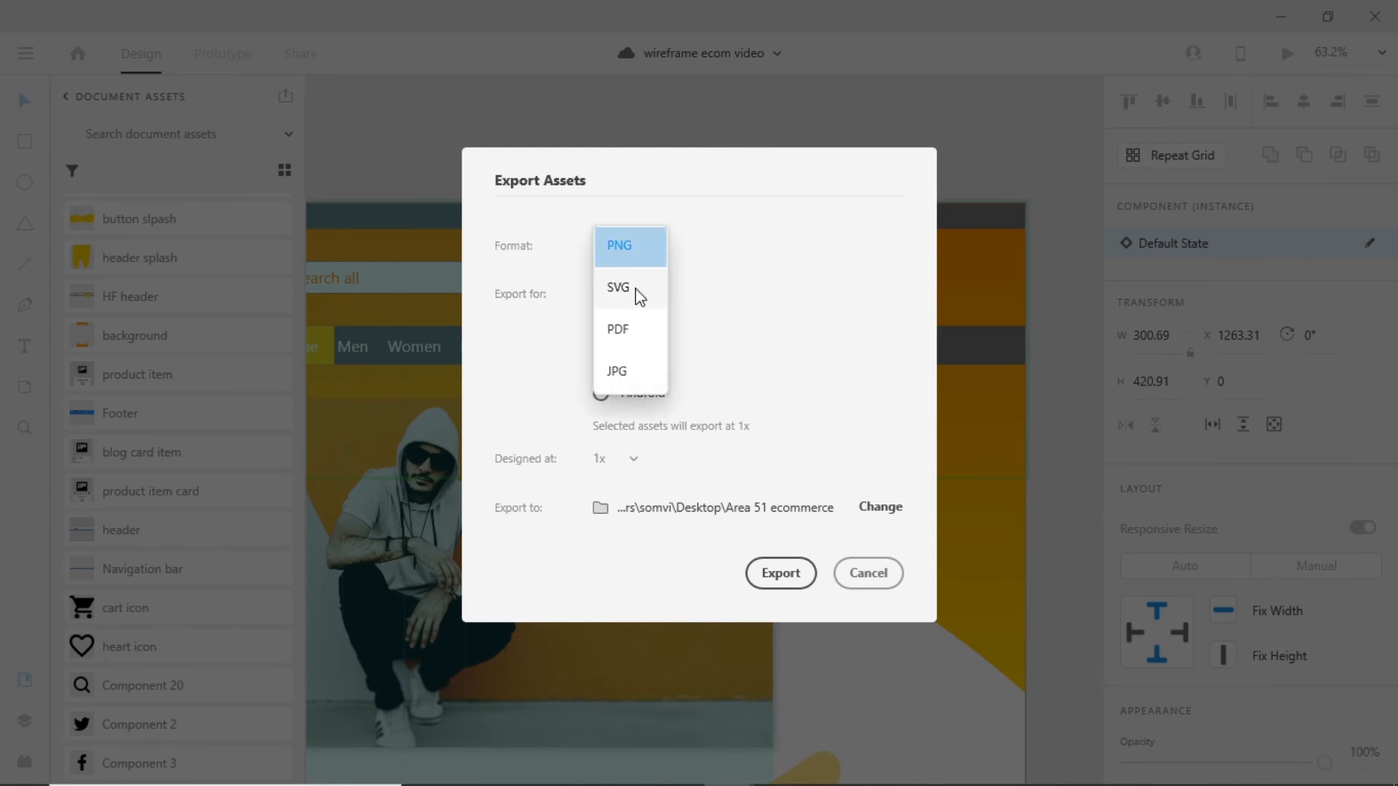
{"action": "left_click", "coordinate": [634, 292]}
{"action": "left_click", "coordinate": [600, 376]}
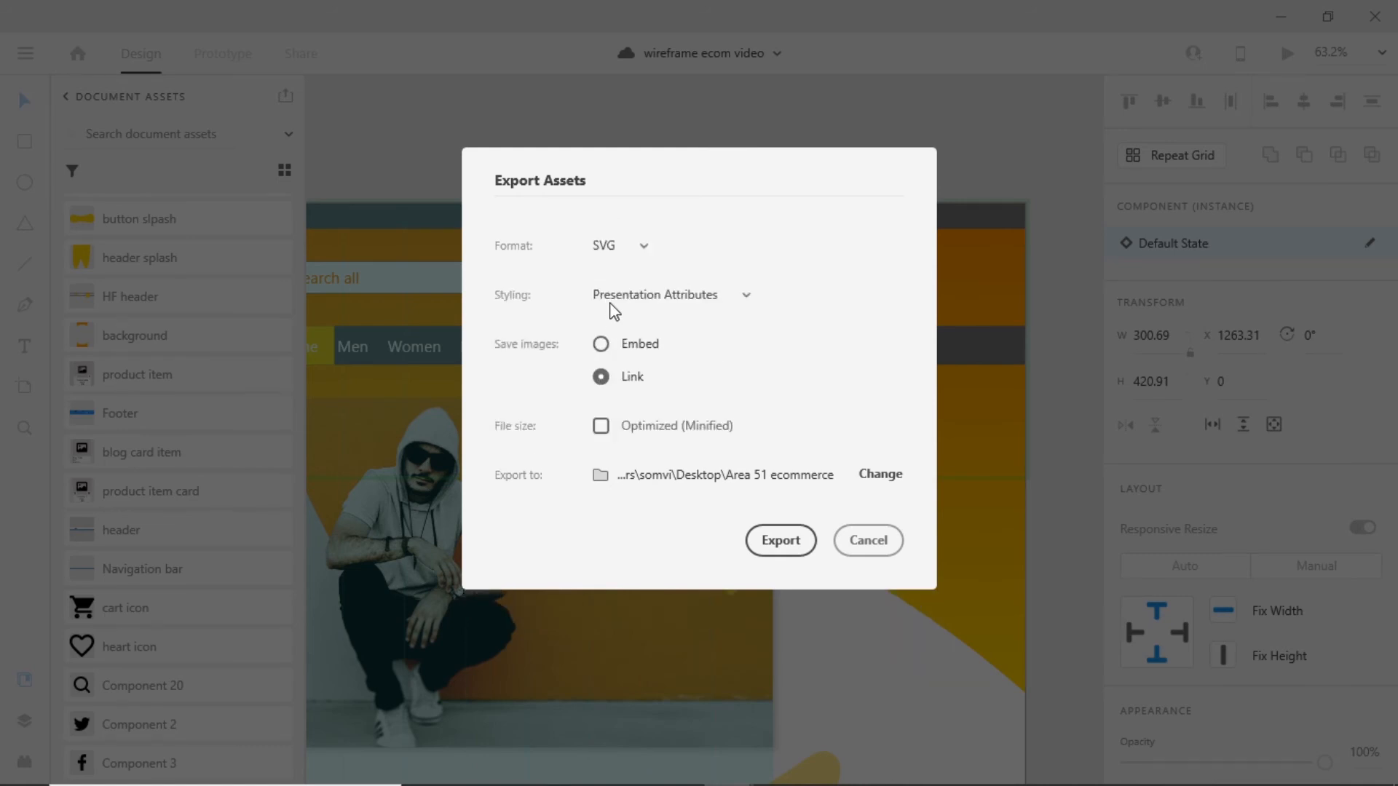
{"action": "left_click", "coordinate": [781, 541]}
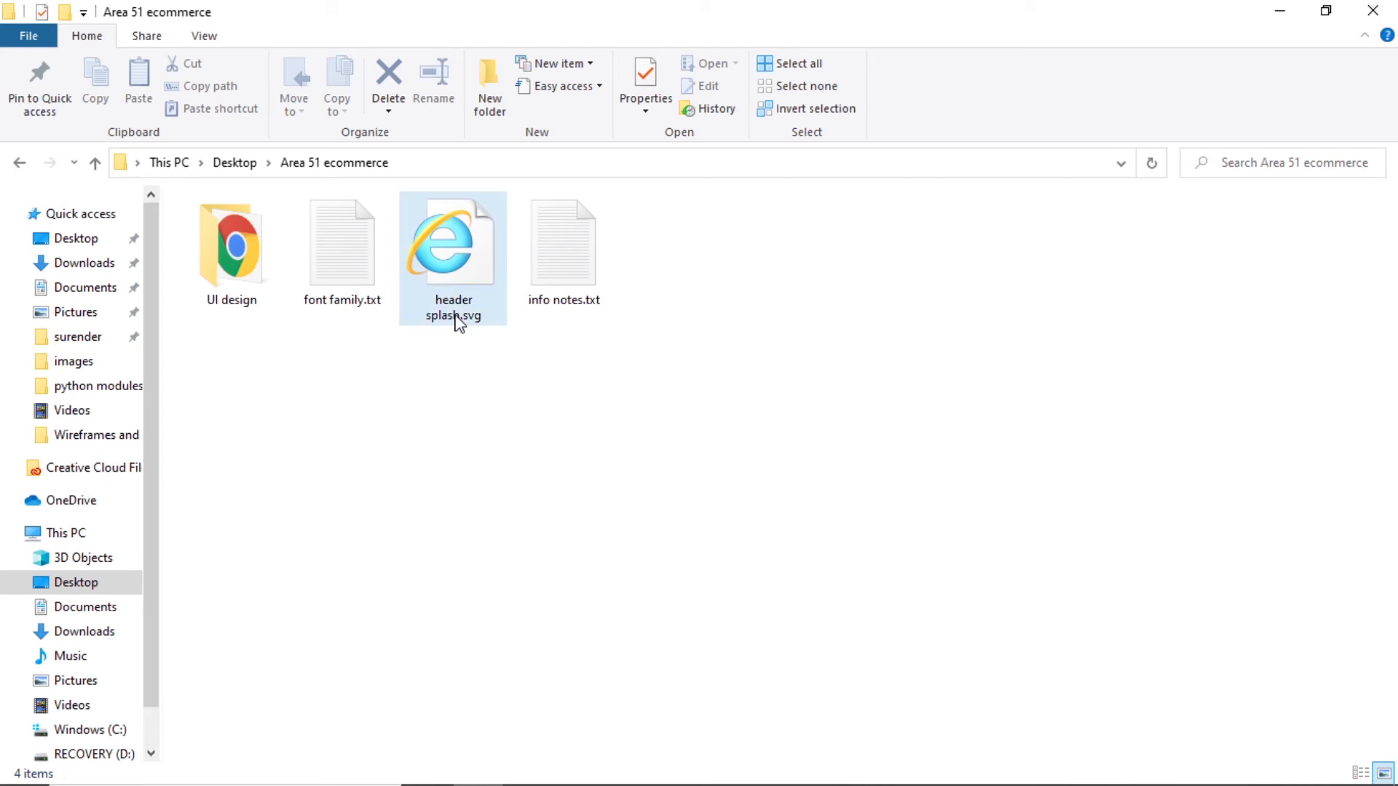
Open the exported header splash.svg from the Area 51 ecommerce folder.
{"action": "mouse_move", "coordinate": [458, 322]}
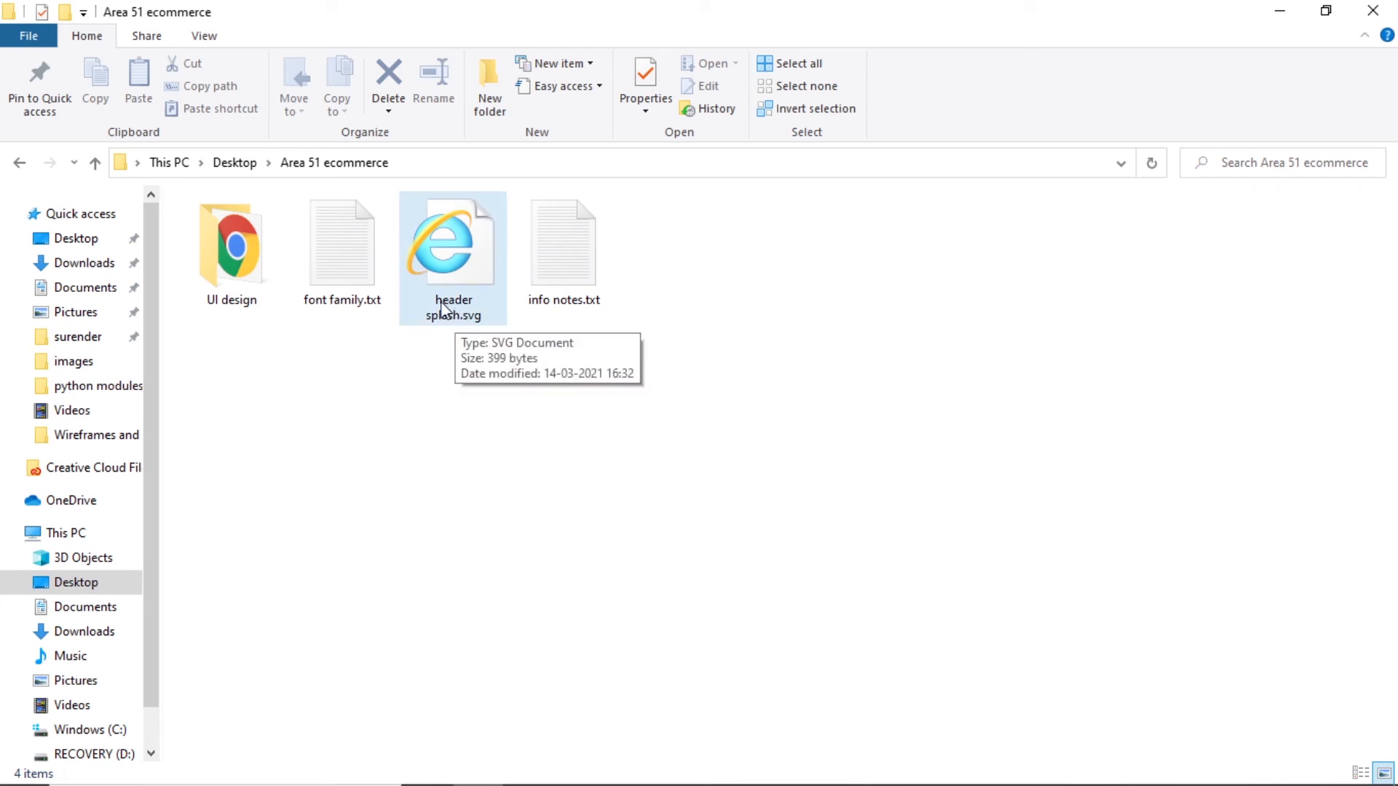
{"action": "double_click", "coordinate": [443, 260]}
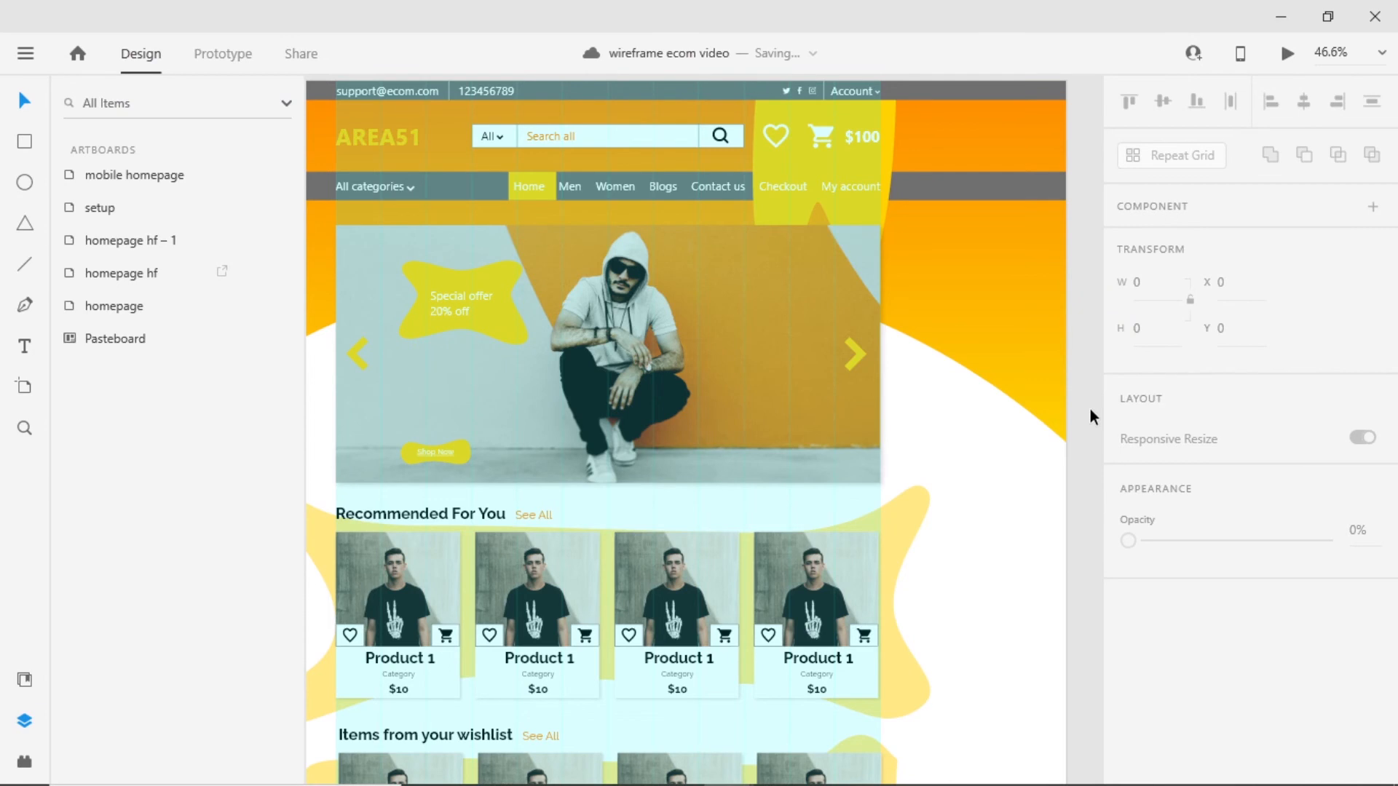
Mark the button splash behind the banner's Shop Now text for export.
{"action": "left_click", "coordinate": [464, 457]}
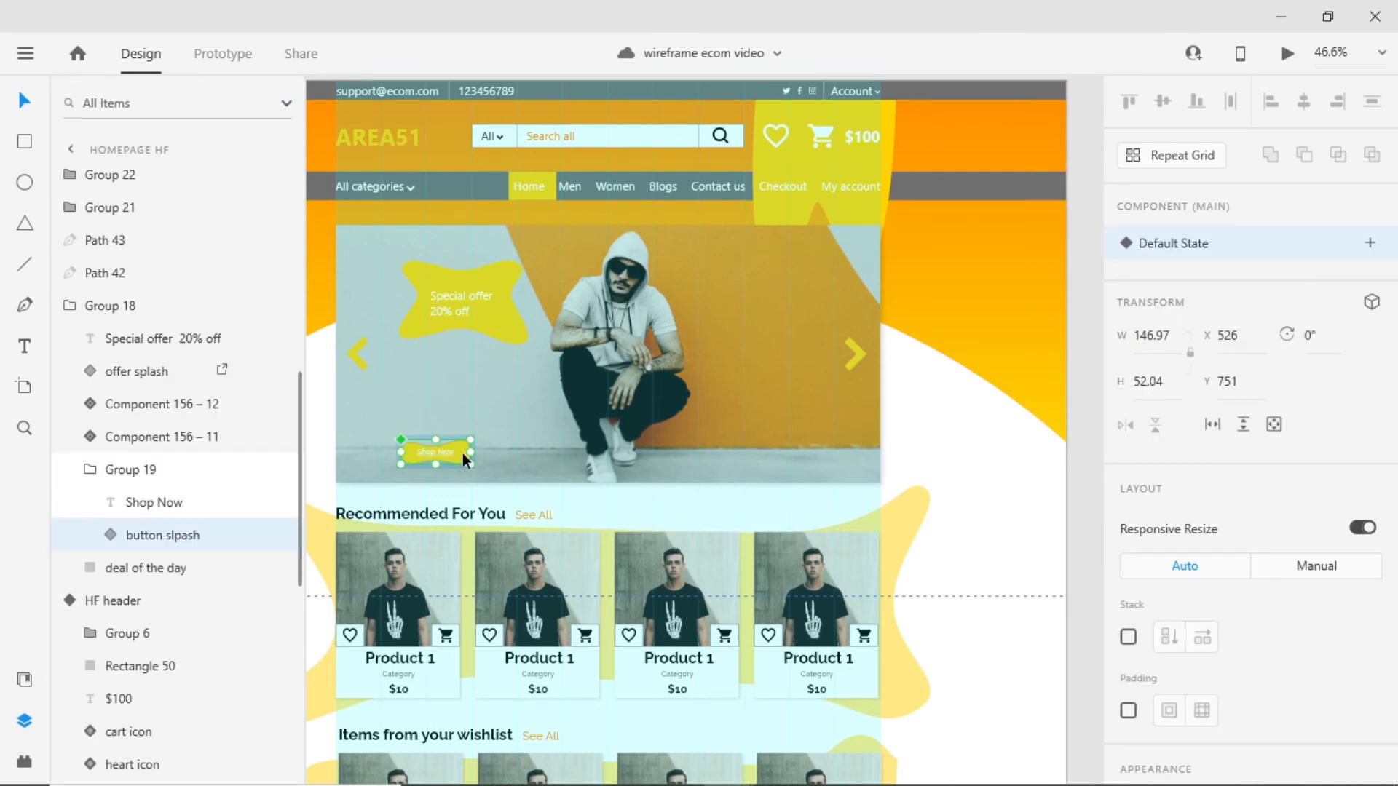
{"action": "right_click", "coordinate": [463, 458]}
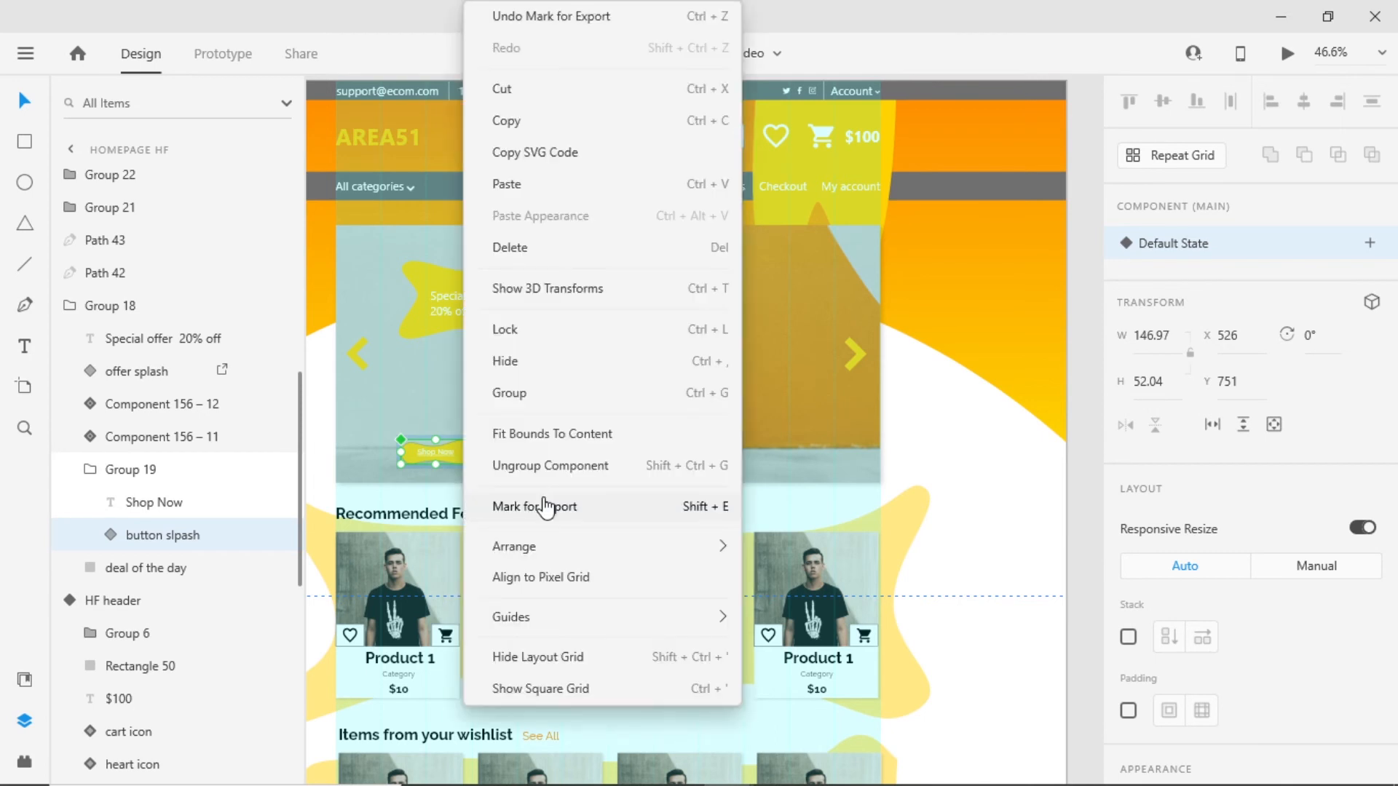
{"action": "left_click", "coordinate": [547, 508]}
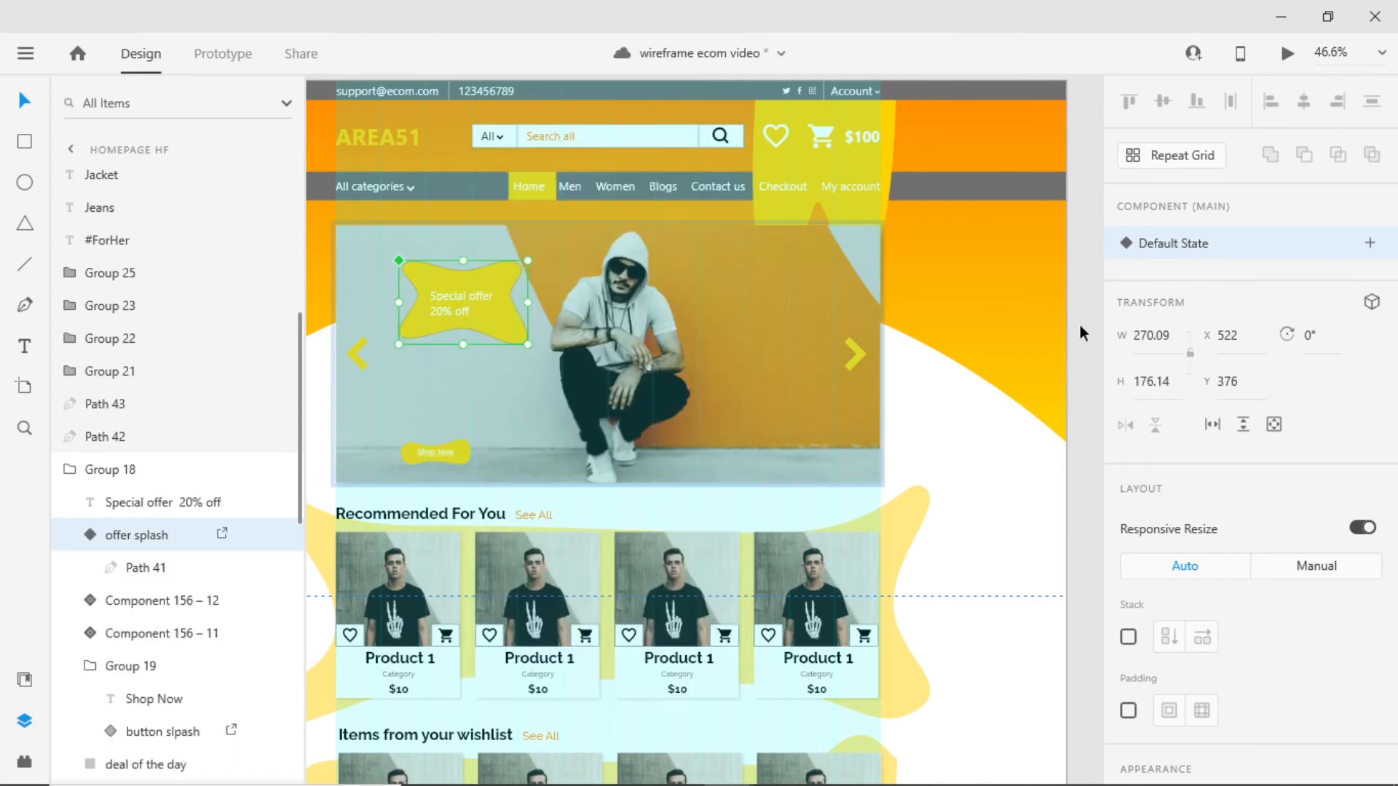
Mark the hero banner's right arrow component for export.
{"action": "left_click", "coordinate": [857, 362]}
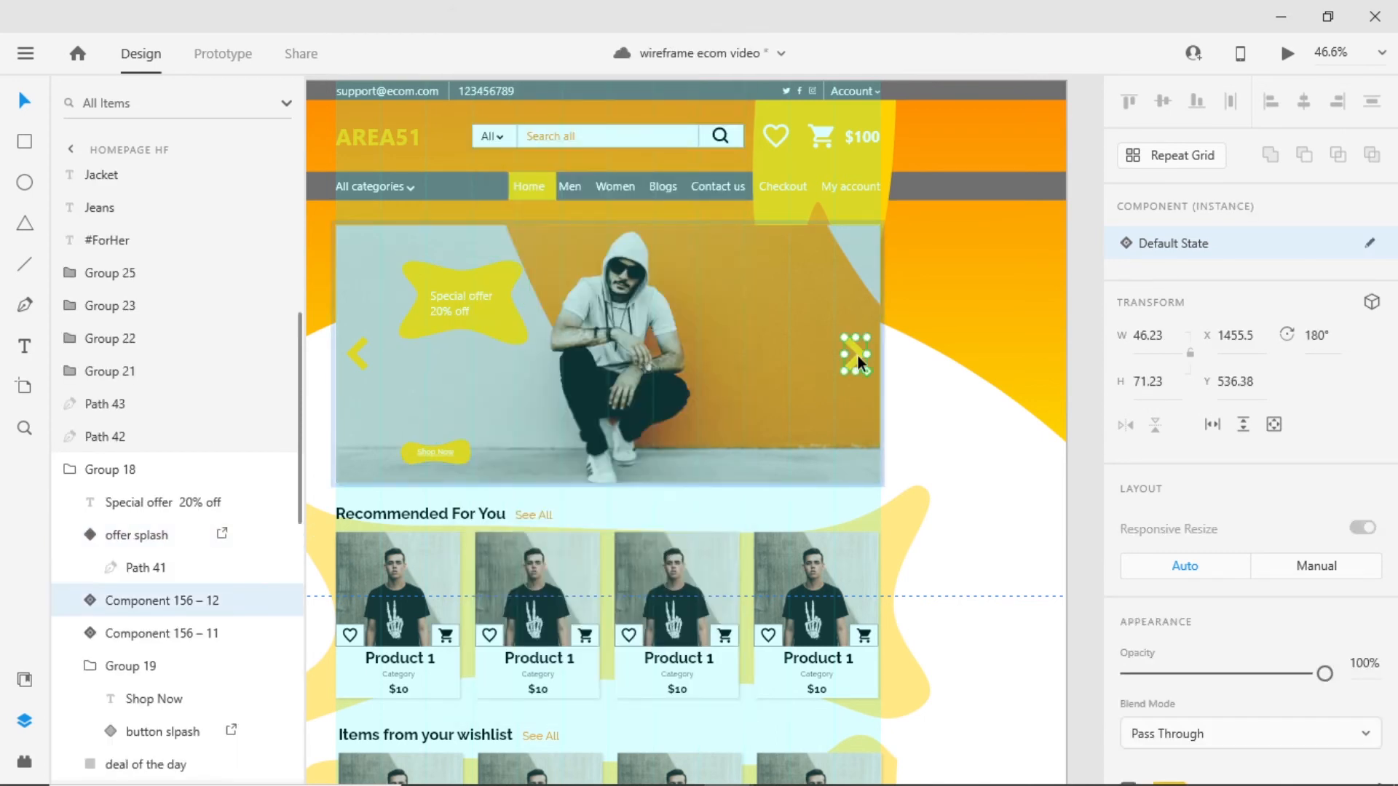
{"action": "right_click", "coordinate": [858, 361]}
{"action": "left_click", "coordinate": [927, 572]}
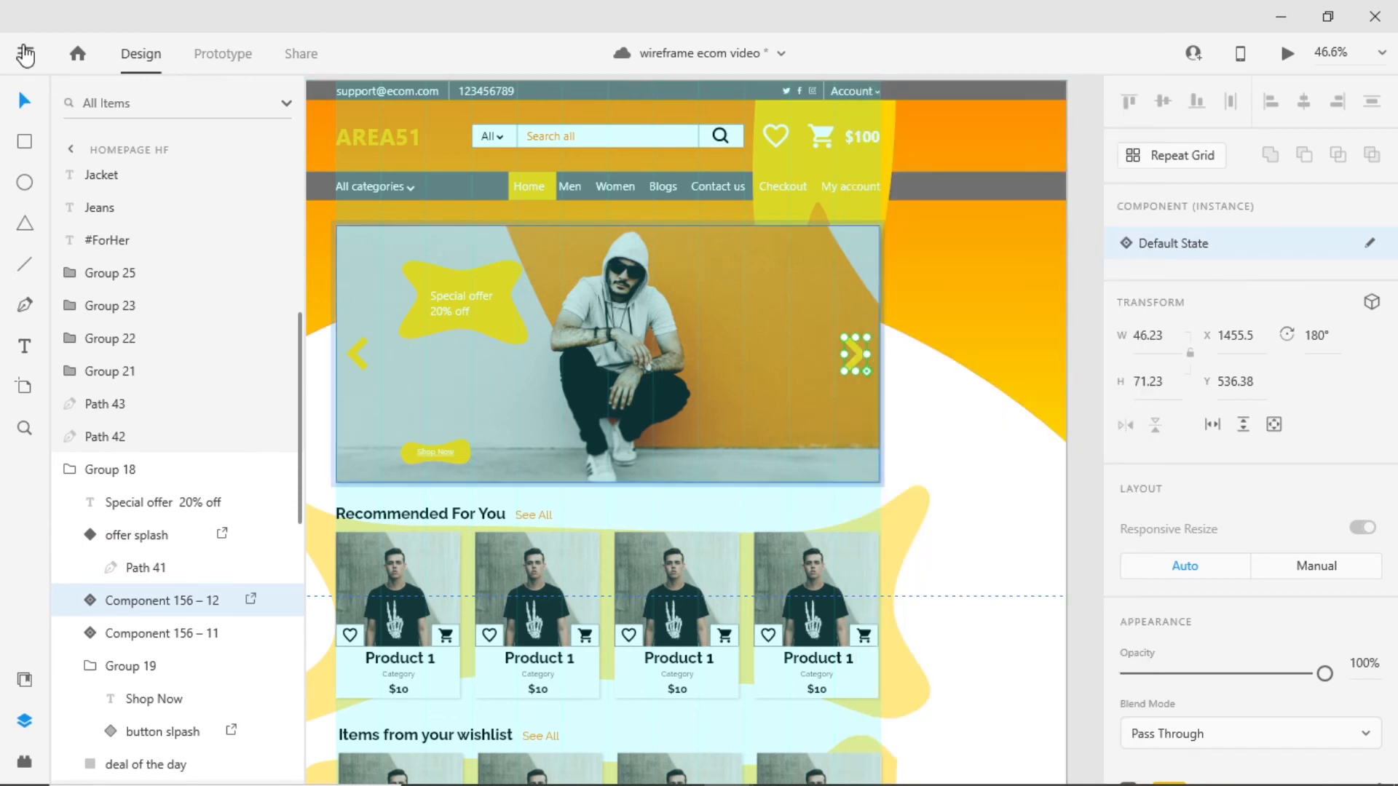
Batch-export the marked assets as SVG with linked images to the Area 51 ecommerce folder and open Component 156 – 12.svg there.
{"action": "left_click", "coordinate": [25, 53]}
{"action": "mouse_move", "coordinate": [146, 702]}
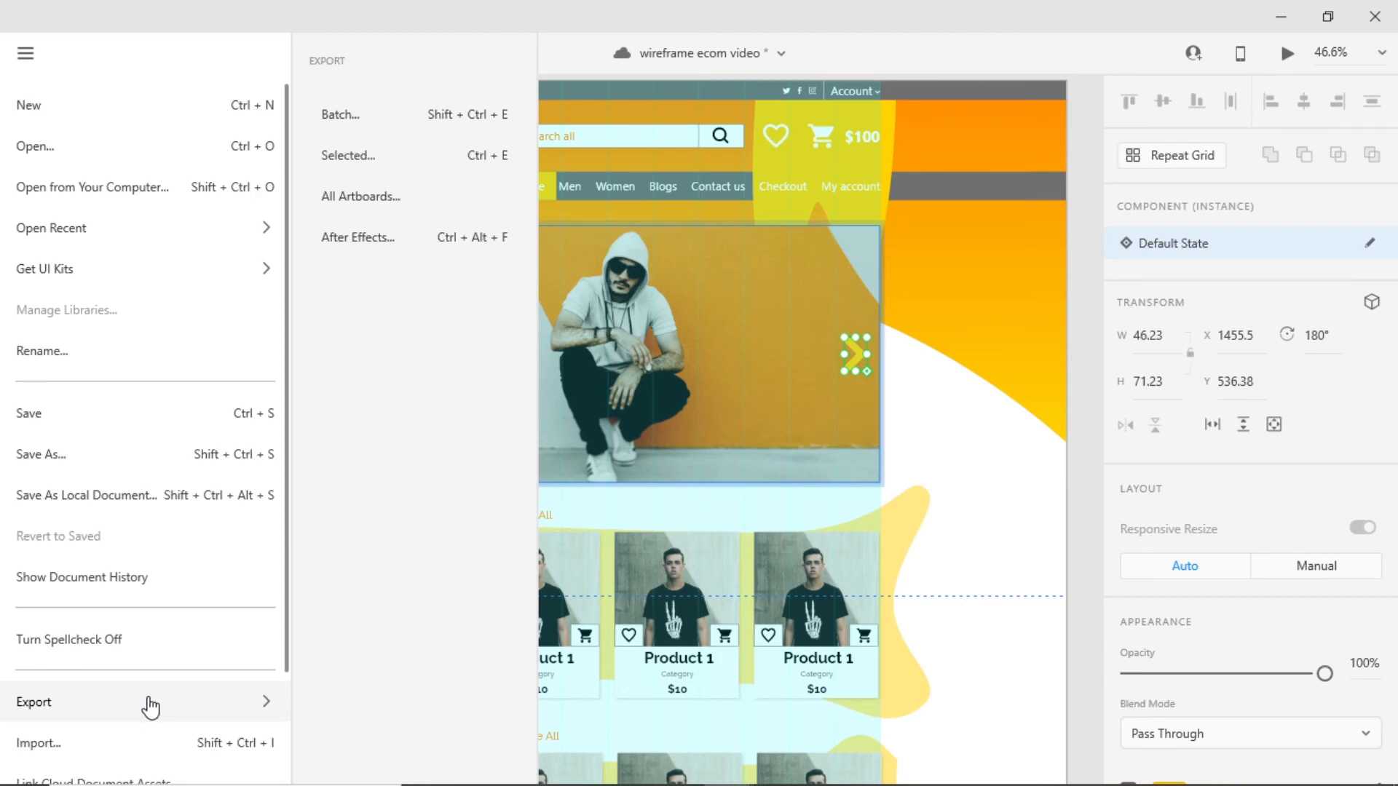
{"action": "left_click", "coordinate": [374, 120]}
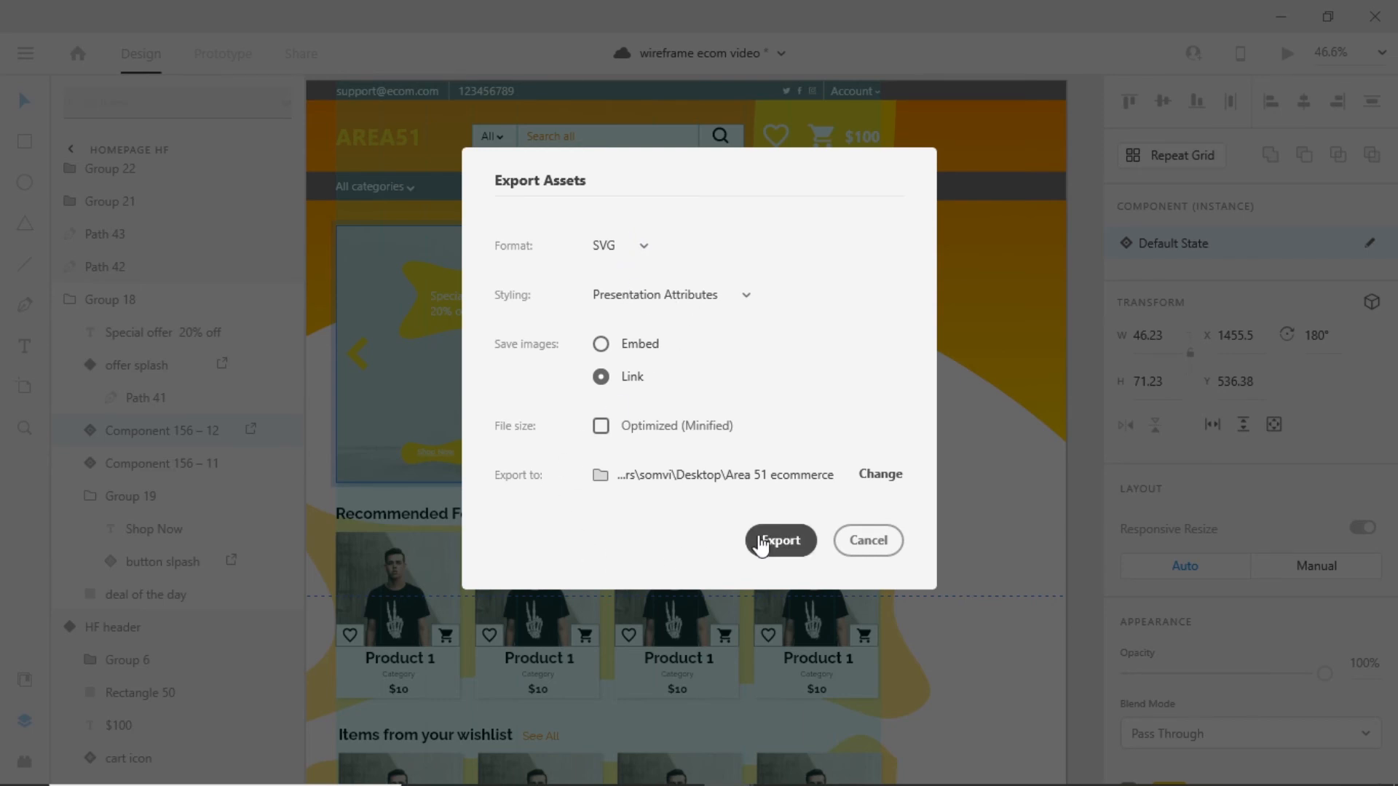
{"action": "left_click", "coordinate": [781, 543]}
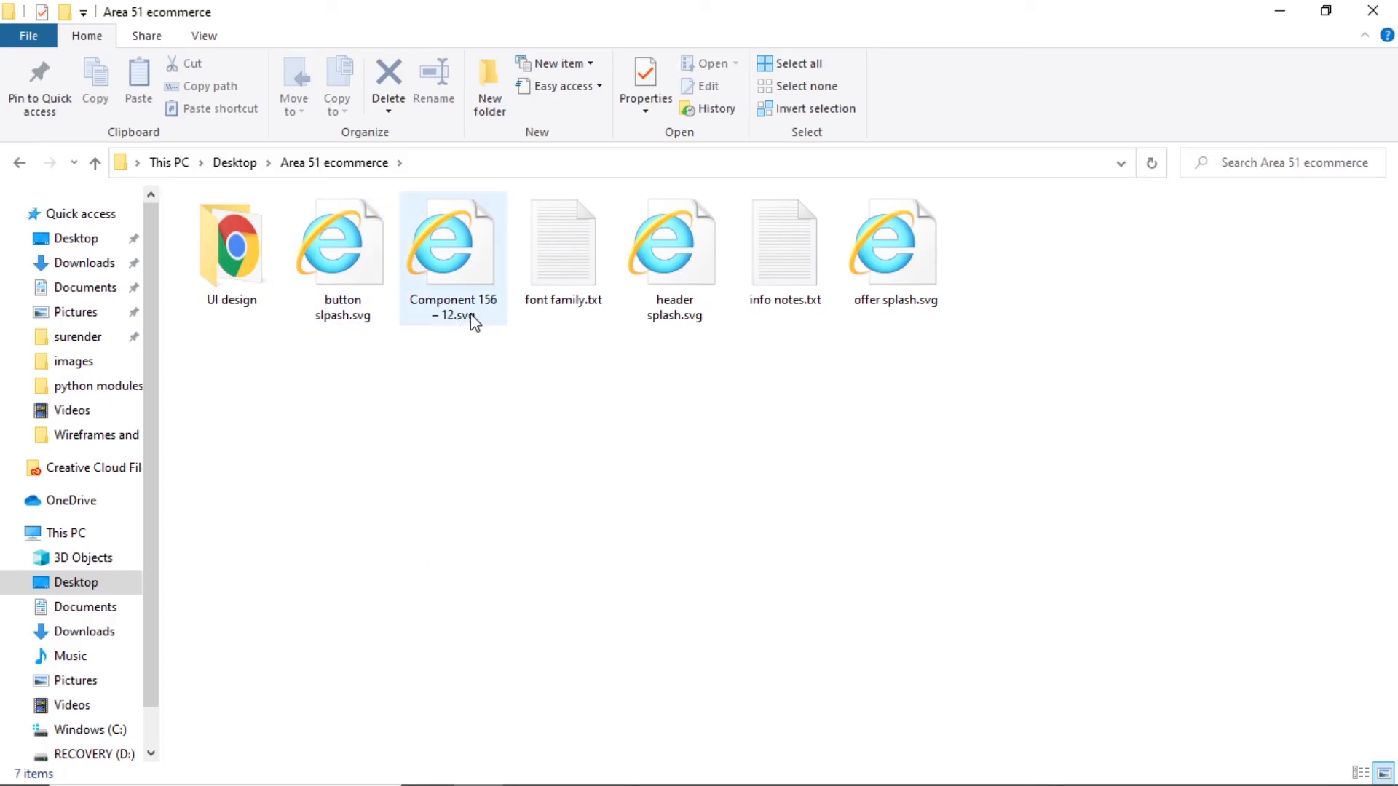
{"action": "double_click", "coordinate": [455, 284]}
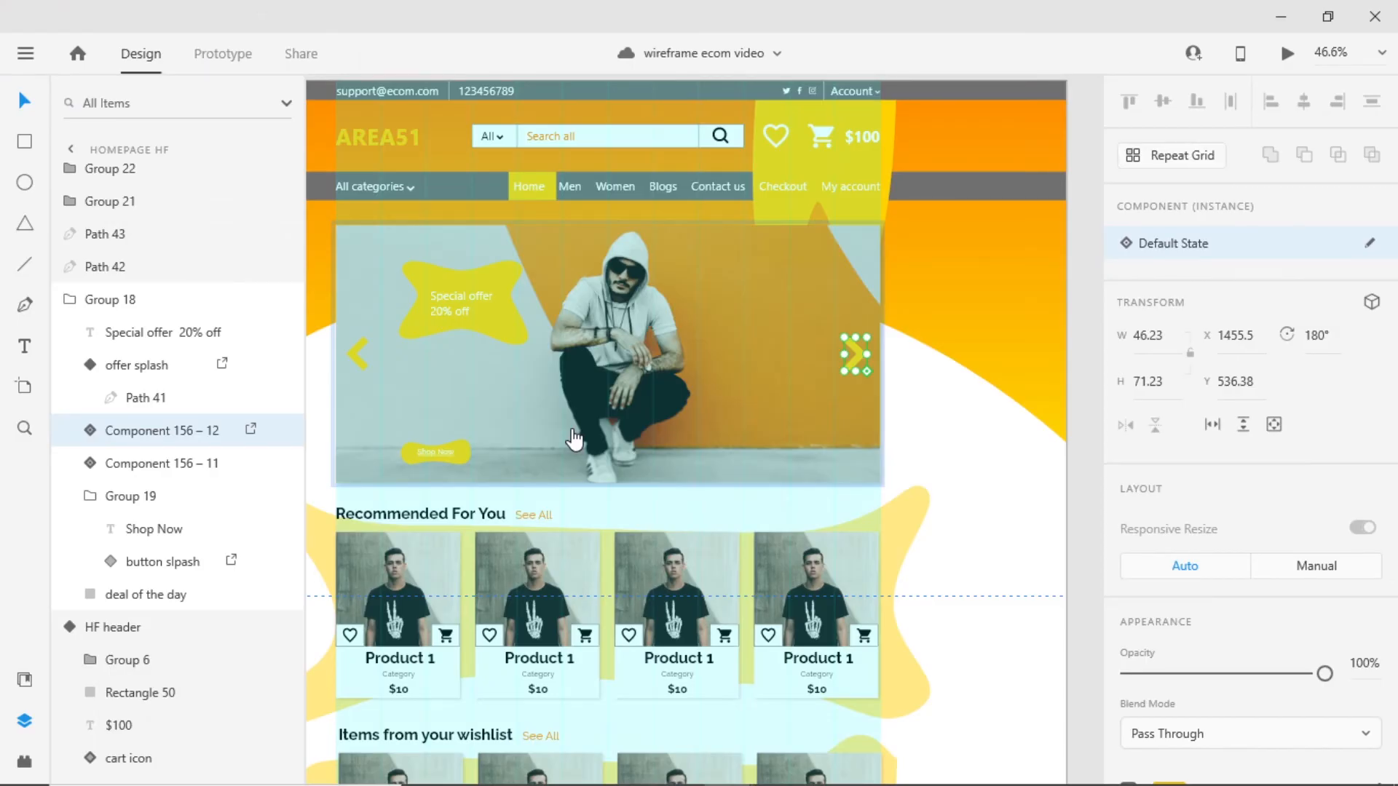
Add the banner's left arrow to the selection and mark it for export, closing the export settings without exporting.
{"action": "left_click", "coordinate": [358, 358], "text": "shift"}
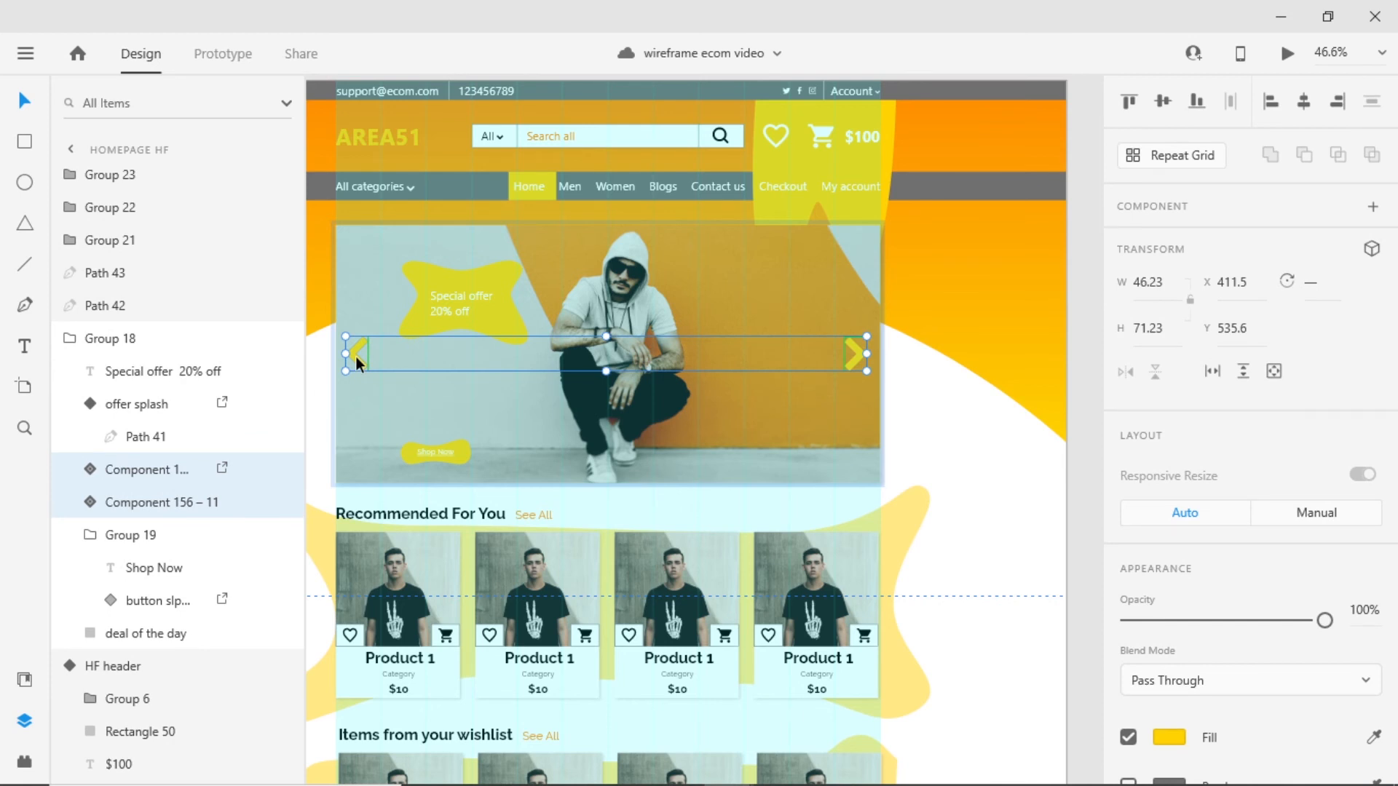
{"action": "key", "text": "ctrl+e"}
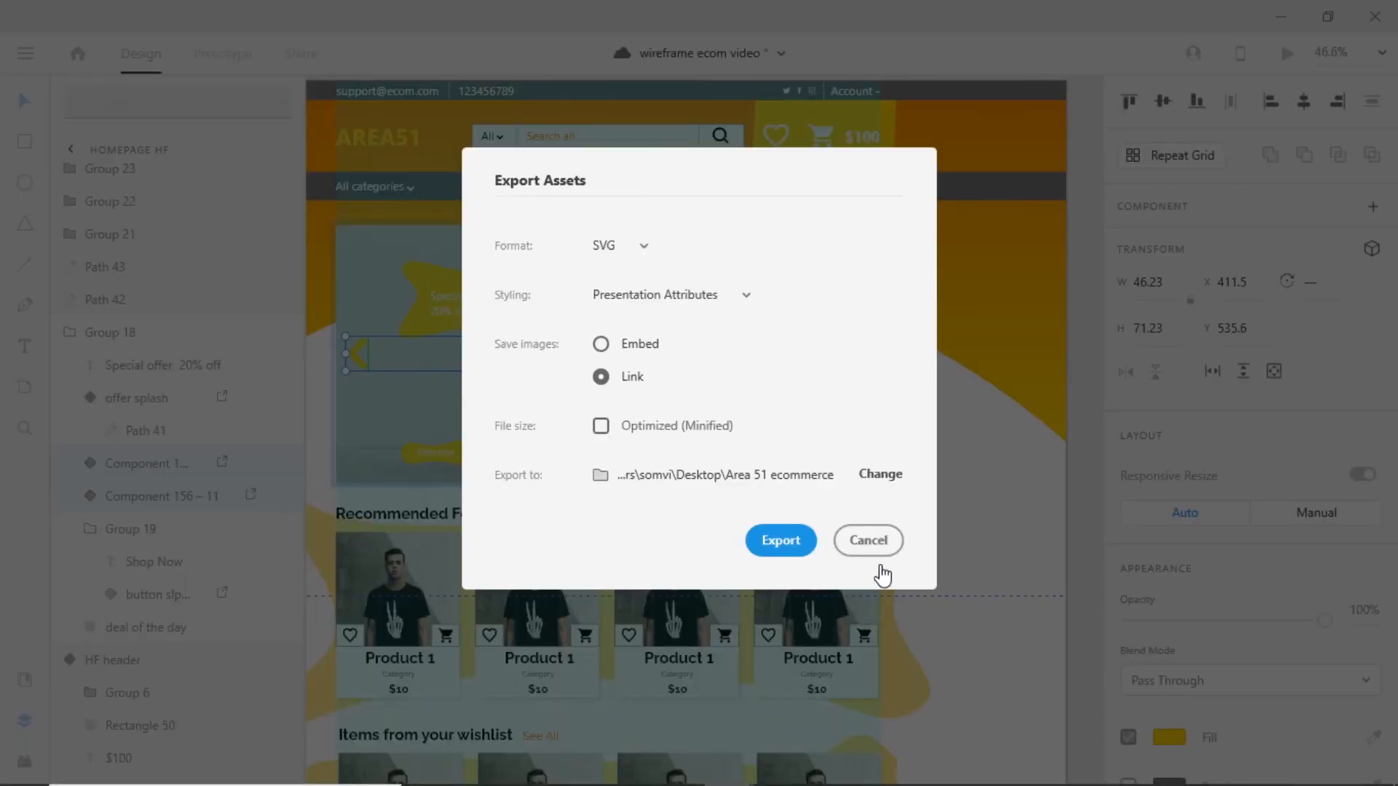
{"action": "left_click", "coordinate": [881, 567]}
{"action": "left_click", "coordinate": [1079, 415]}
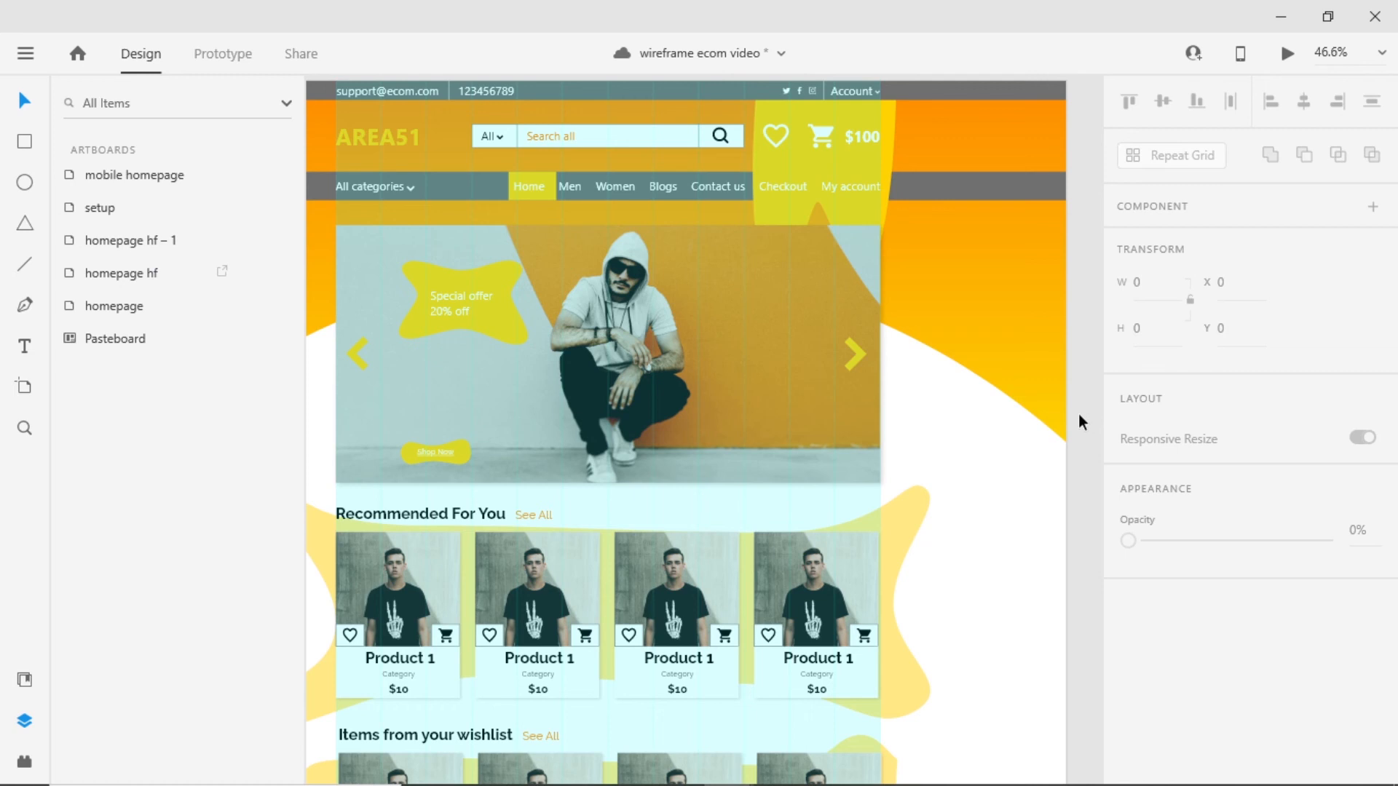
Export the homepage hf artboard as a PDF to the Area 51 ecommerce folder.
{"action": "scroll", "coordinate": [769, 219], "scroll_direction": "down", "scroll_amount": 3}
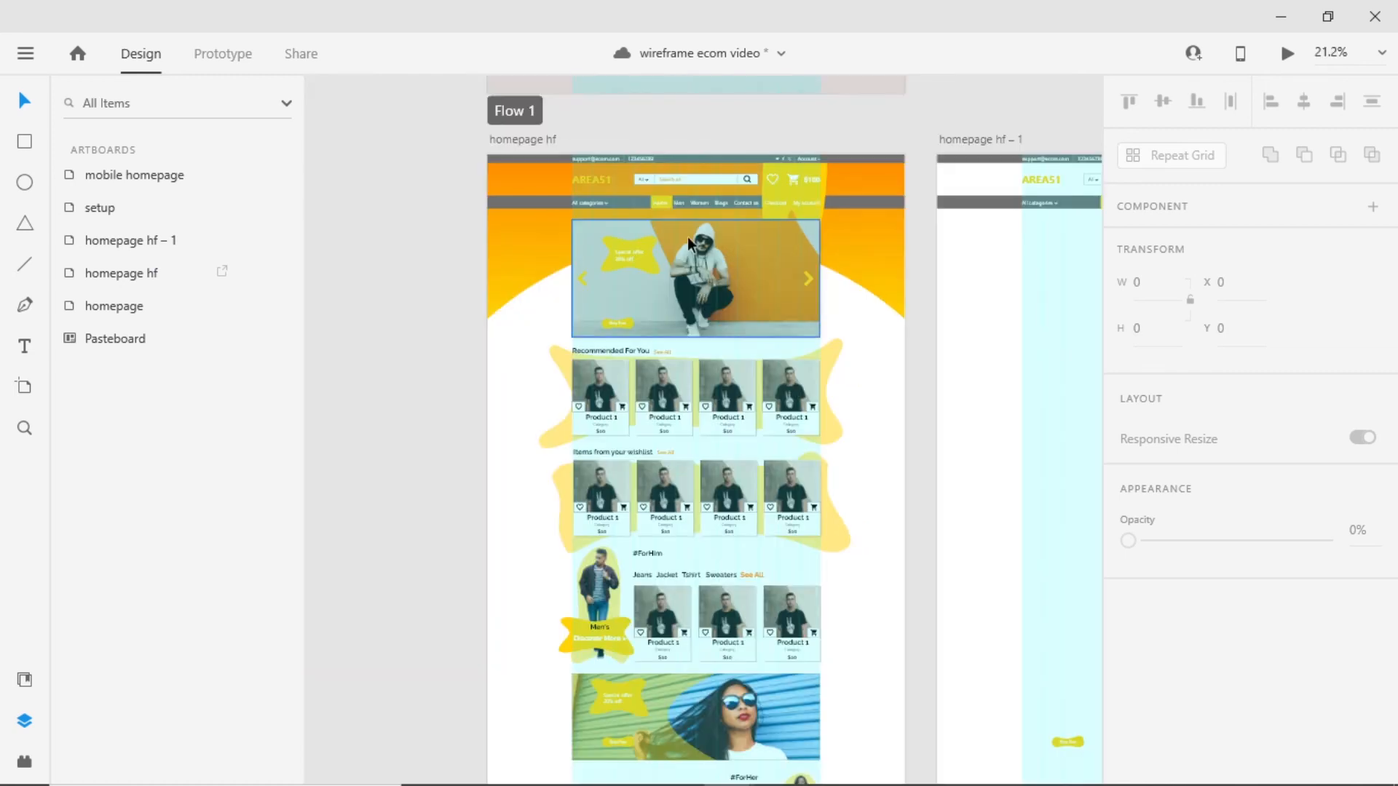
{"action": "left_click", "coordinate": [535, 140]}
{"action": "key", "text": "ctrl+e"}
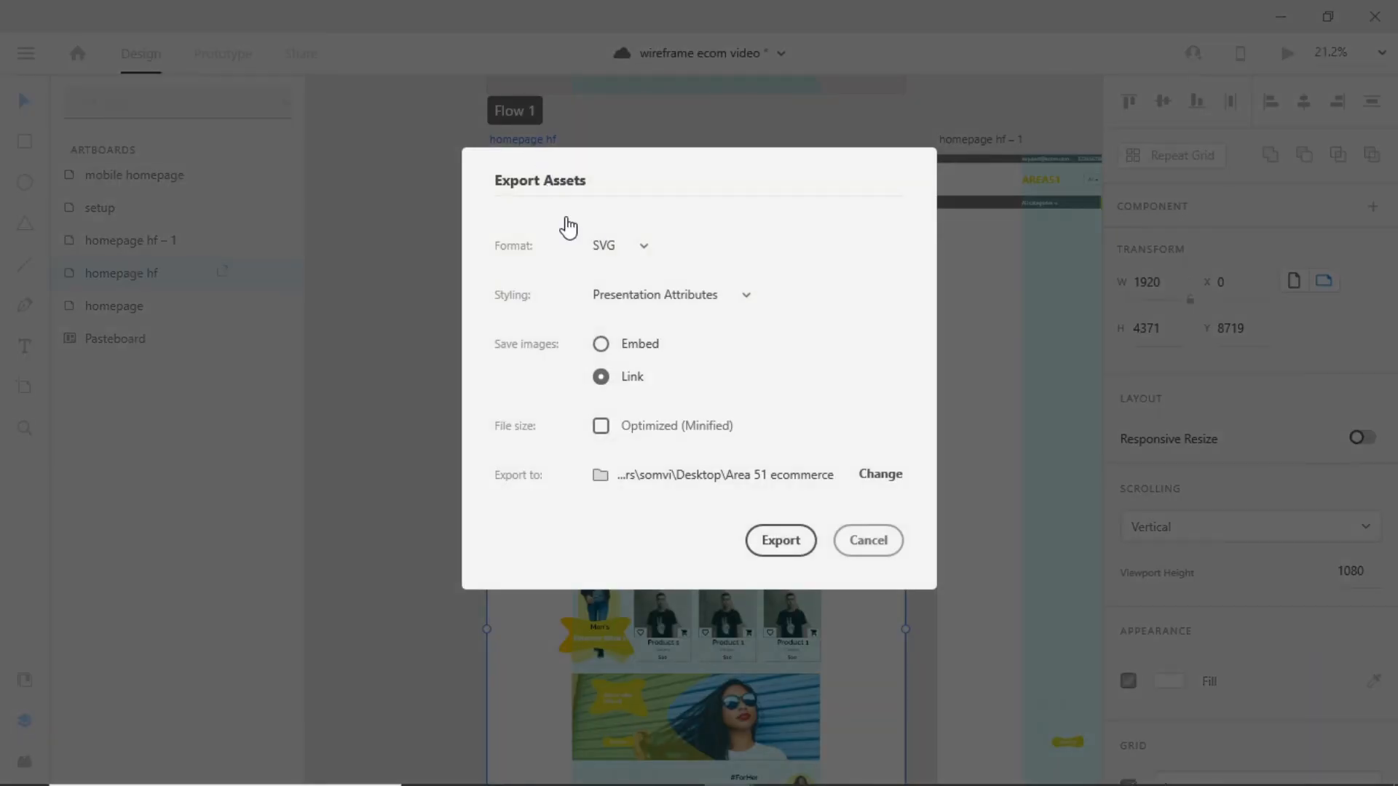
{"action": "left_click", "coordinate": [630, 248]}
{"action": "left_click", "coordinate": [630, 289]}
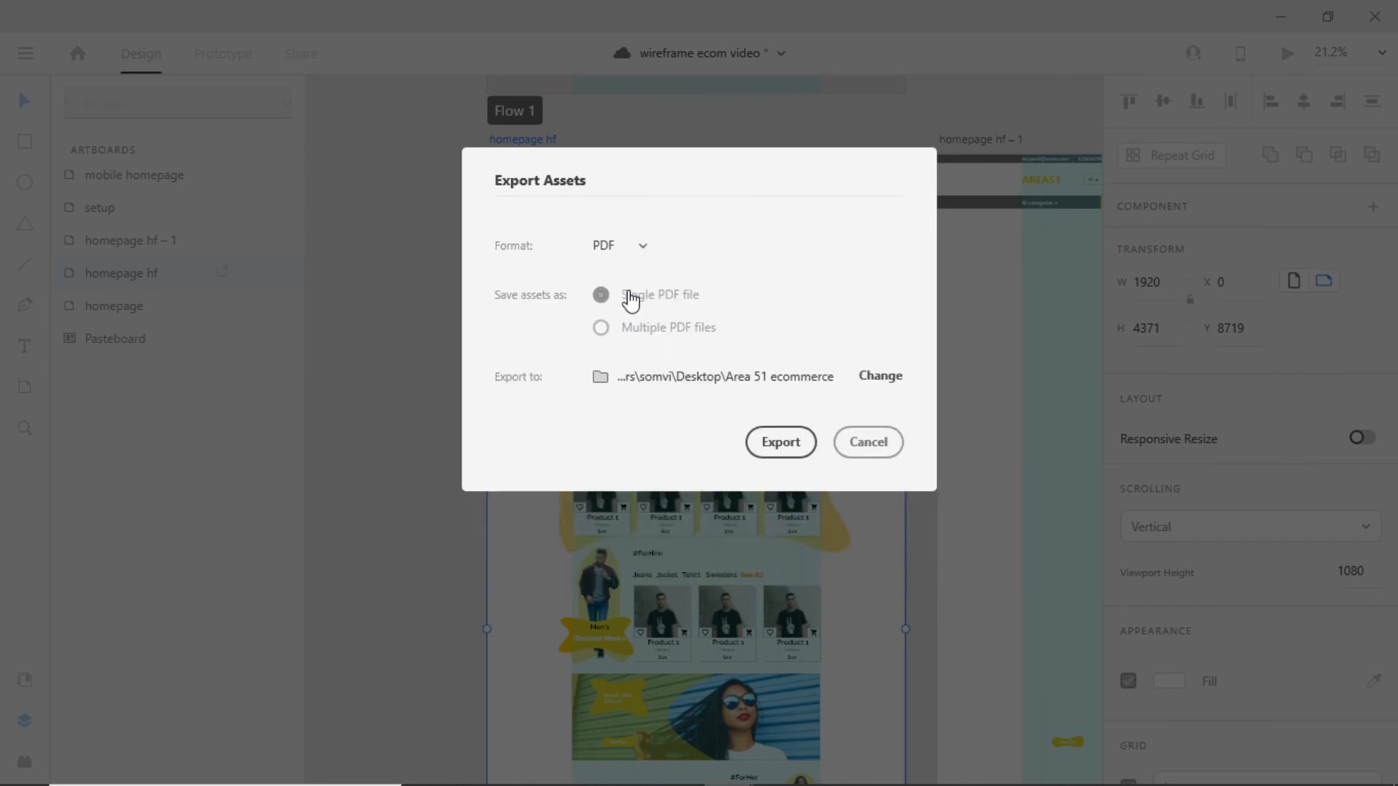
{"action": "left_click", "coordinate": [781, 450]}
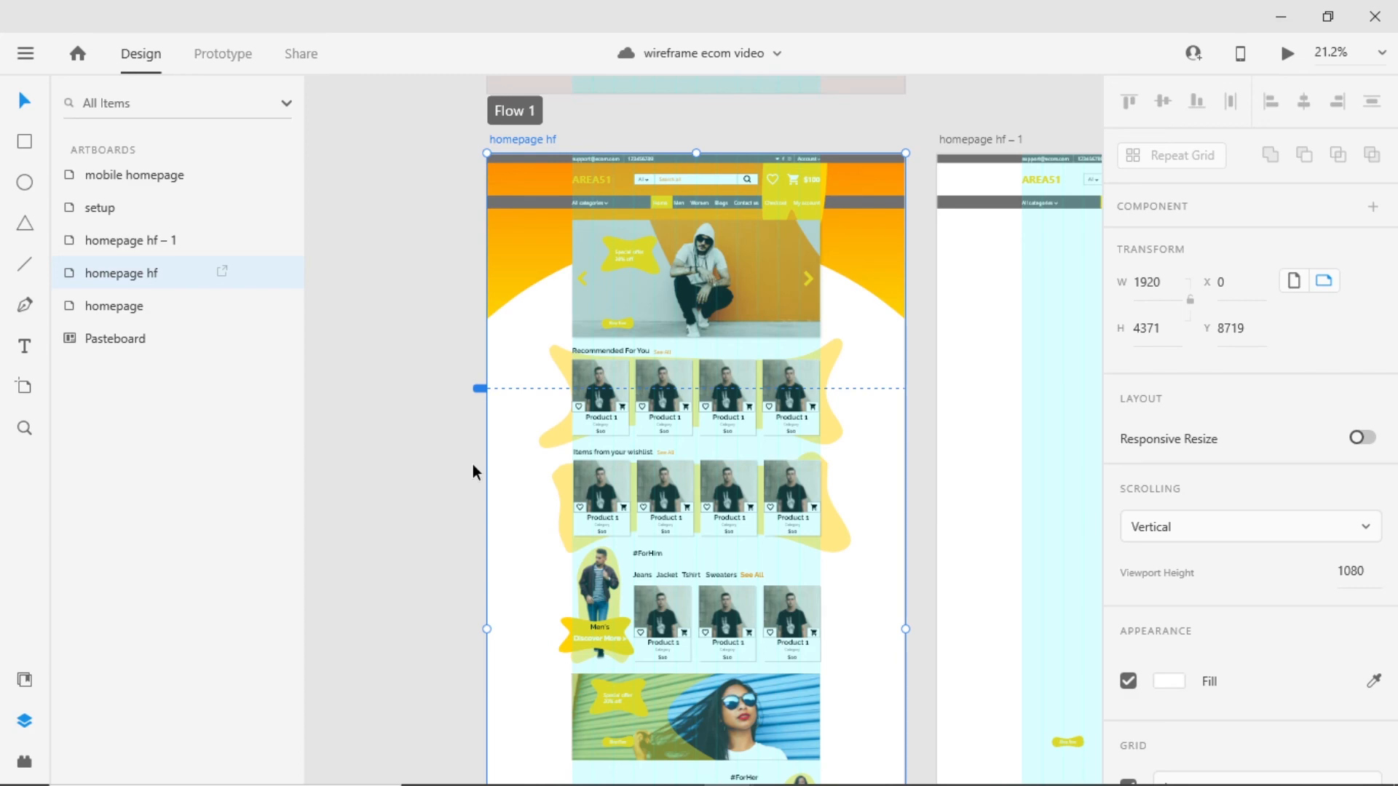
Open the exported homepage hf.pdf from the Area 51 ecommerce folder, look through the whole page, and return to Adobe XD.
{"action": "key", "text": "alt+Tab"}
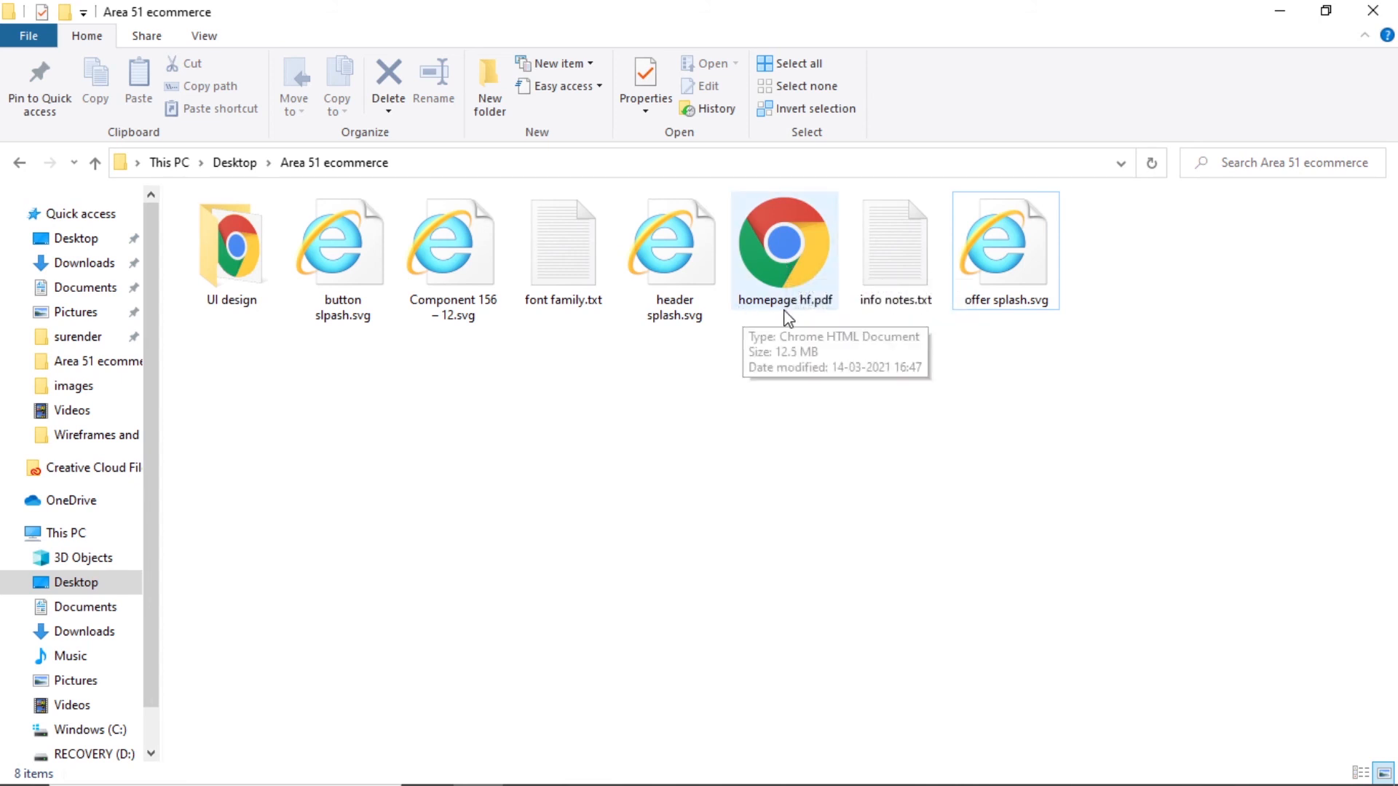
{"action": "left_click", "coordinate": [788, 248]}
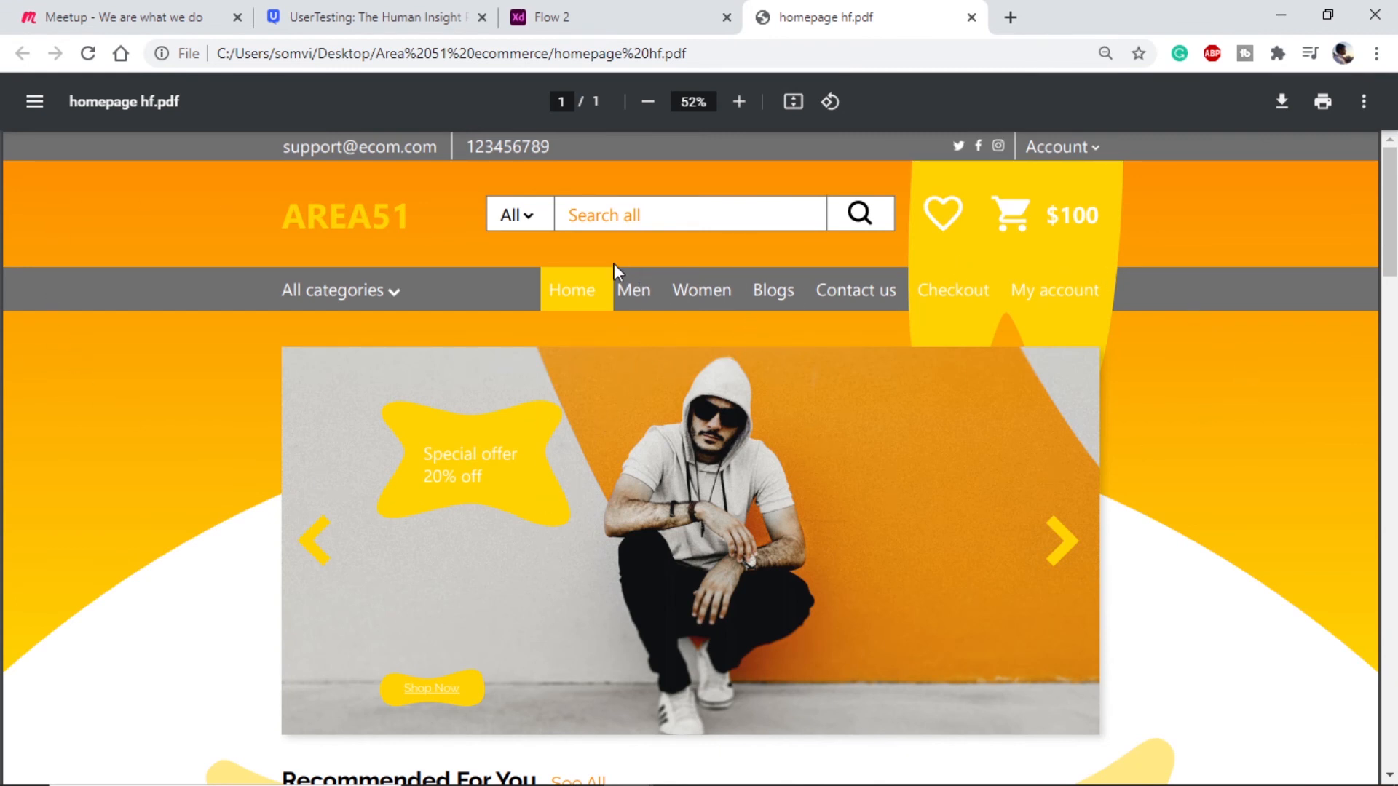
{"action": "scroll", "coordinate": [583, 339], "scroll_direction": "down", "scroll_amount": 10}
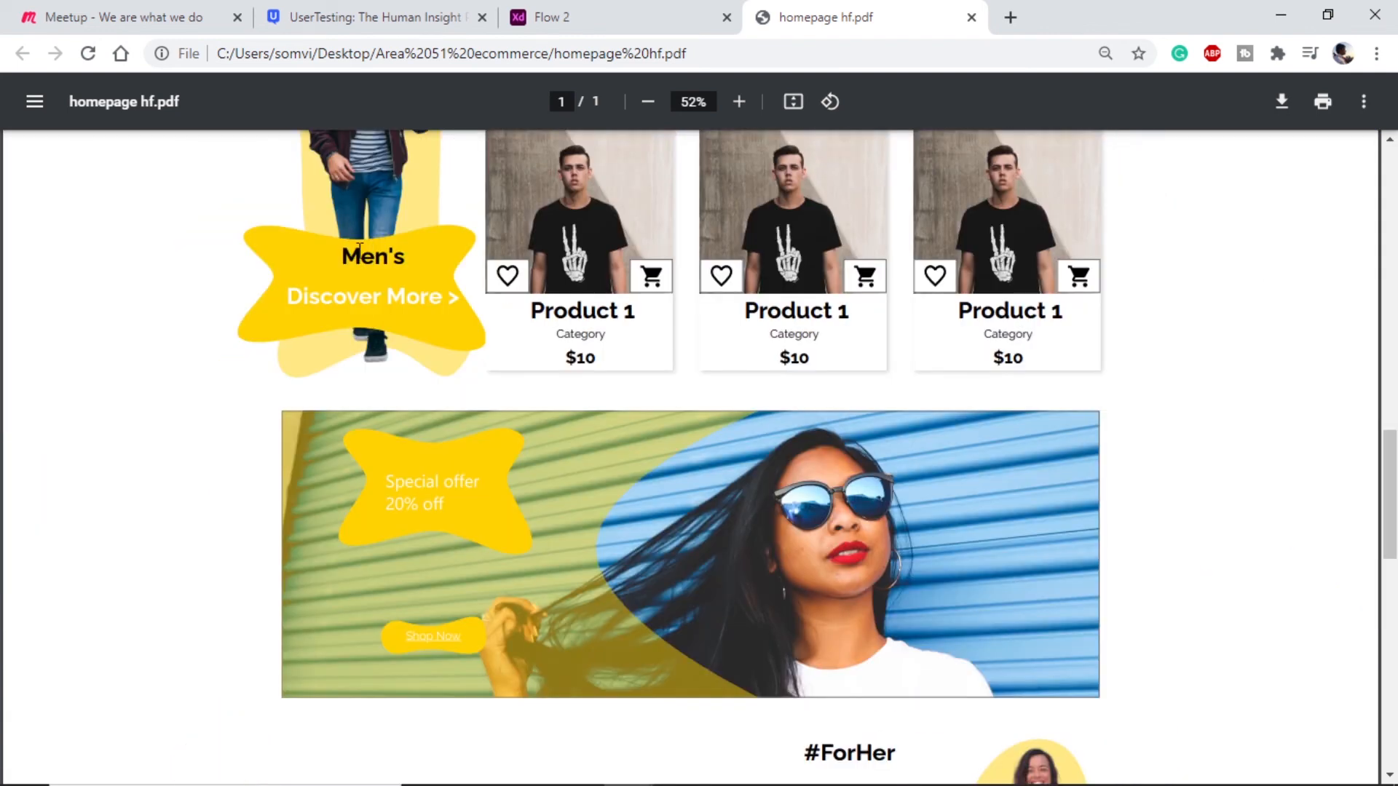
{"action": "left_click_drag", "start_coordinate": [568, 338], "coordinate": [743, 357]}
{"action": "left_click", "coordinate": [799, 357]}
{"action": "left_click_drag", "start_coordinate": [409, 502], "coordinate": [425, 541]}
{"action": "left_click", "coordinate": [427, 542]}
{"action": "scroll", "coordinate": [630, 592], "scroll_direction": "down", "scroll_amount": 10}
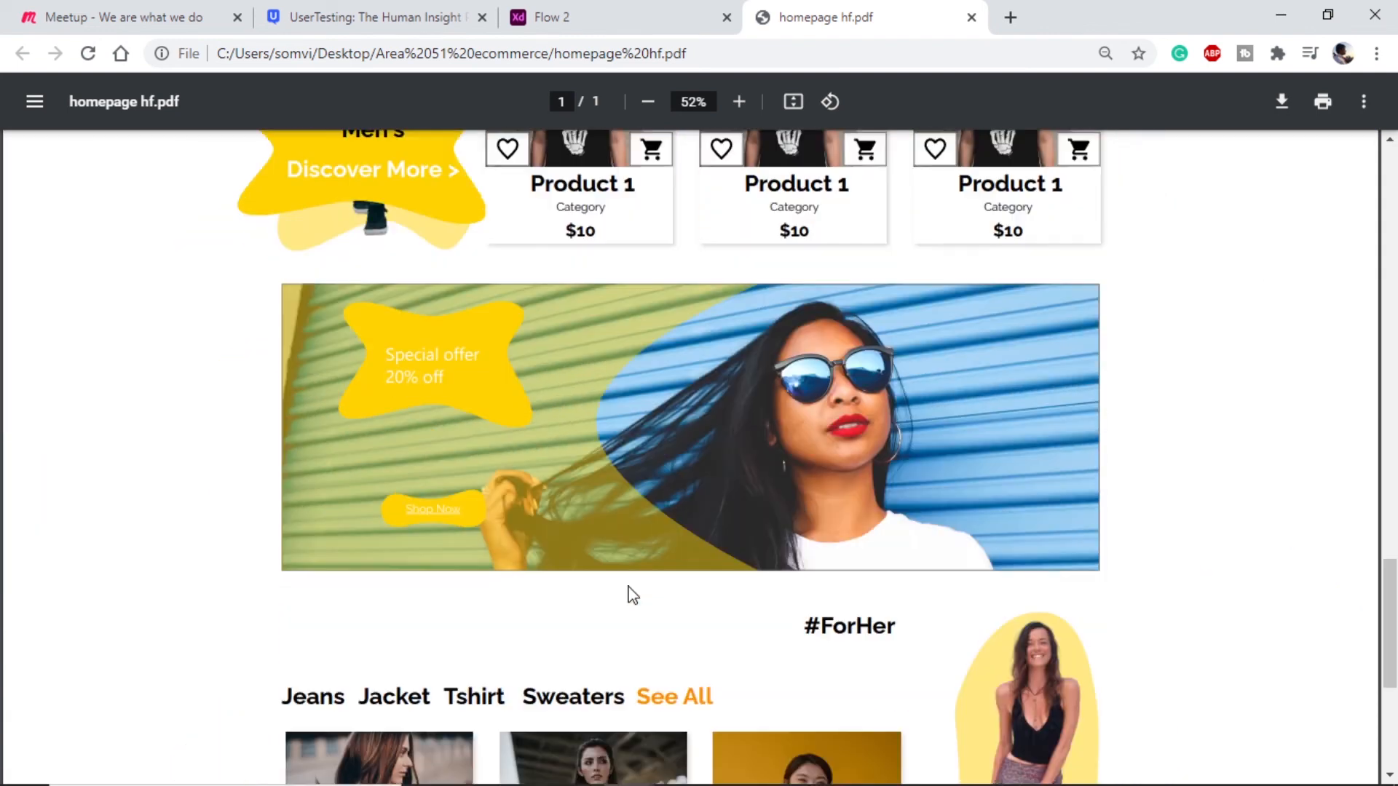
{"action": "scroll", "coordinate": [632, 595], "scroll_direction": "down", "scroll_amount": 2}
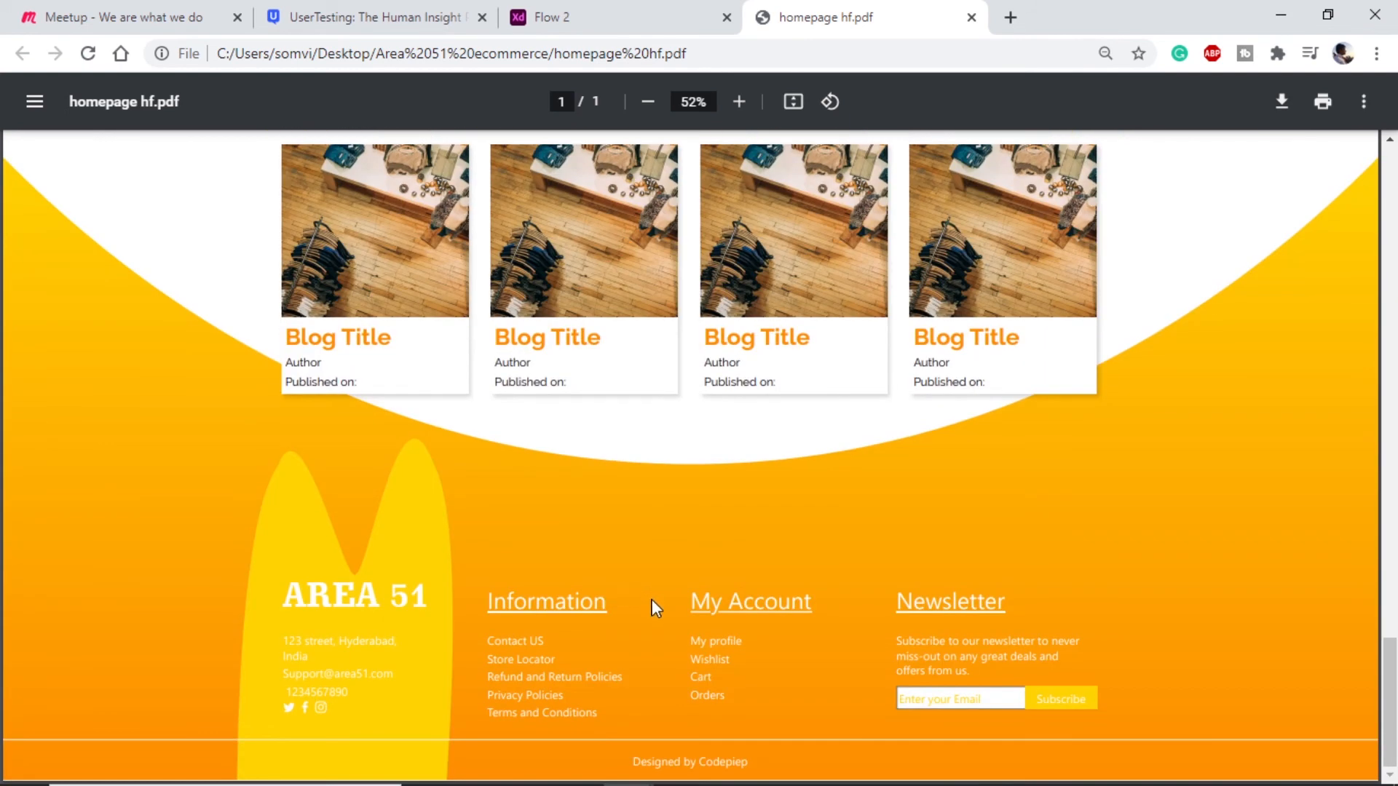
{"action": "key", "text": "Home"}
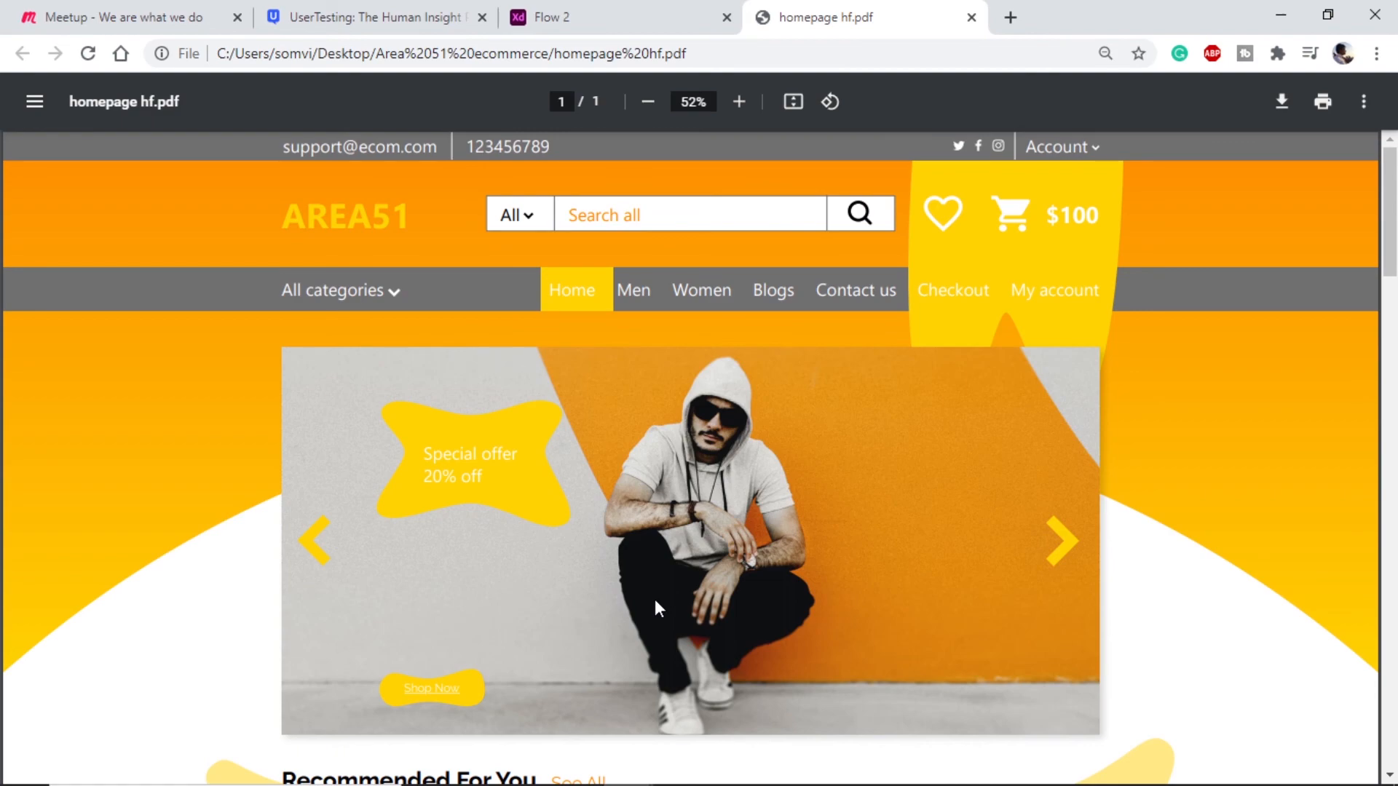
{"action": "key", "text": "alt+Tab"}
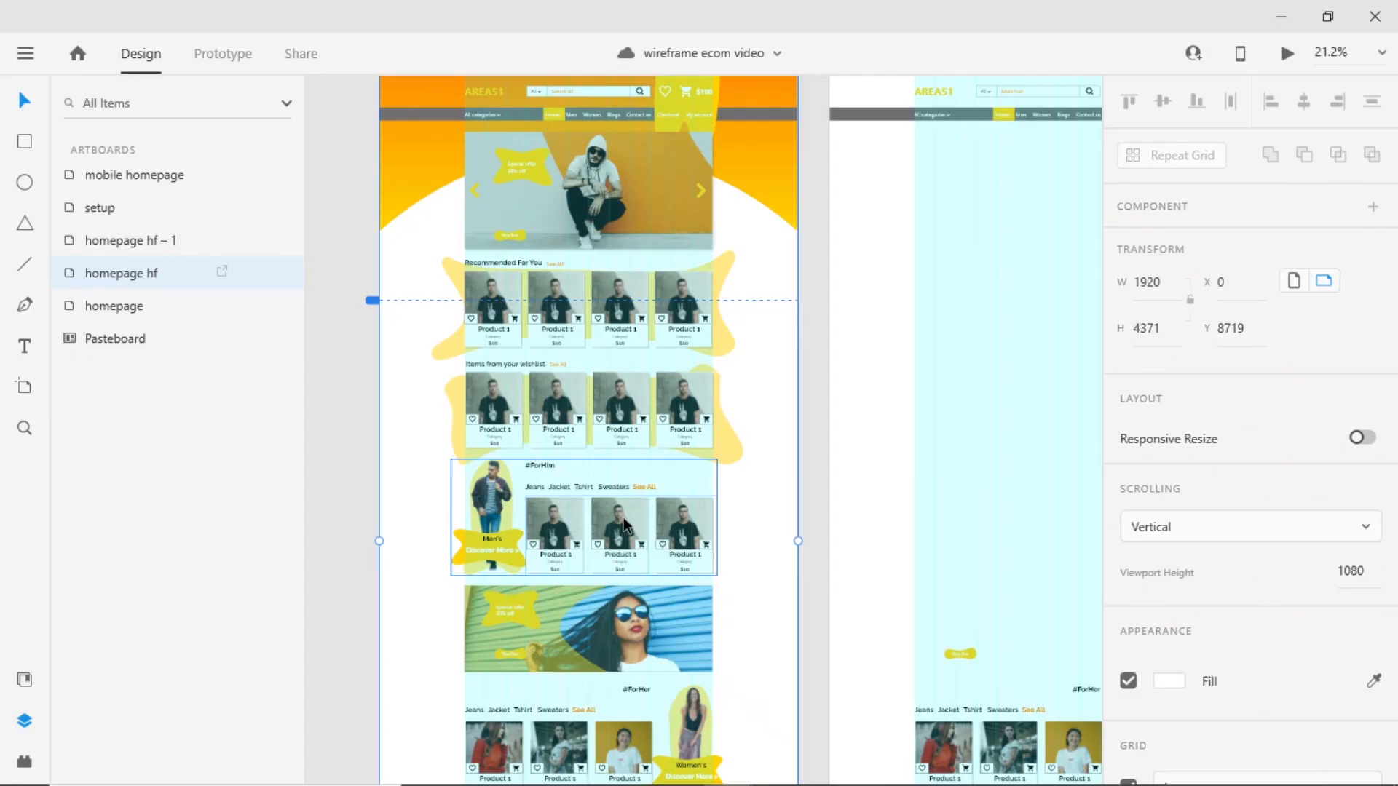
{"action": "scroll", "coordinate": [624, 524], "scroll_direction": "down", "scroll_amount": 3}
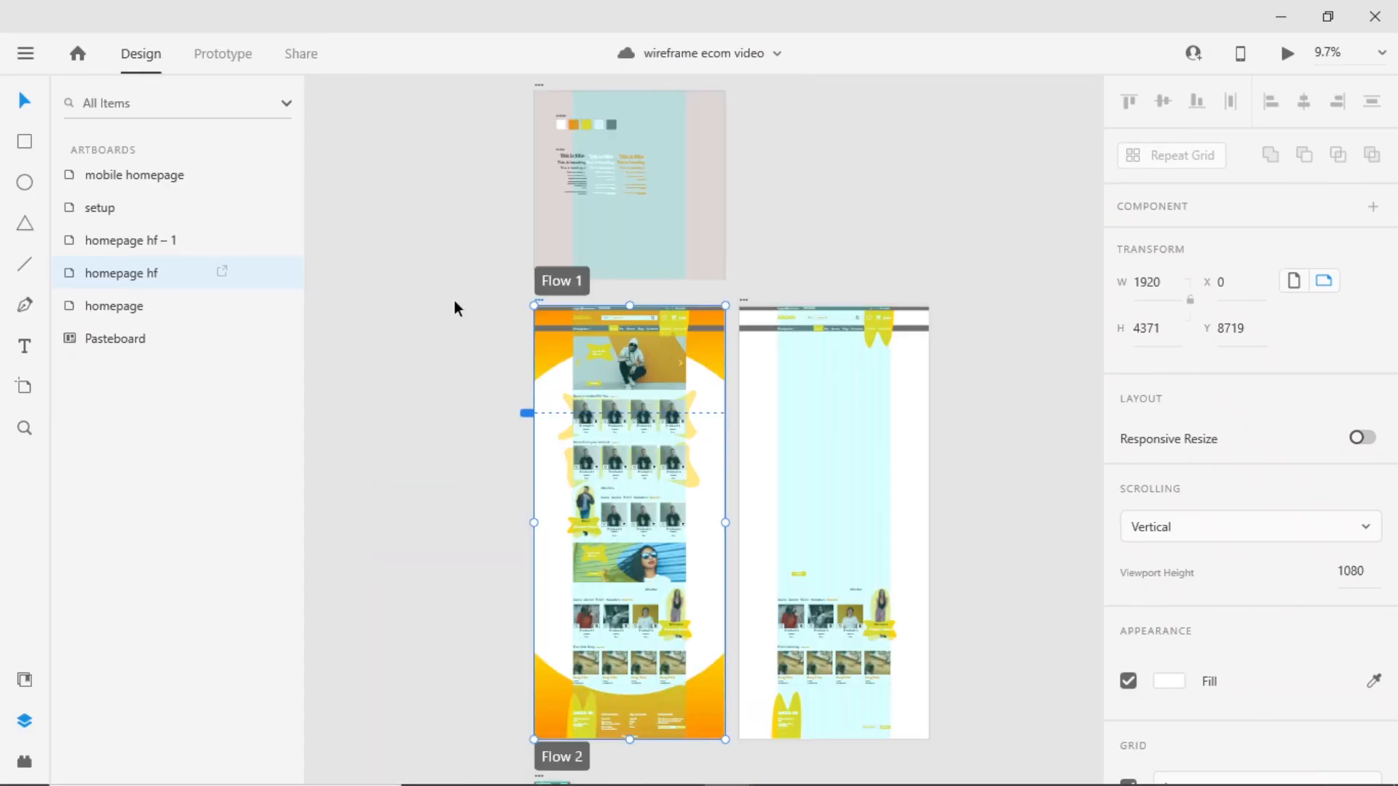
{"action": "left_click_drag", "start_coordinate": [453, 298], "coordinate": [719, 484]}
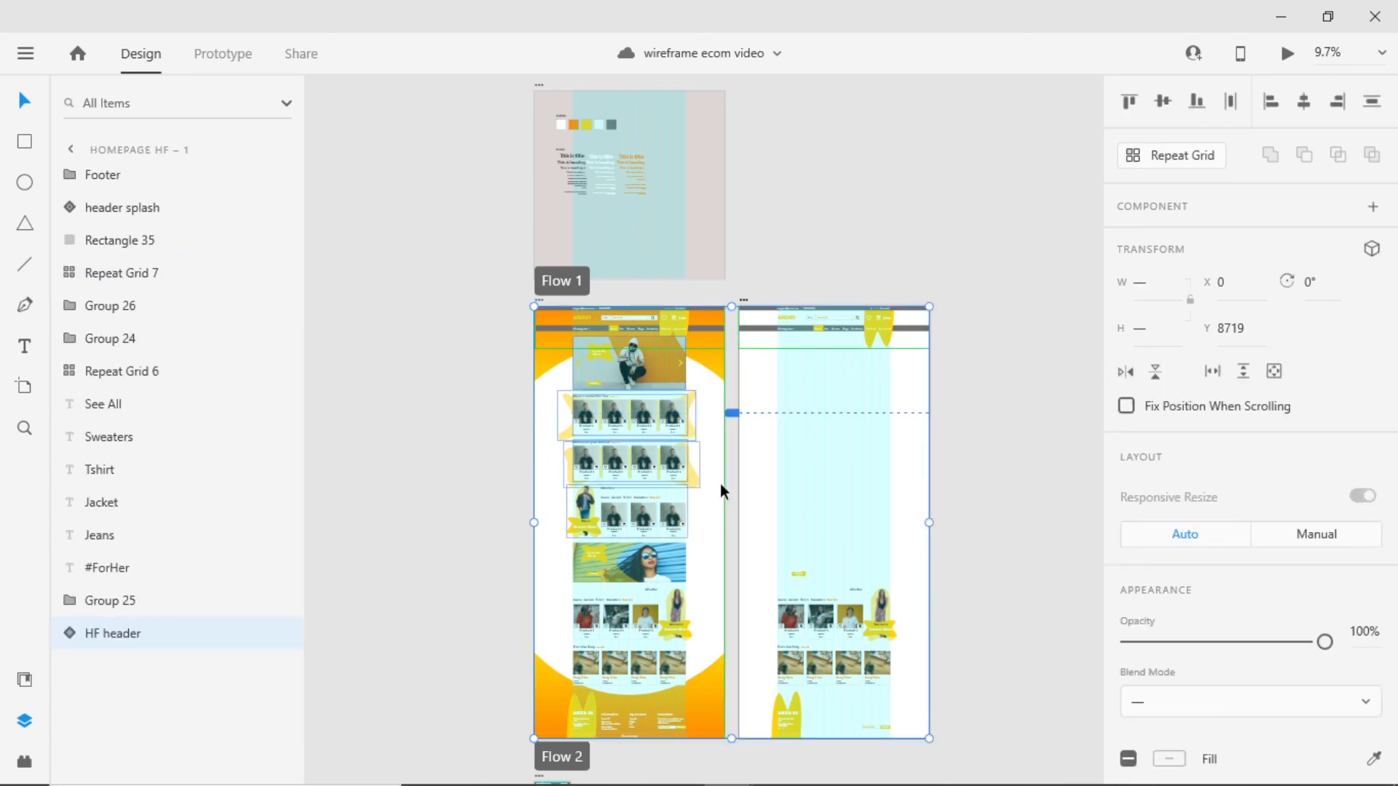
{"action": "key", "text": "ctrl+shift+e"}
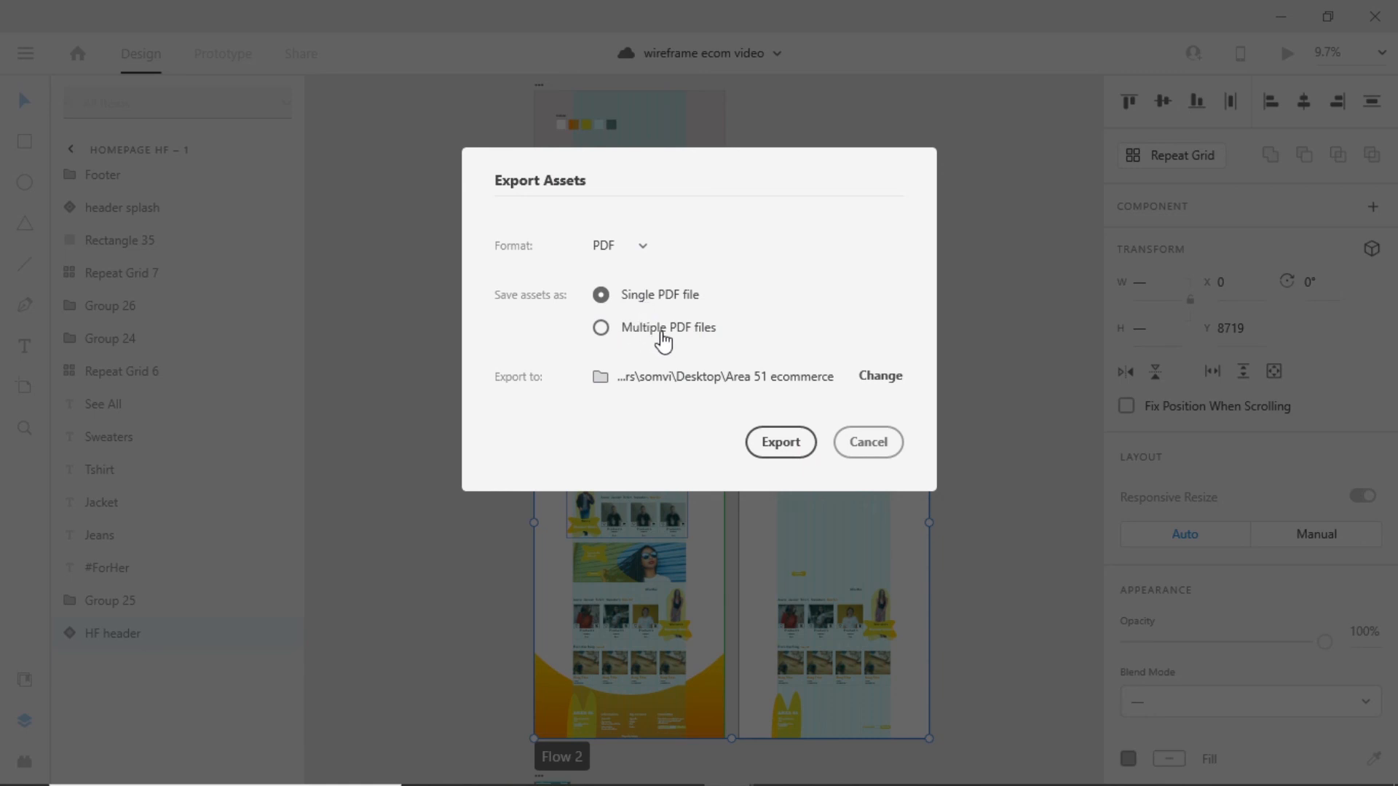
{"action": "left_click", "coordinate": [868, 442]}
{"action": "left_click", "coordinate": [1001, 486]}
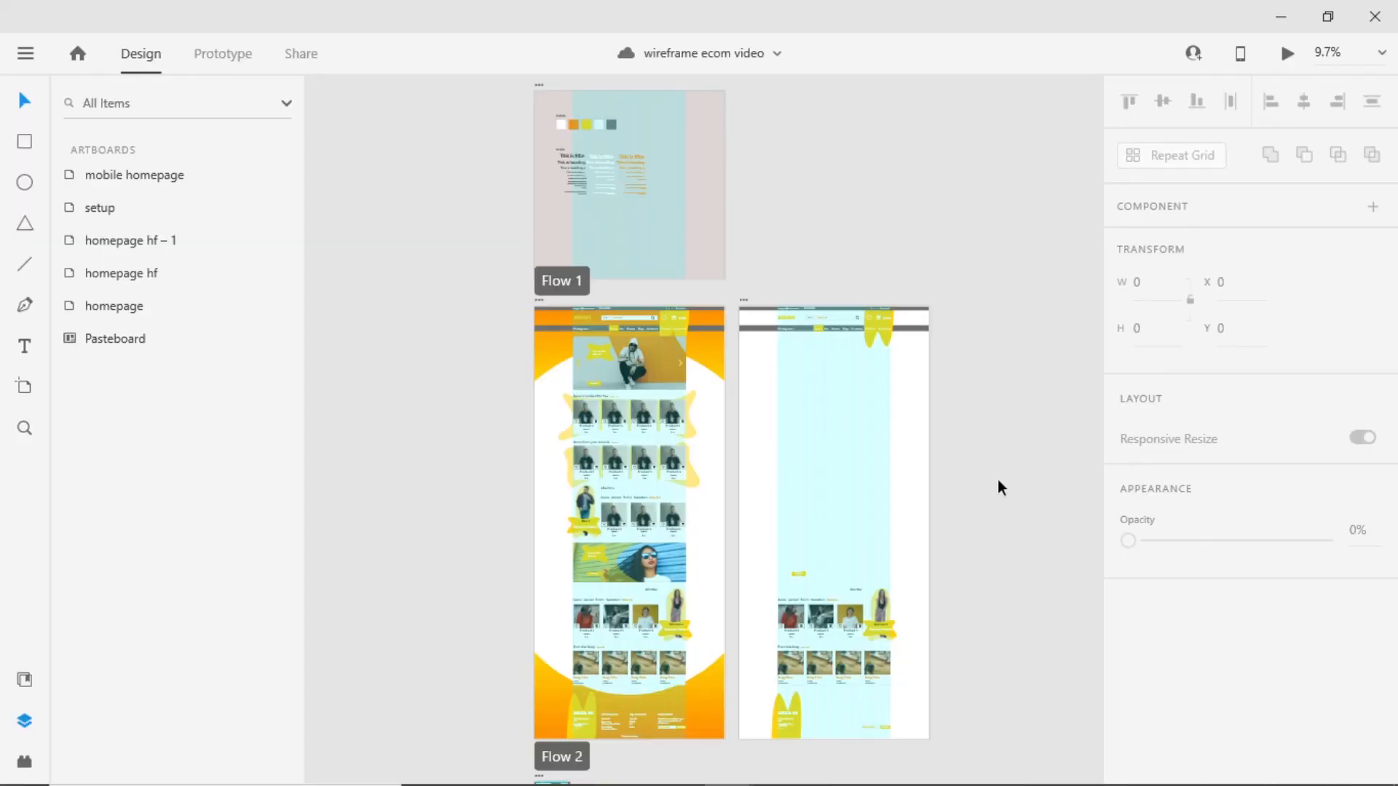